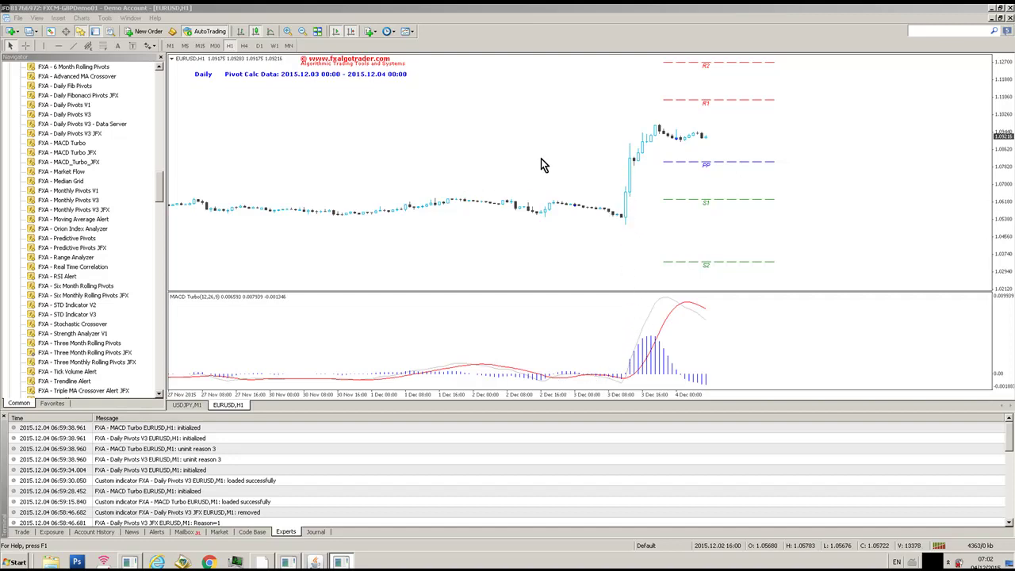
Set the PP_Colour input of the FXA - Daily Pivots V3 indicator on the EURUSD H1 chart to Black
right_click(627, 127)
click(653, 189)
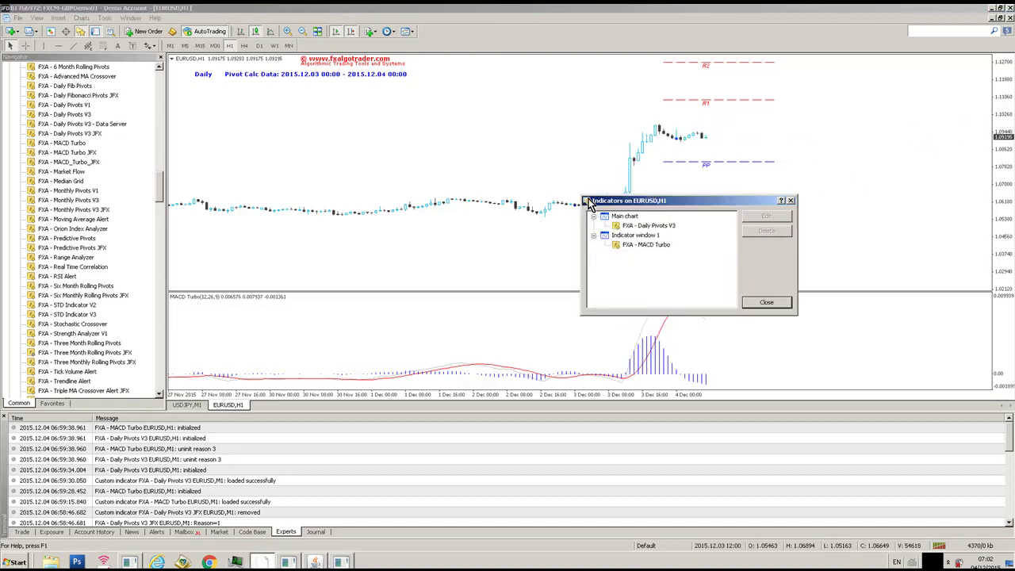
double_click(641, 227)
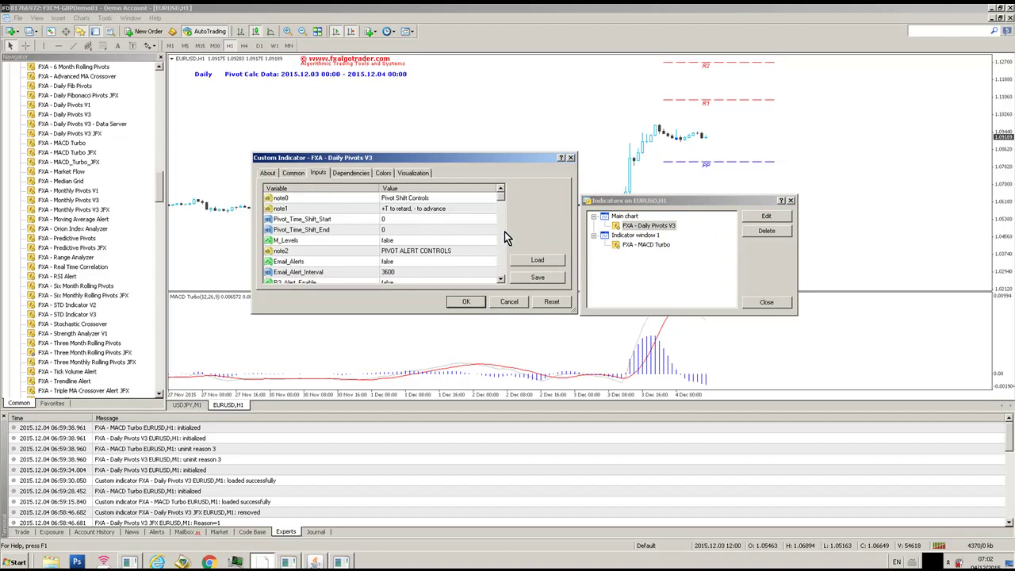
drag(499, 203, 501, 227)
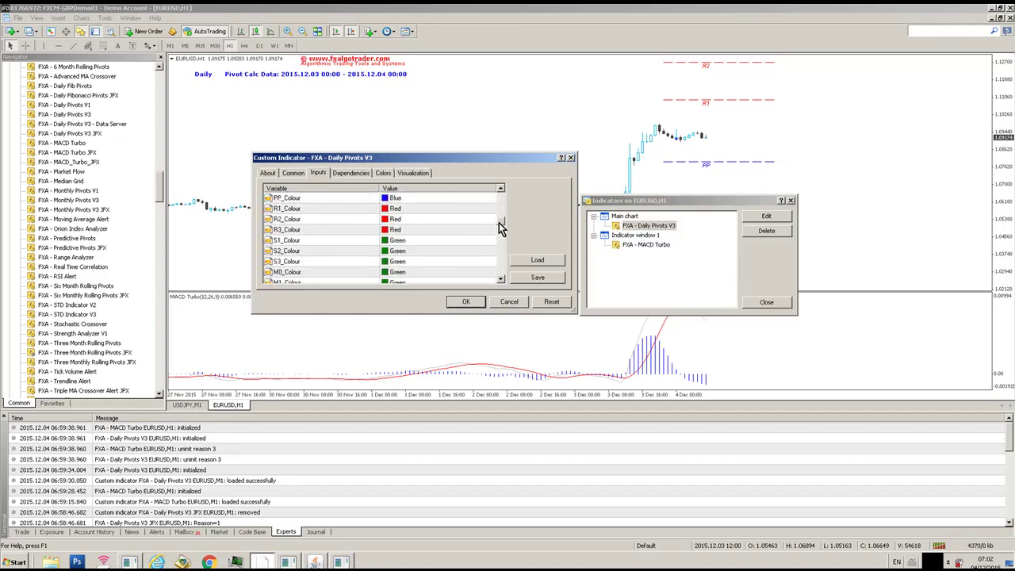
double_click(397, 199)
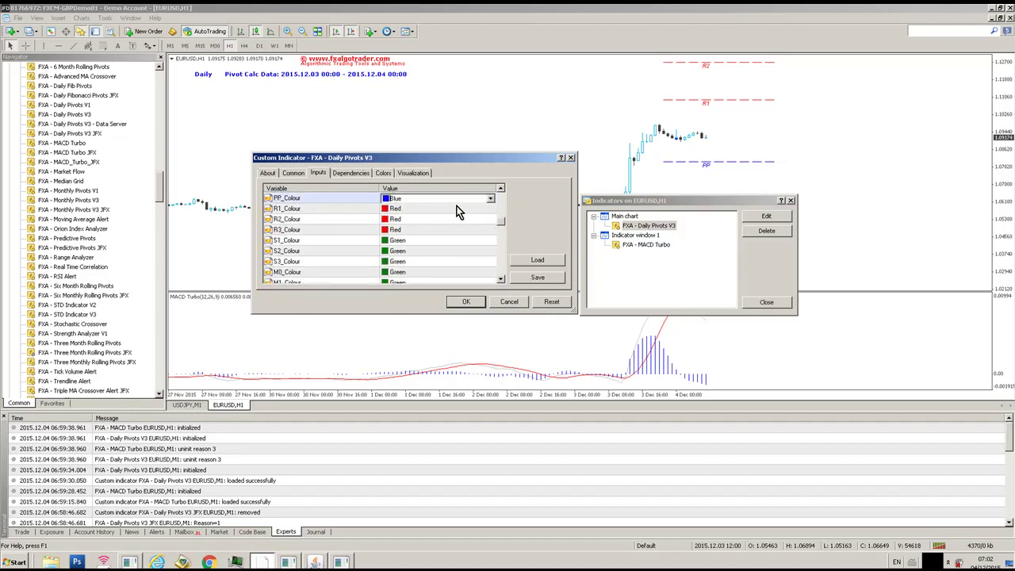
click(490, 199)
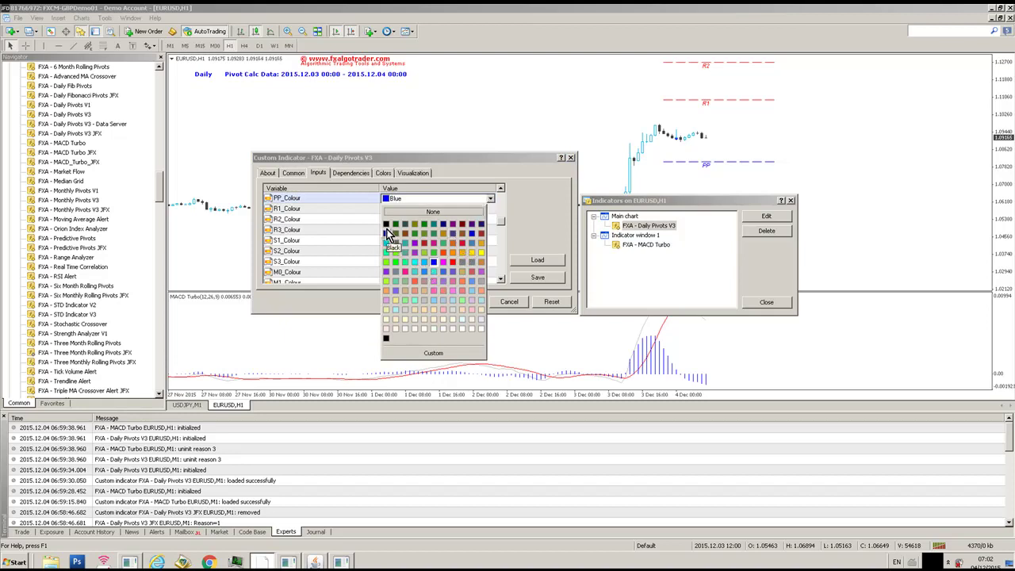
click(386, 225)
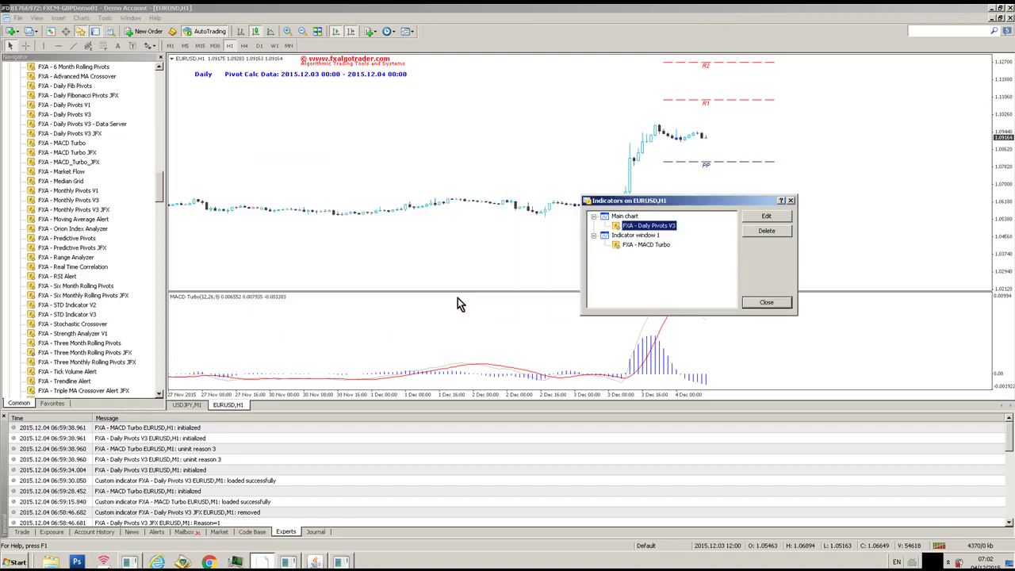
click(461, 302)
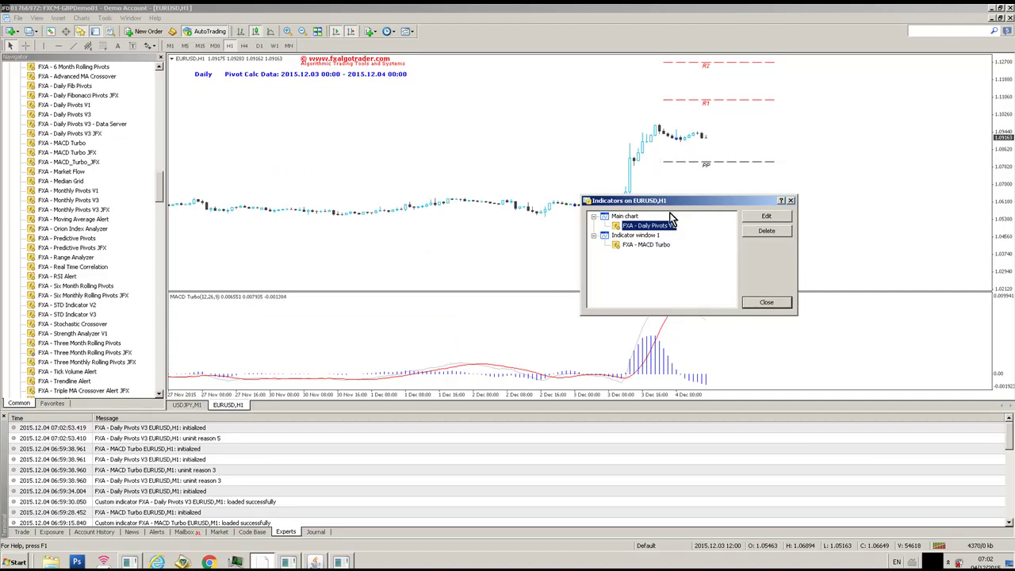
Review the input parameters of FXA - Daily Pivots V3 down to the line length settings without changing anything
double_click(643, 229)
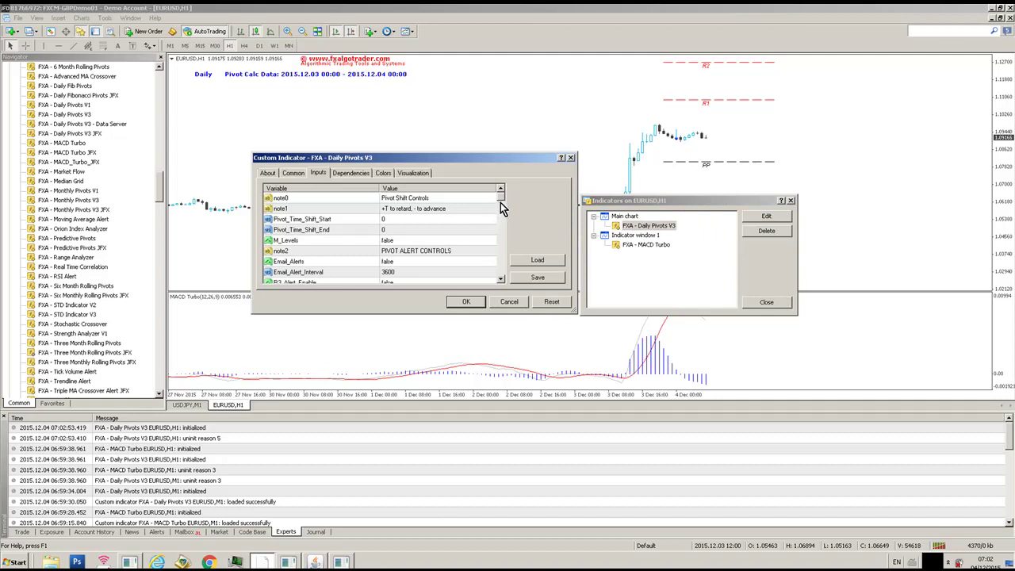
drag(501, 201, 500, 249)
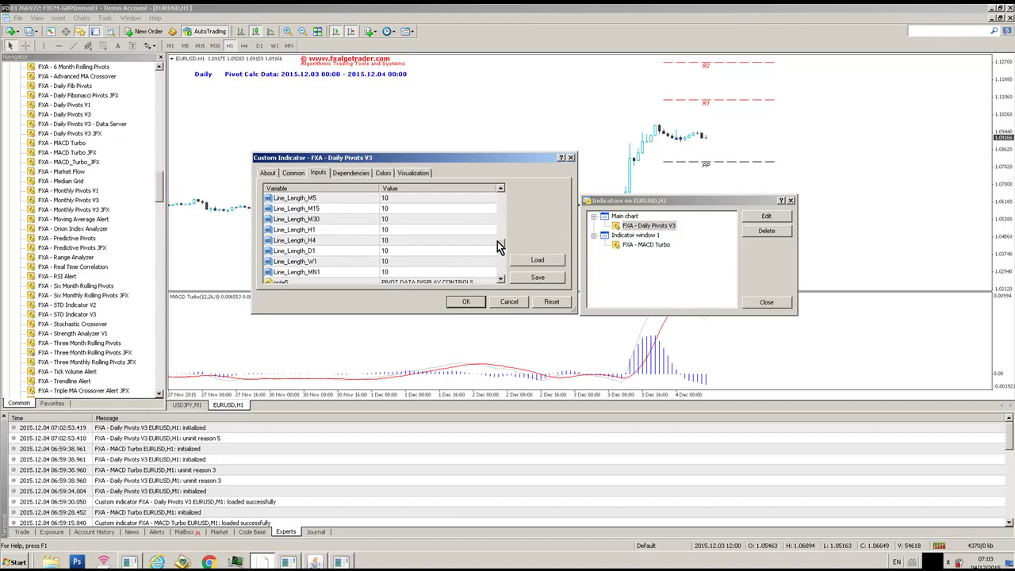
click(570, 157)
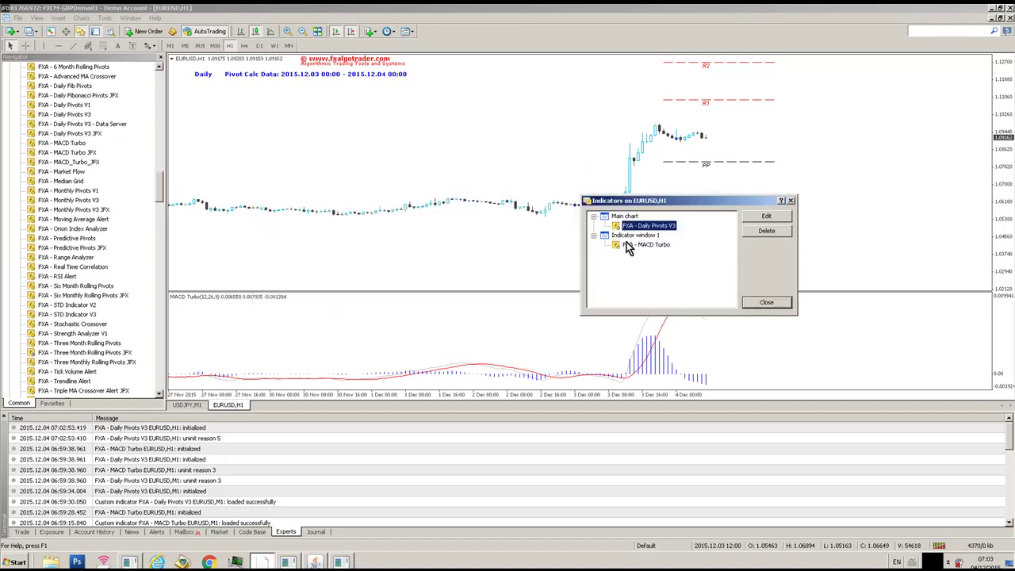
Set Display_Histogram to false for the FXA - MACD Turbo indicator on the EURUSD chart and close the indicator list
double_click(626, 245)
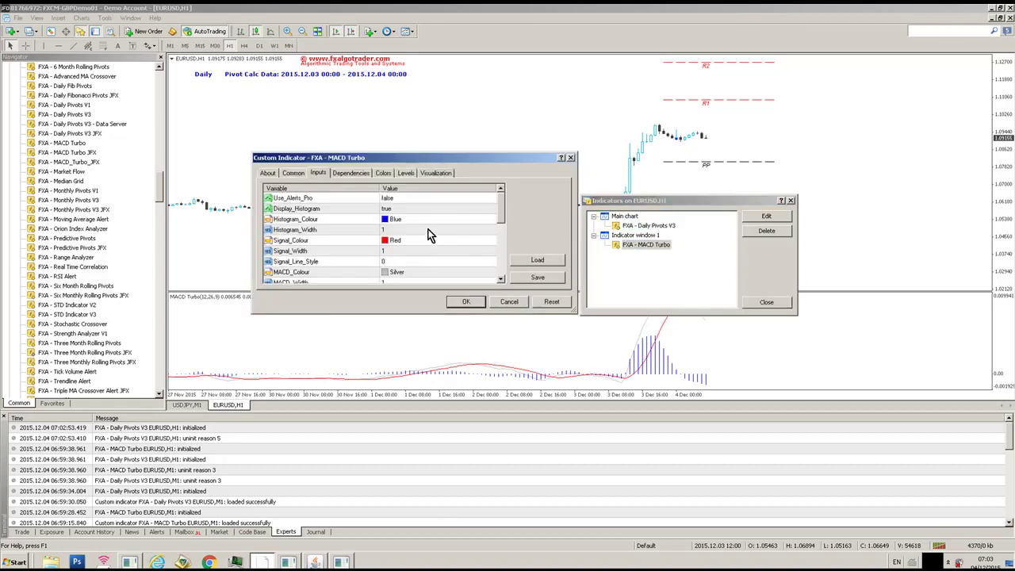
click(396, 209)
click(396, 209)
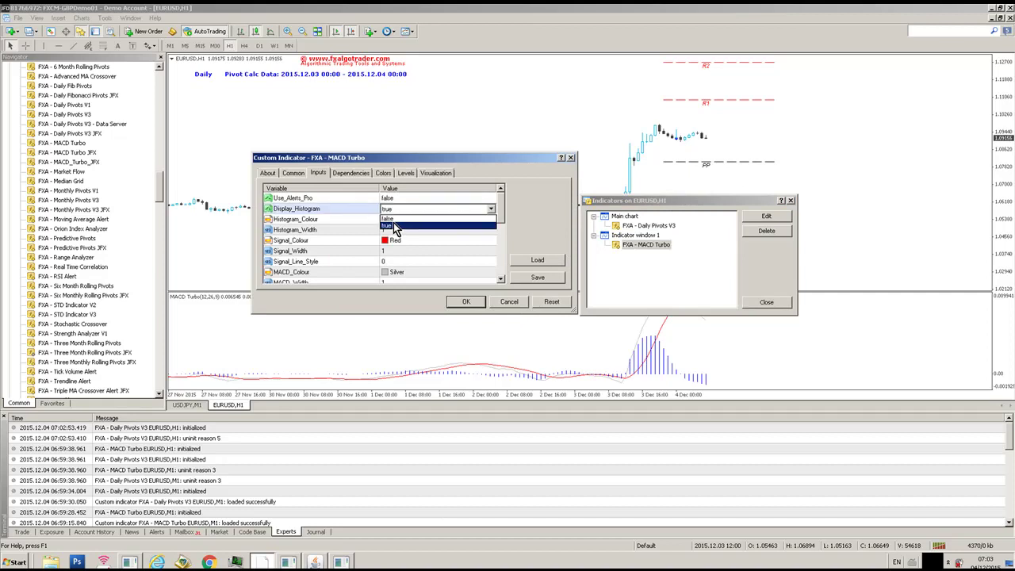
click(395, 227)
click(465, 302)
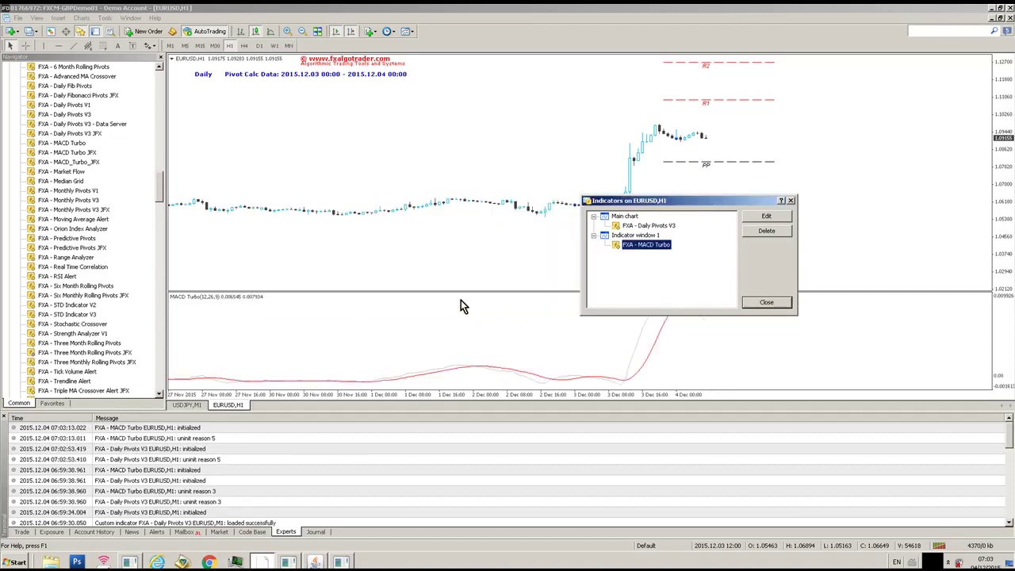
click(790, 201)
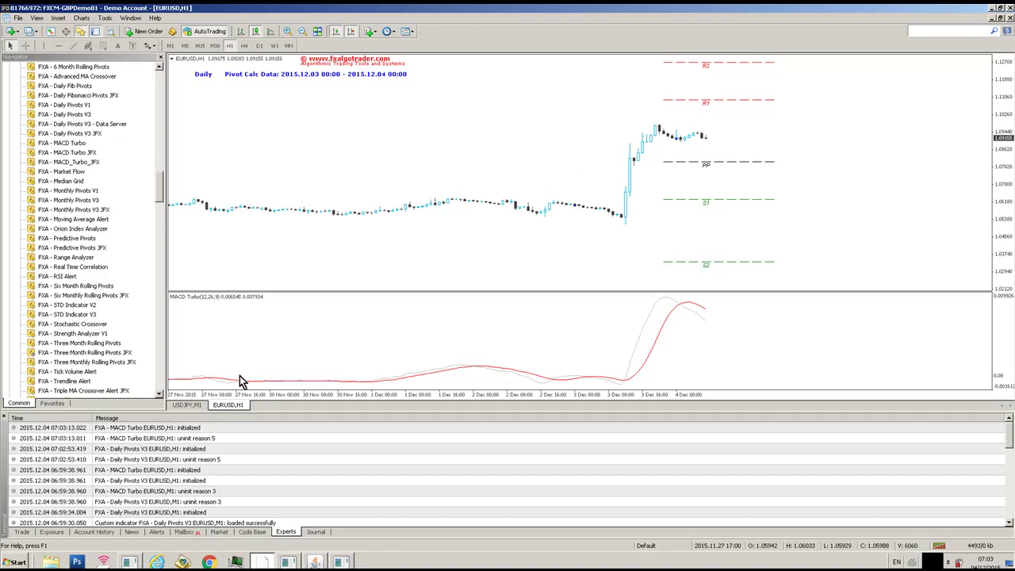
Bring the FX AlgoTrader products window over the USDJPY M1 chart and delete that chart's FXA - Triple MA Crossover Alert JFX indicator
click(187, 405)
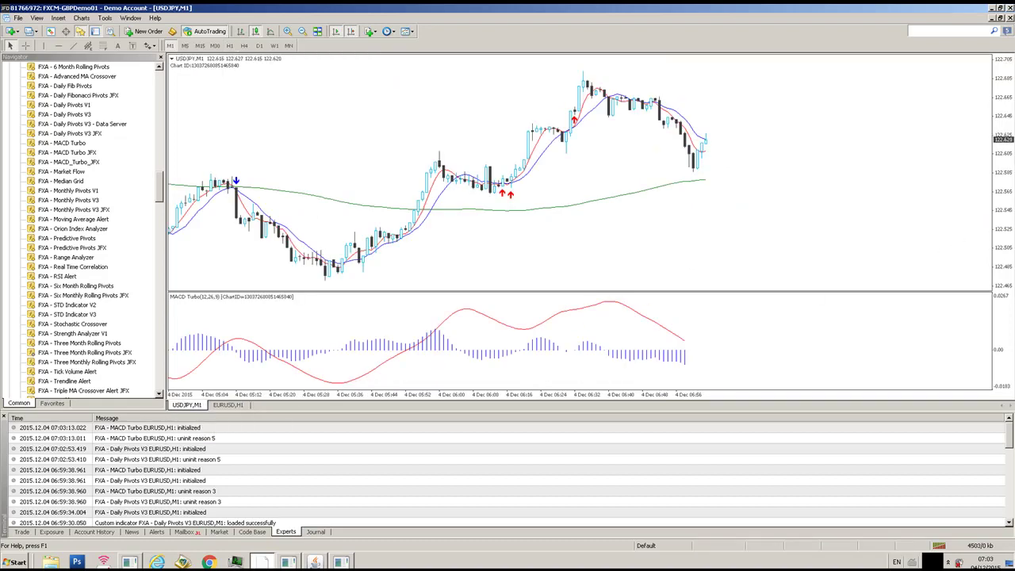
drag(1013, 208, 847, 72)
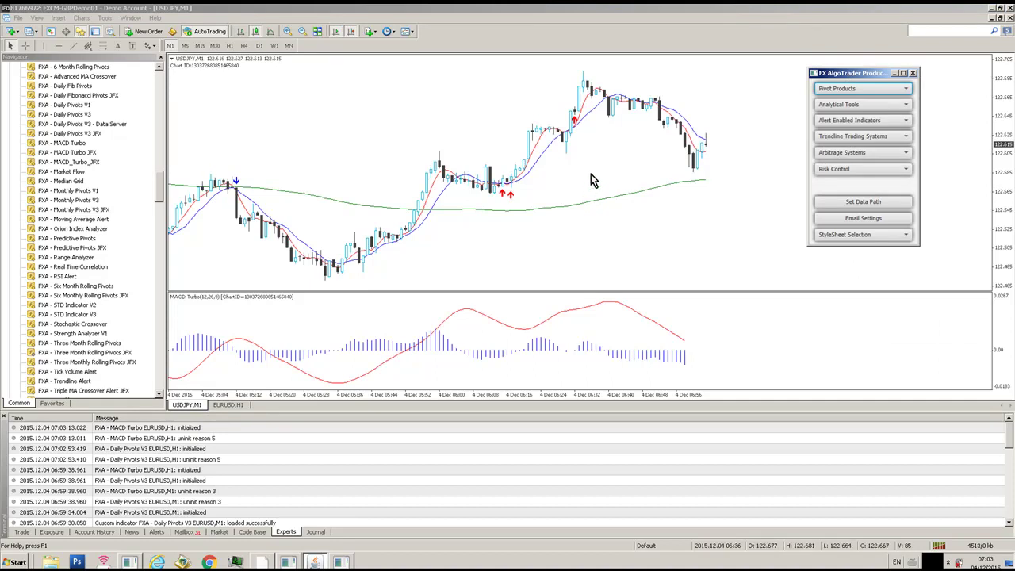
right_click(474, 115)
click(515, 183)
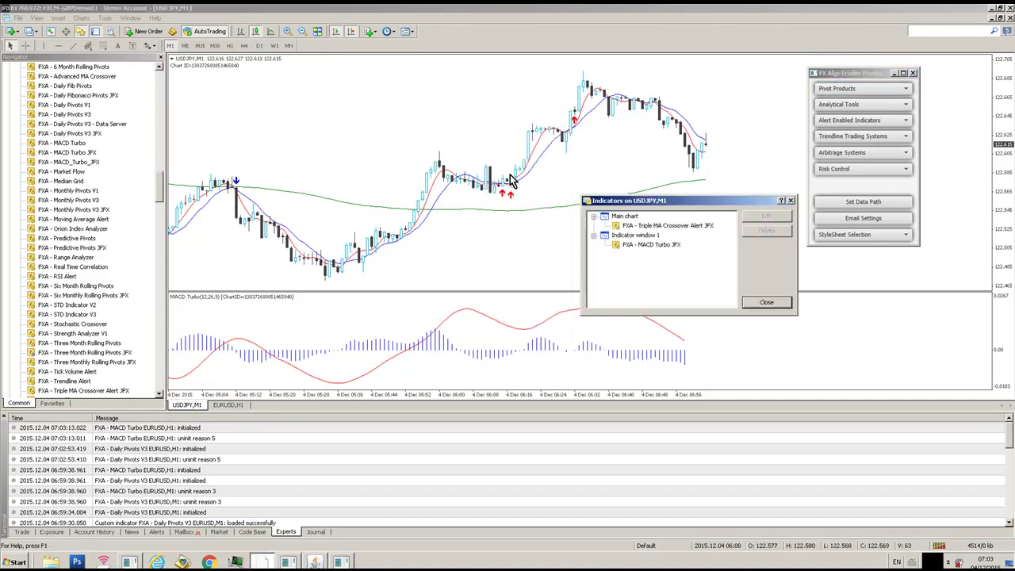
click(644, 227)
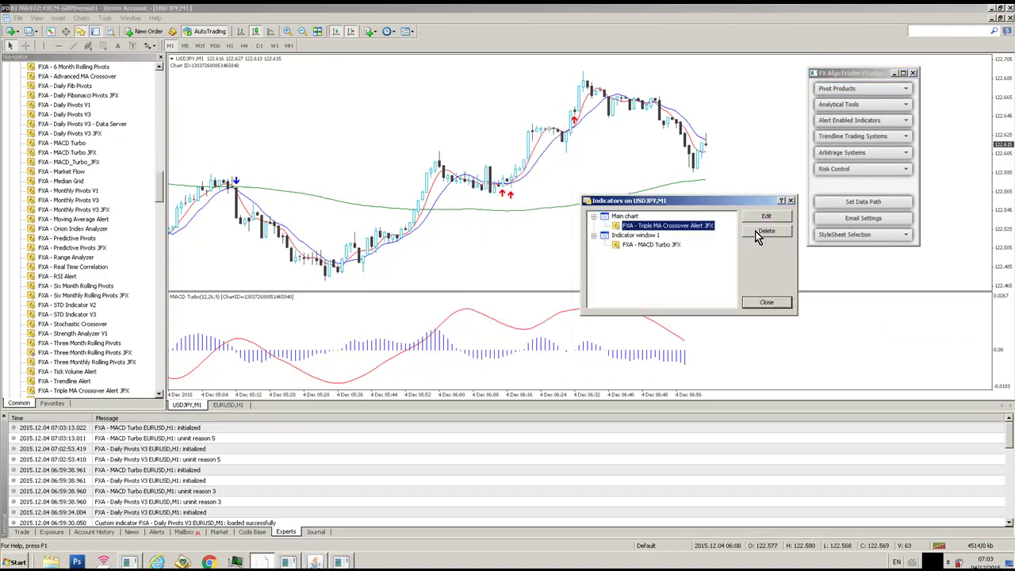
click(756, 230)
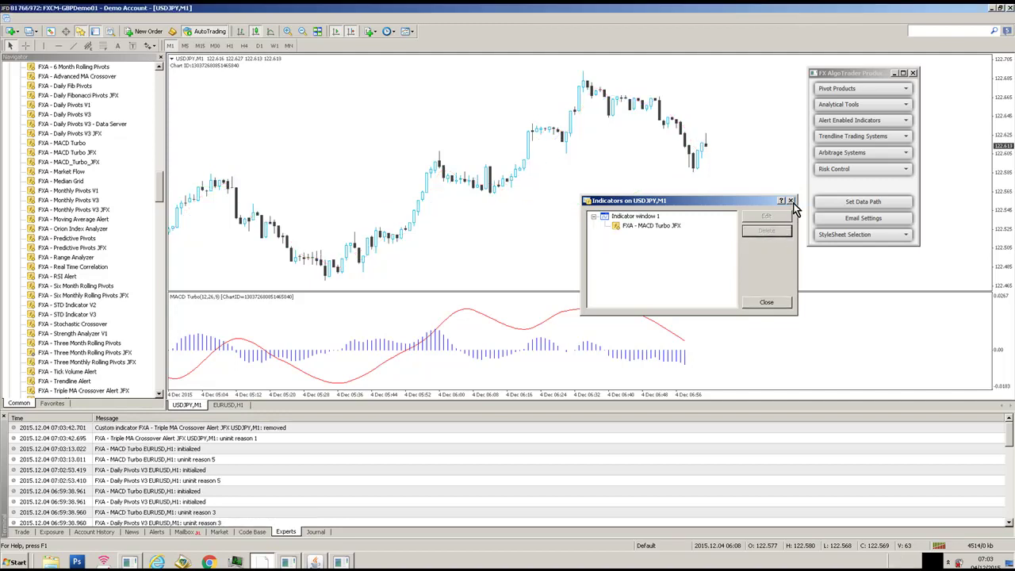
click(792, 201)
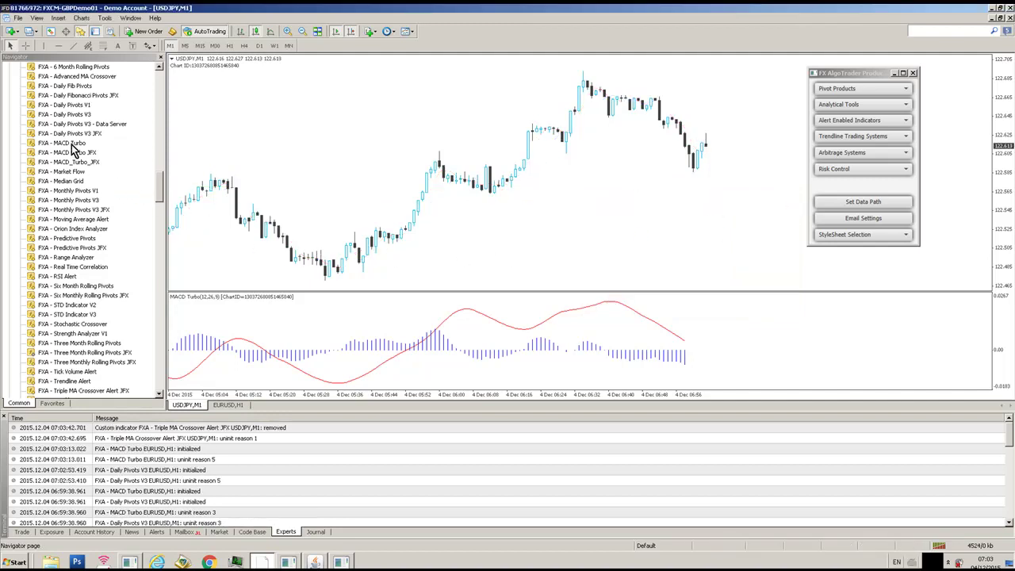
Add the FXA - Daily Pivots V3 JFX indicator to the USDJPY chart and switch the chart to the M5 timeframe
drag(70, 133, 373, 249)
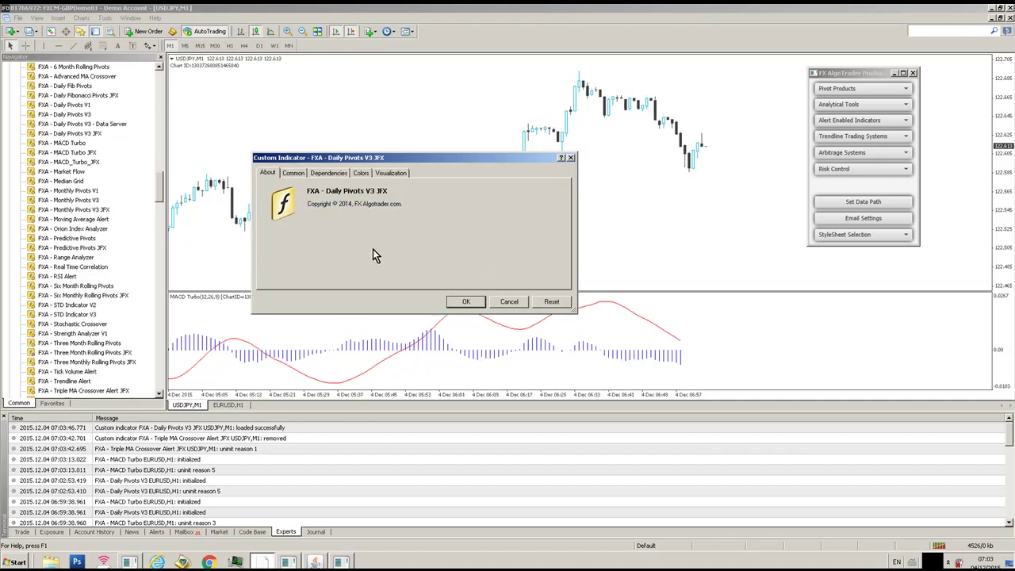
click(297, 175)
click(462, 302)
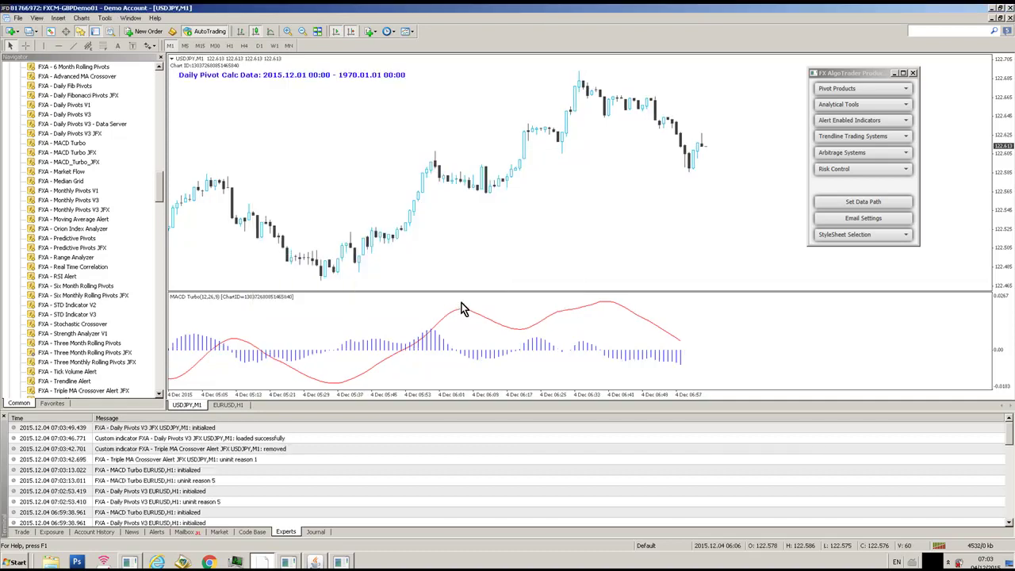
click(185, 46)
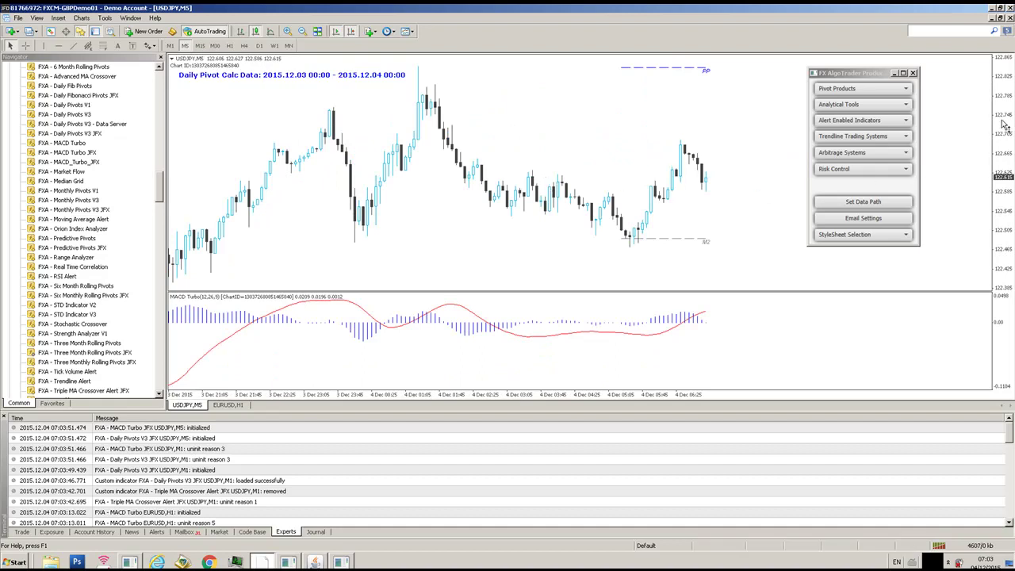
drag(1006, 127, 1011, 277)
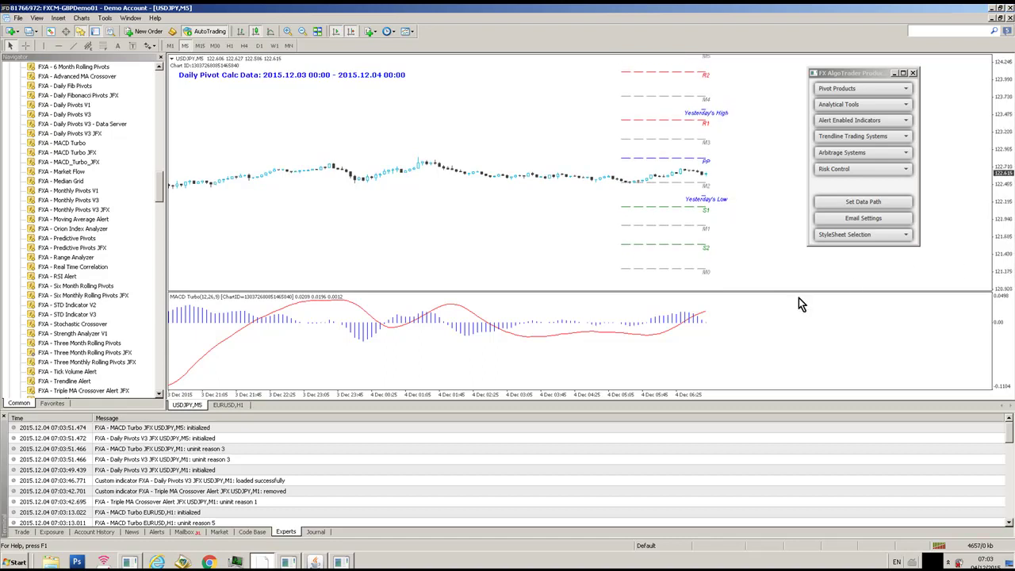
Open the Daily Pivots V3 controls from the FX AlgoTrader pivot products and move them clear of the pivot lines on the chart
drag(872, 73, 951, 67)
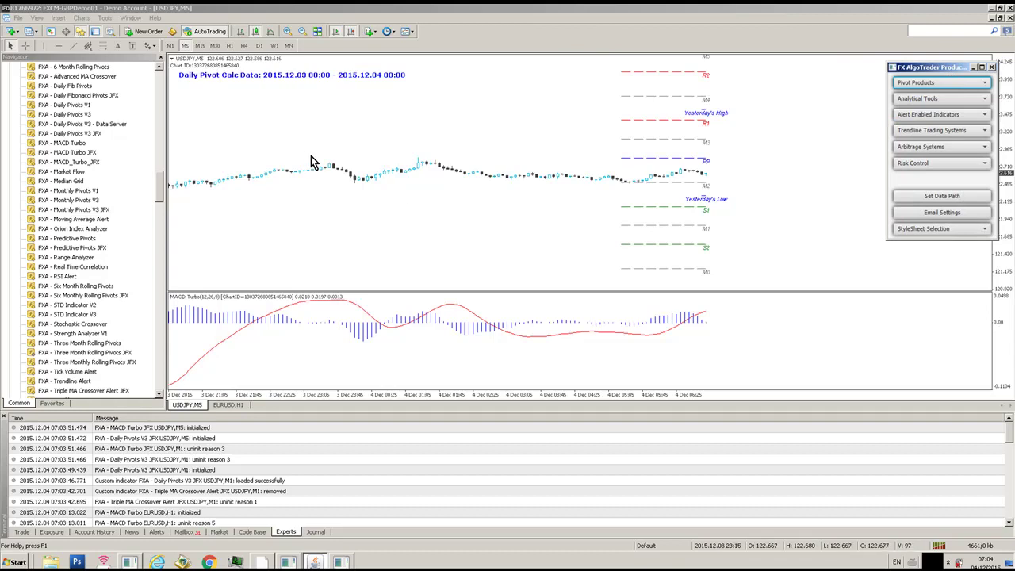
click(932, 83)
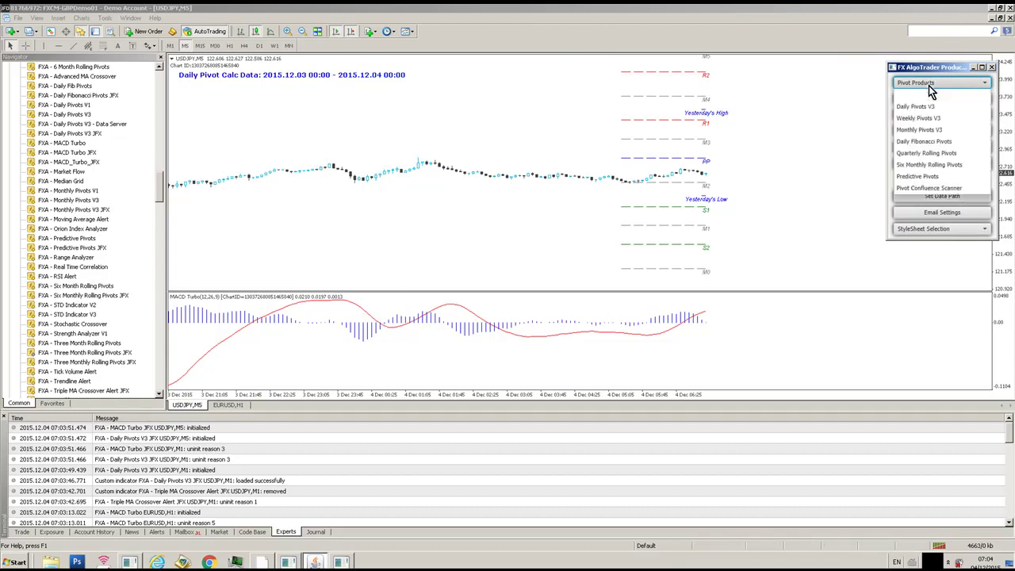
click(920, 107)
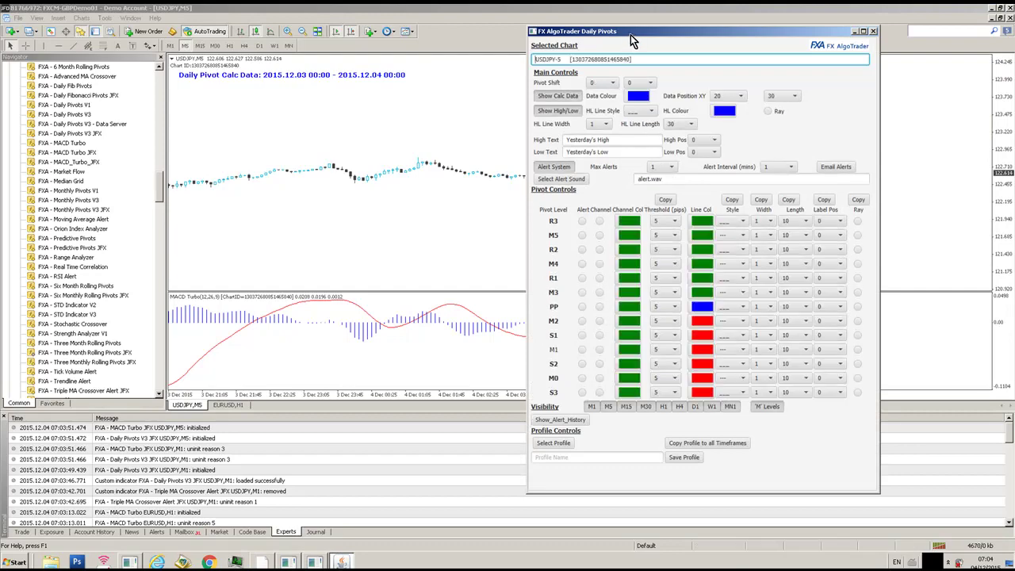
drag(631, 35, 137, 97)
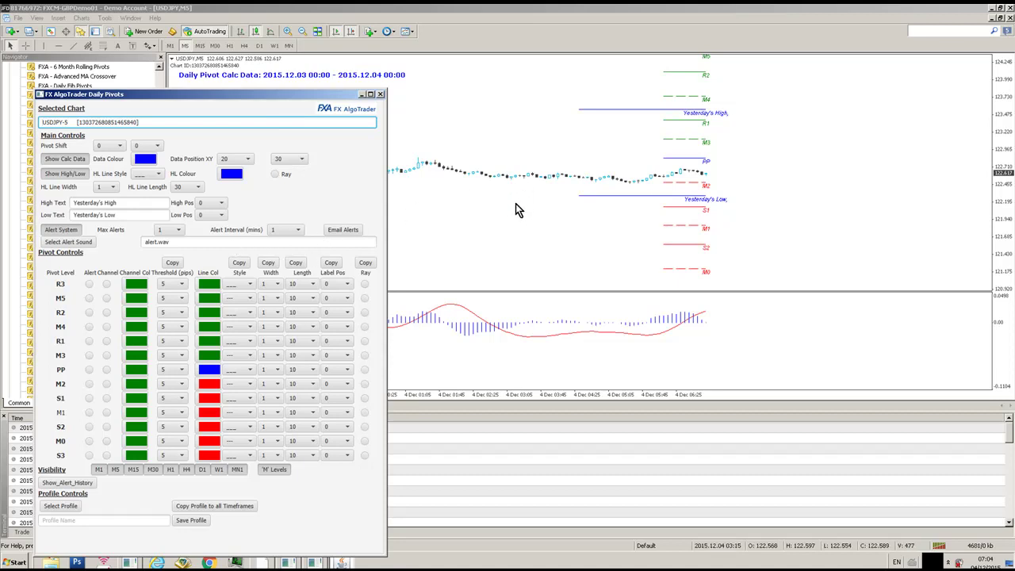
click(509, 231)
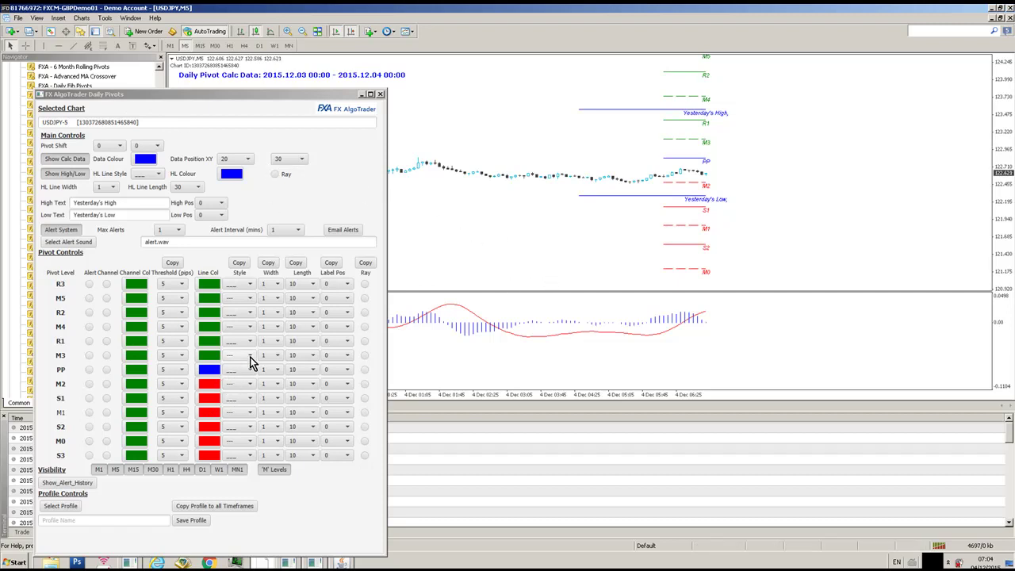
Set the PP pivot level's line colour to Black and enable its alert and channel
click(208, 371)
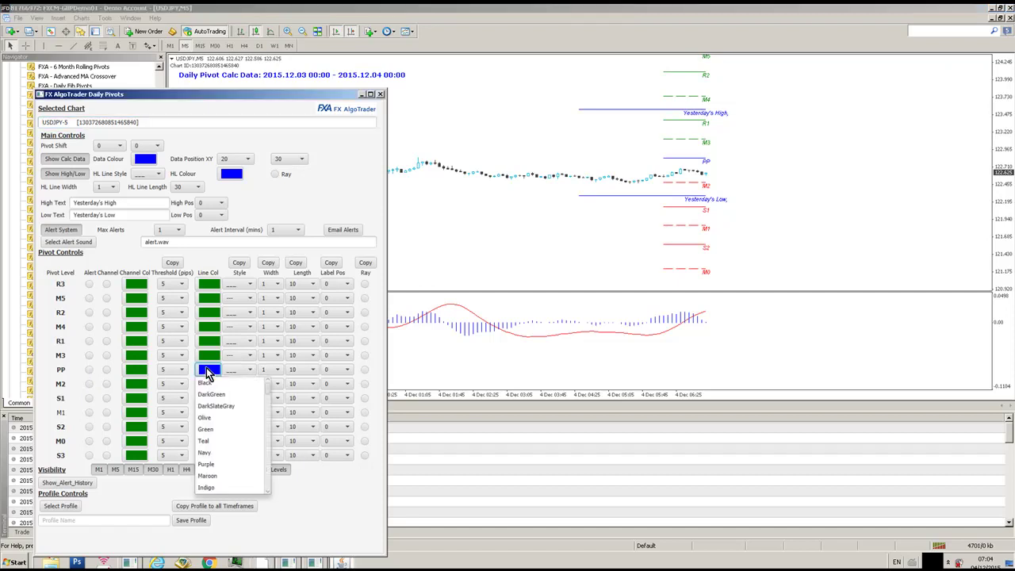
click(208, 383)
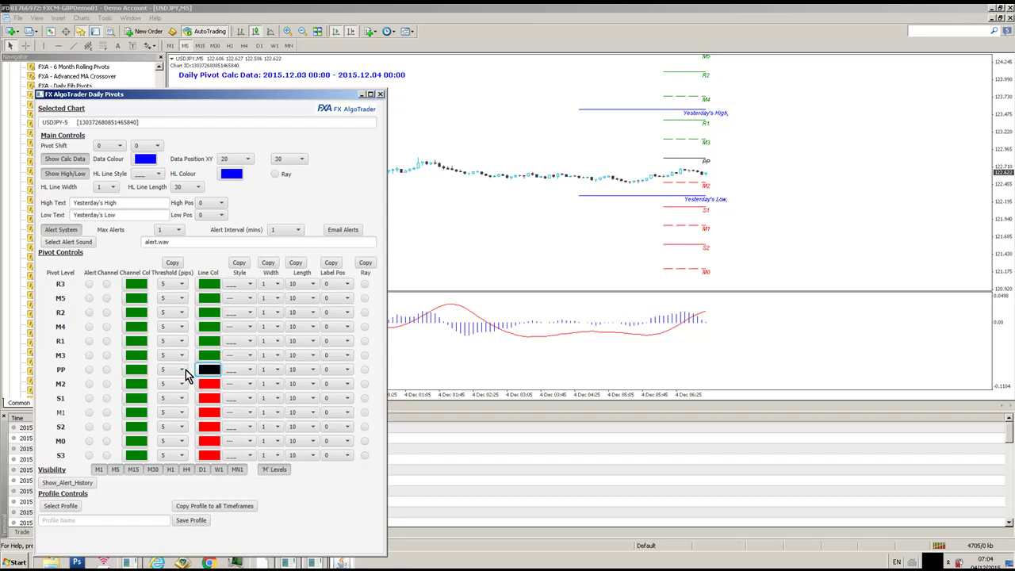
click(89, 369)
click(105, 370)
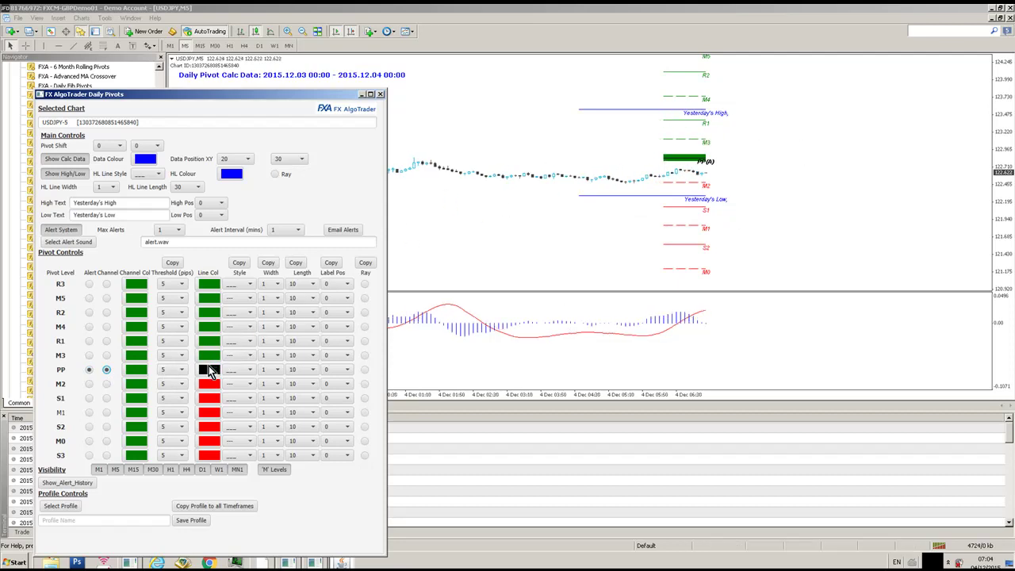
Set the PP level's threshold to 25 pips and widen the Condition column in the alert history
click(176, 370)
drag(184, 400, 187, 464)
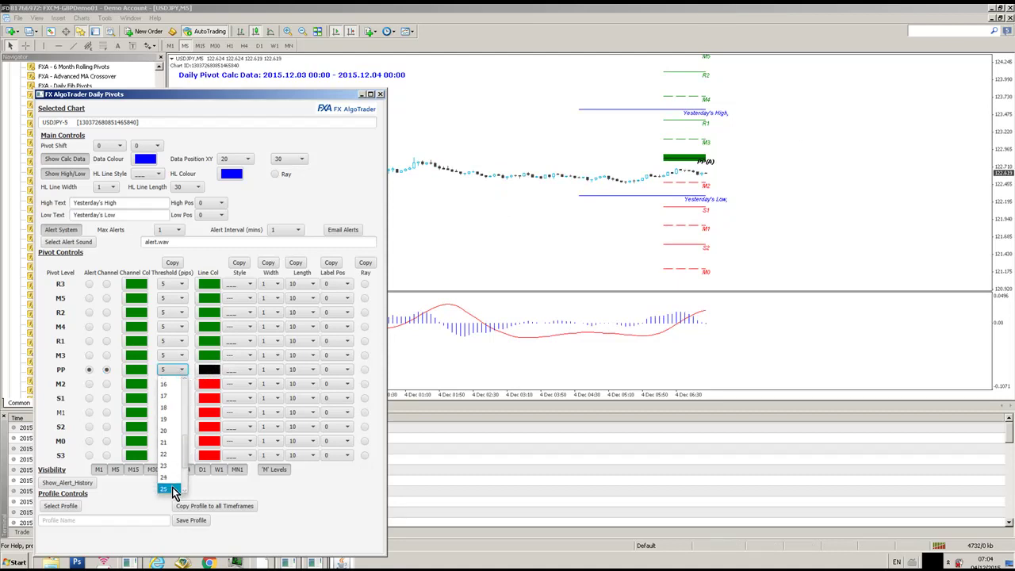
click(168, 488)
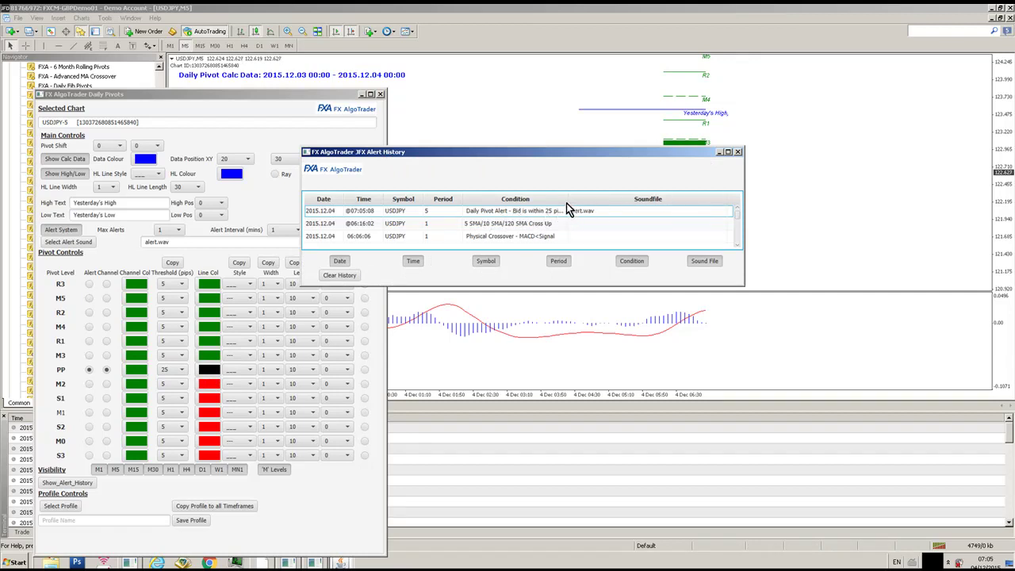
drag(566, 199, 626, 199)
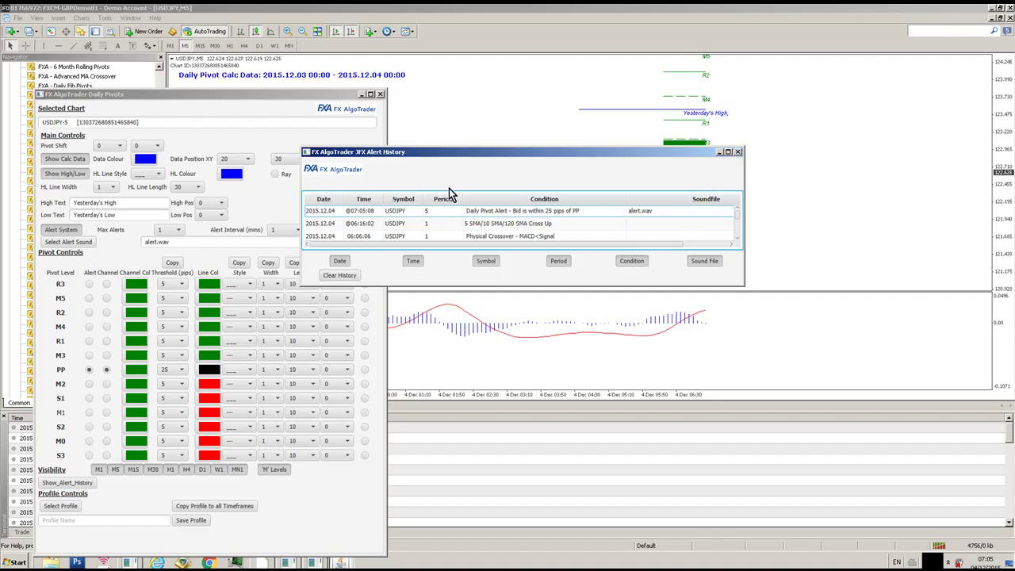
Close the alert history and Daily Pivots controls, and open the MACD Turbo controls from the alert-enabled indicators
drag(494, 153, 593, 259)
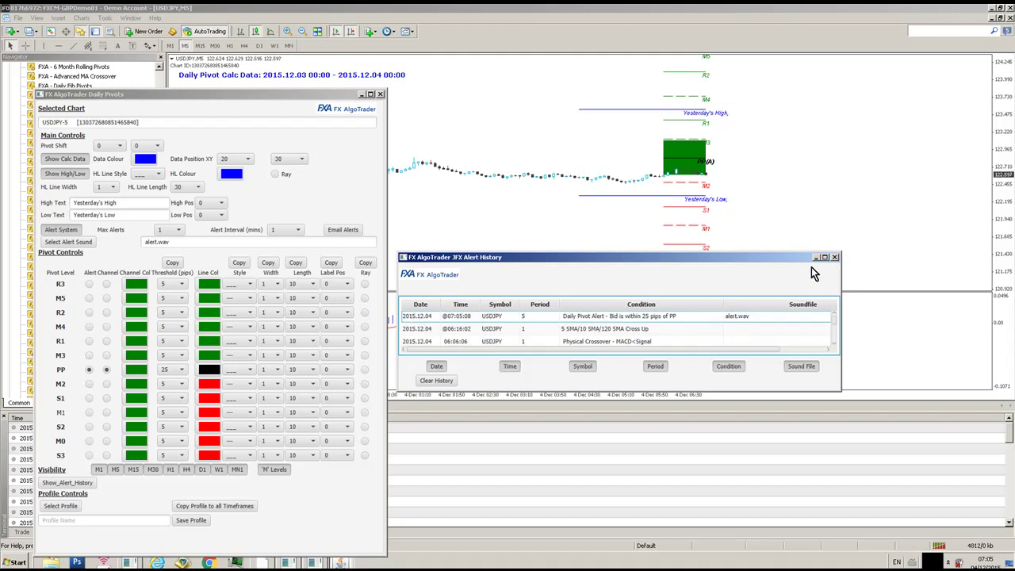
click(835, 257)
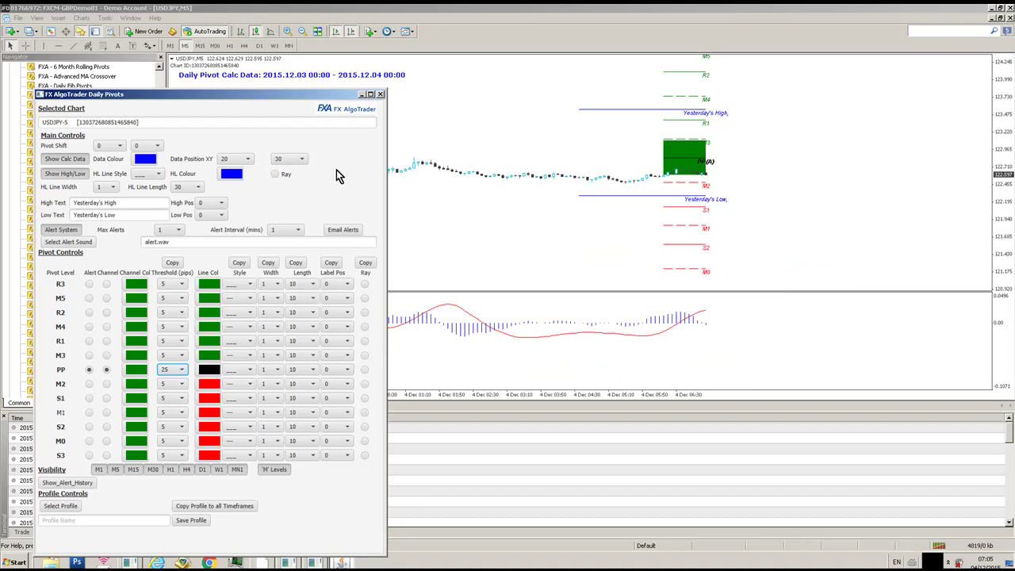
click(379, 93)
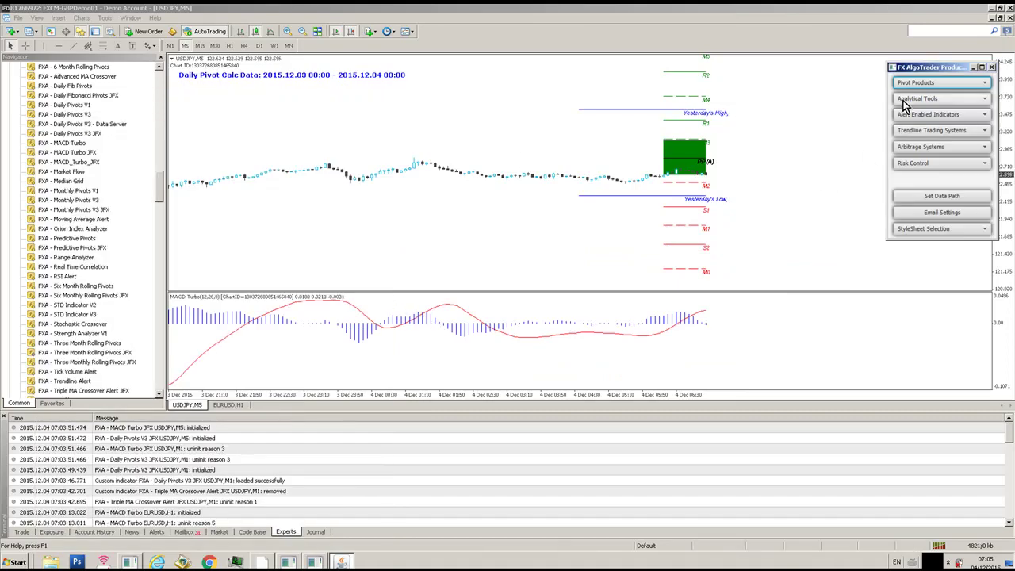
click(902, 101)
click(917, 136)
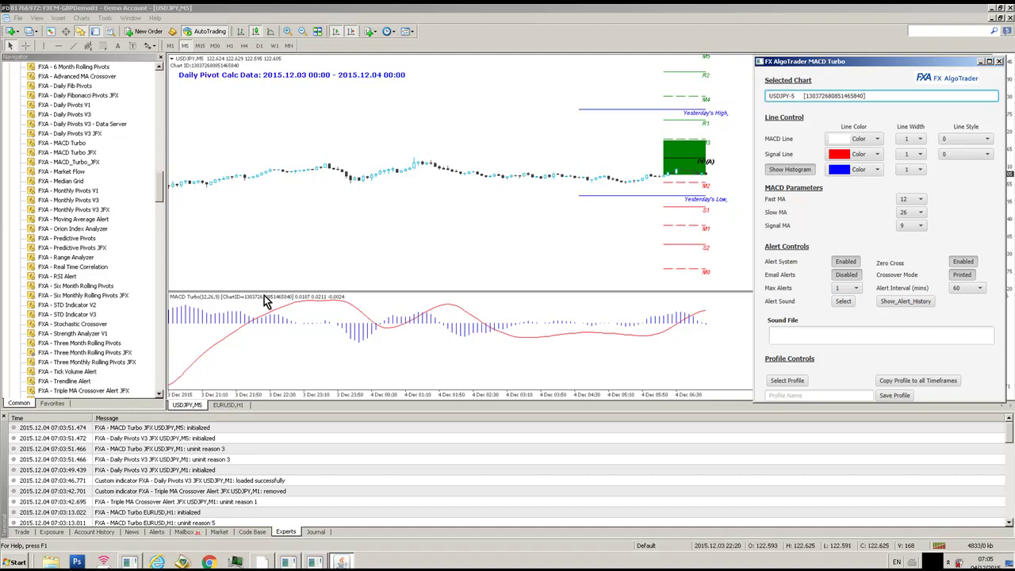
Set the MACD line colour to black and toggle the MACD Turbo histogram off and back on
click(858, 139)
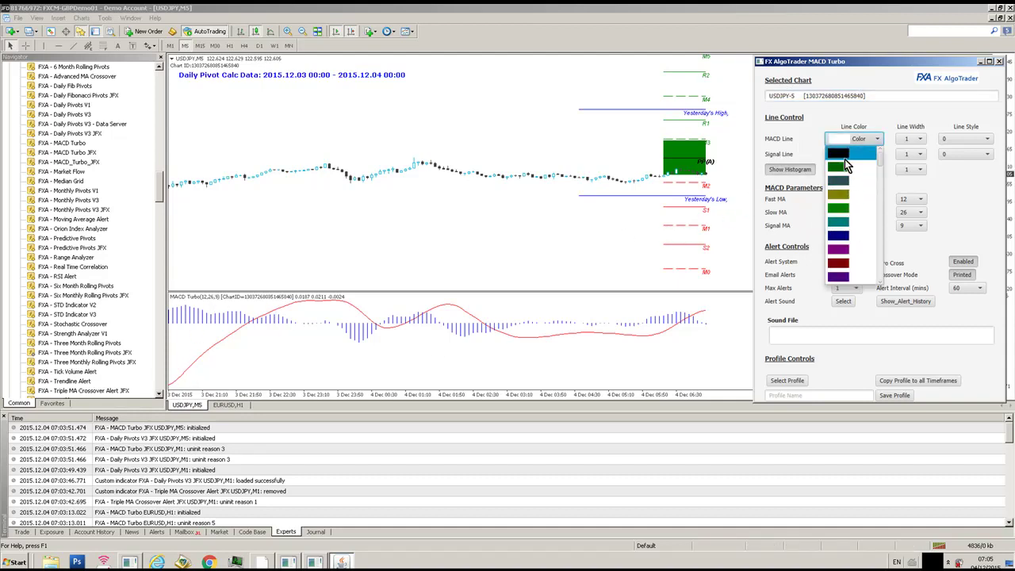
click(844, 154)
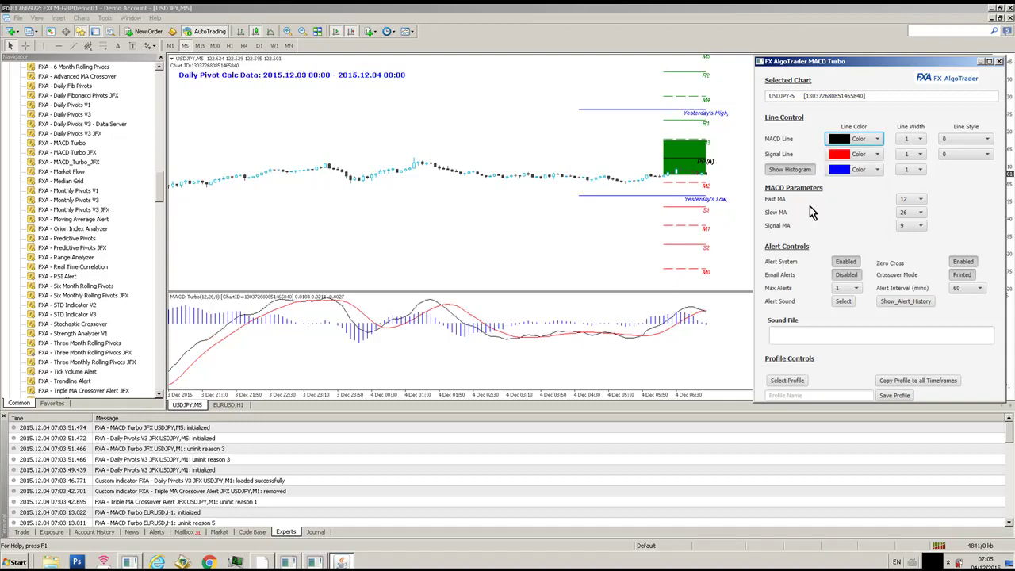
click(785, 171)
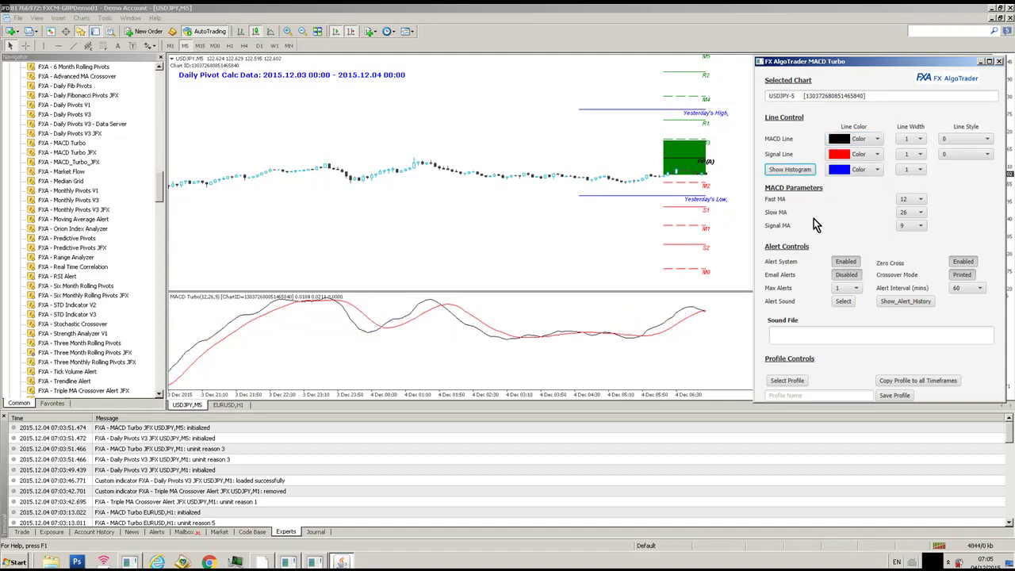
click(791, 171)
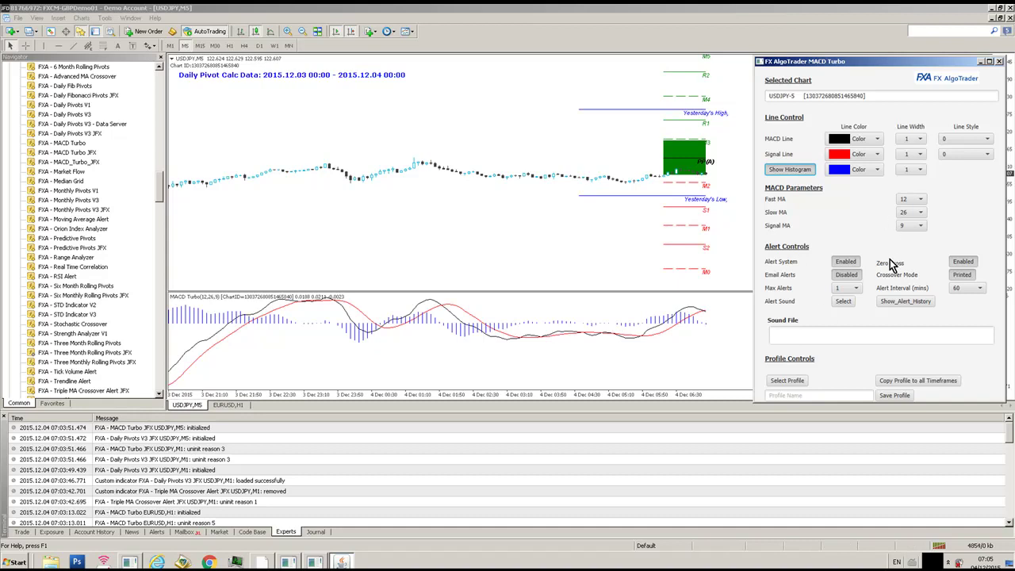
Choose 1.wav from the ODL MetaTrader 4 #2 sounds folder as the MACD Turbo alert sound and close its controls
click(841, 302)
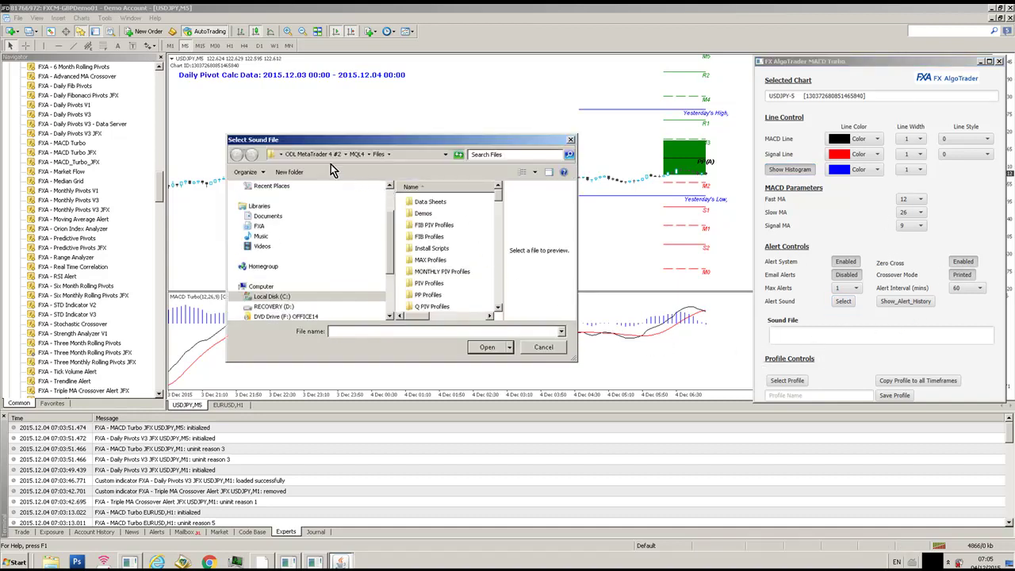
click(326, 158)
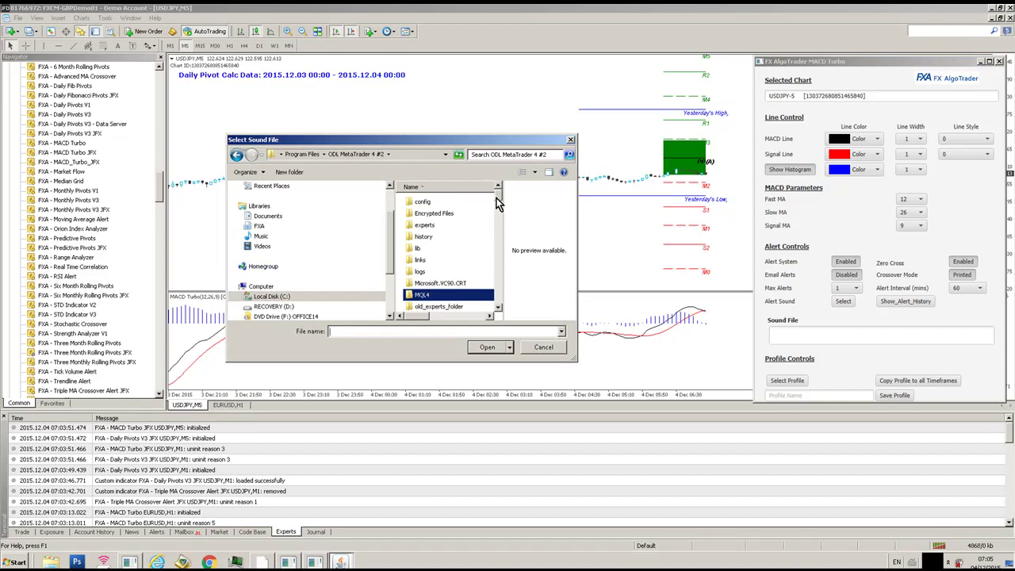
drag(497, 203, 498, 213)
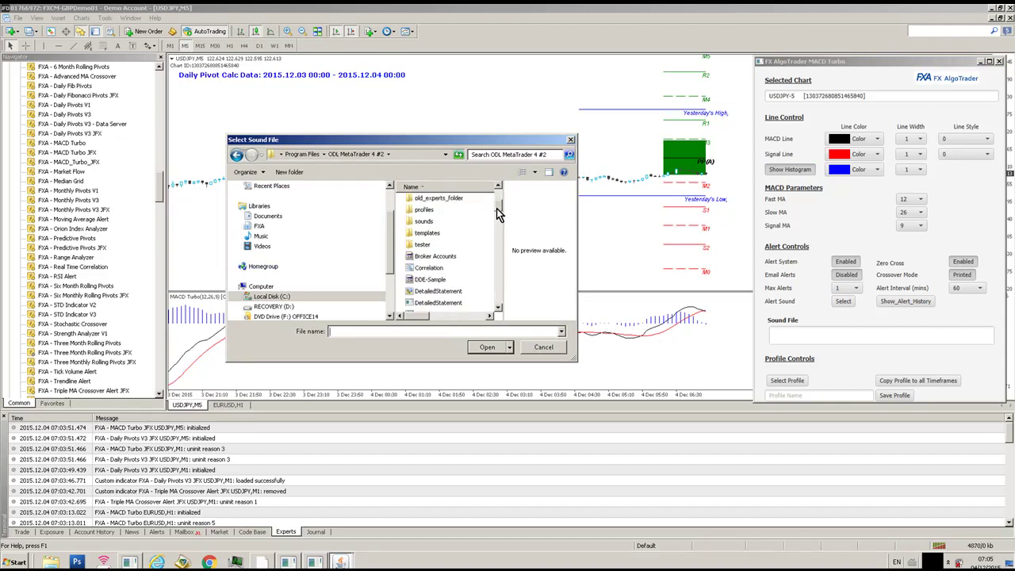
click(425, 224)
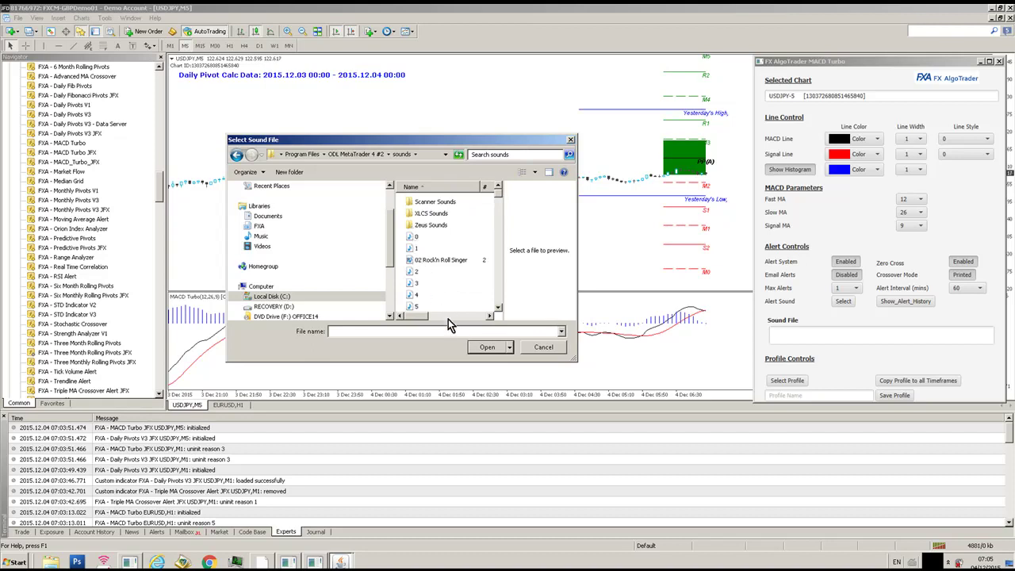
click(428, 248)
click(486, 346)
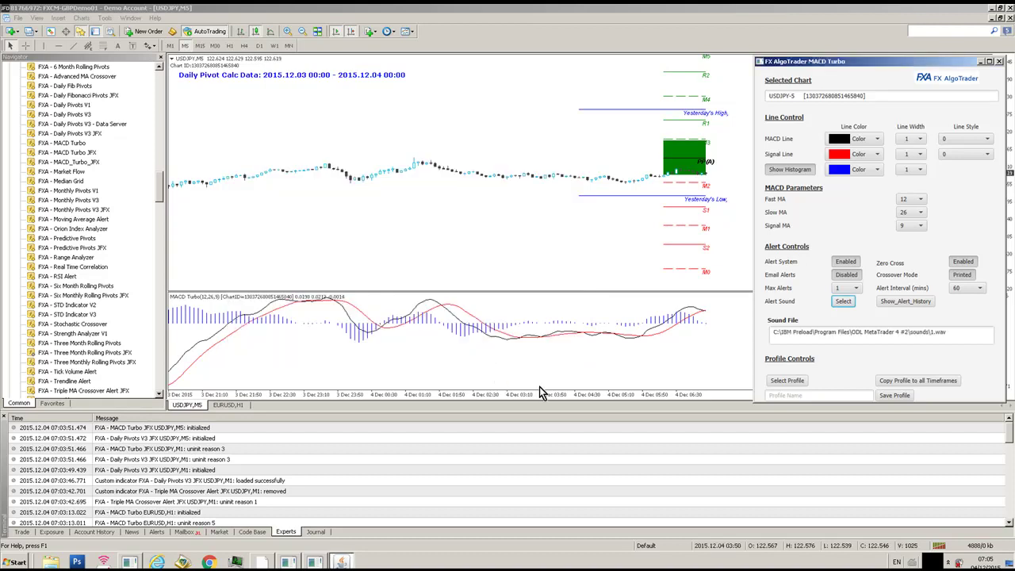
click(999, 61)
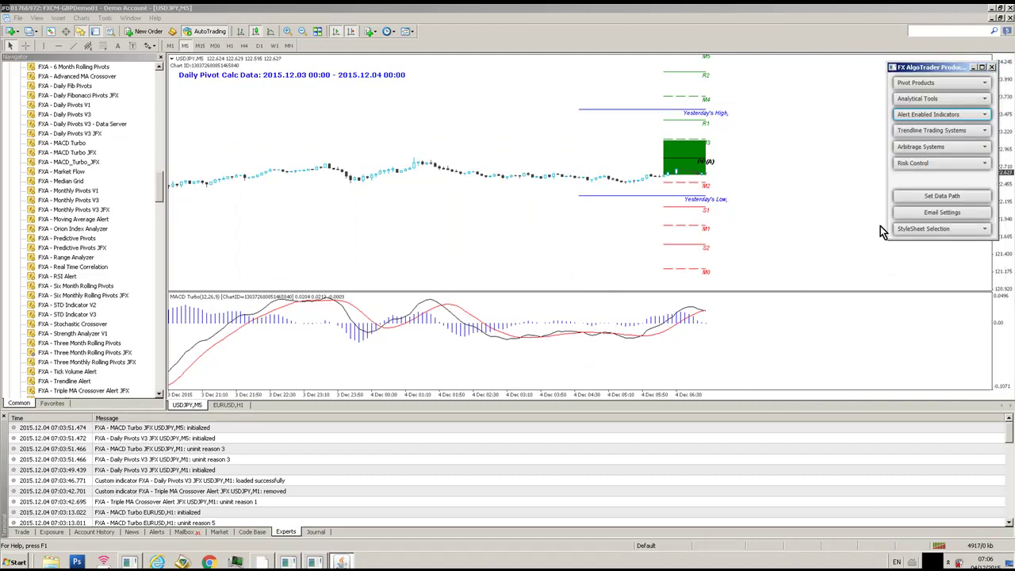
Switch to the EURUSD chart and view its indicators on the H4, D1 and W1 timeframes before returning to H1
click(756, 291)
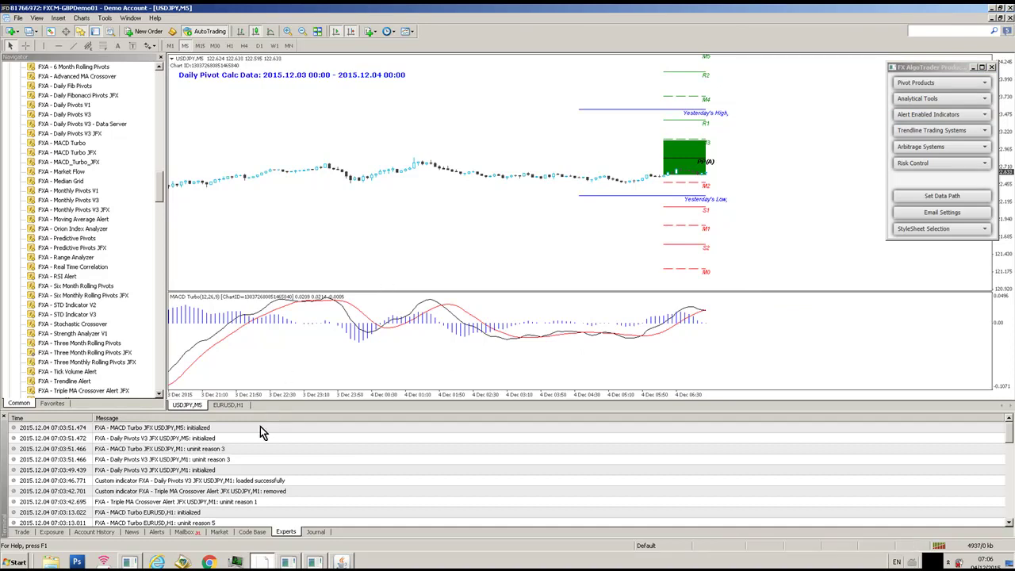
click(230, 406)
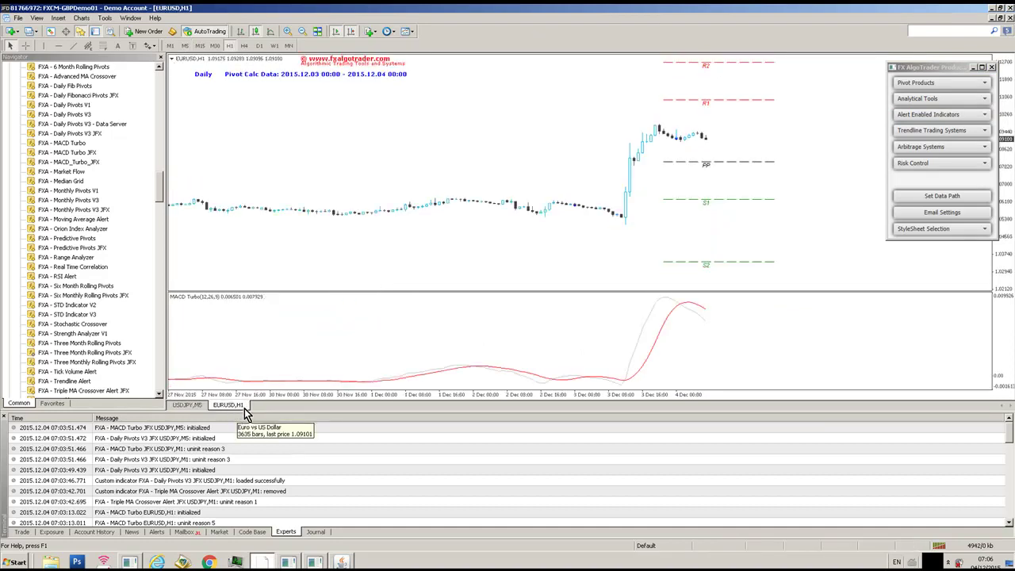
click(245, 46)
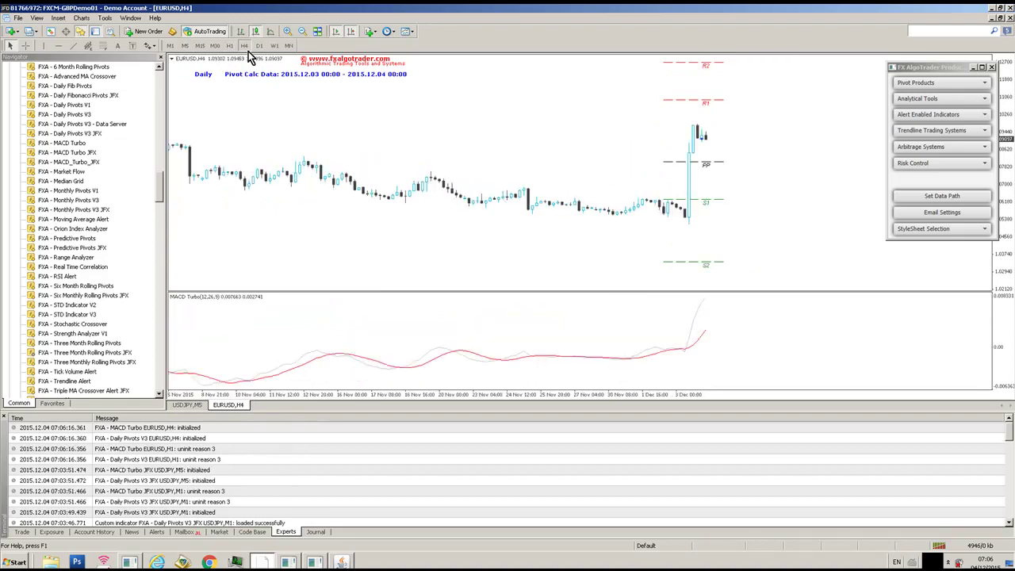
click(259, 47)
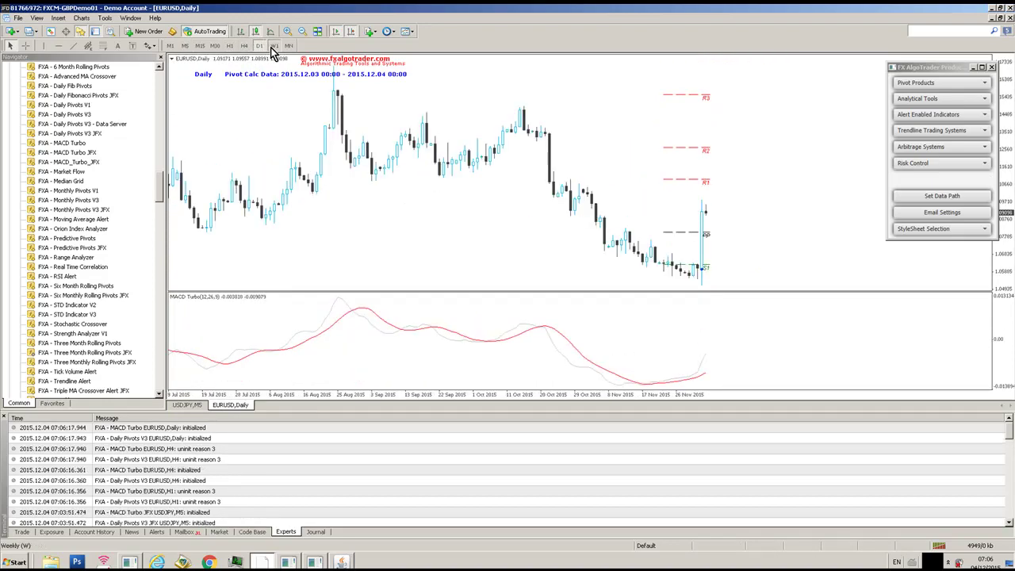
click(273, 47)
click(259, 46)
click(244, 46)
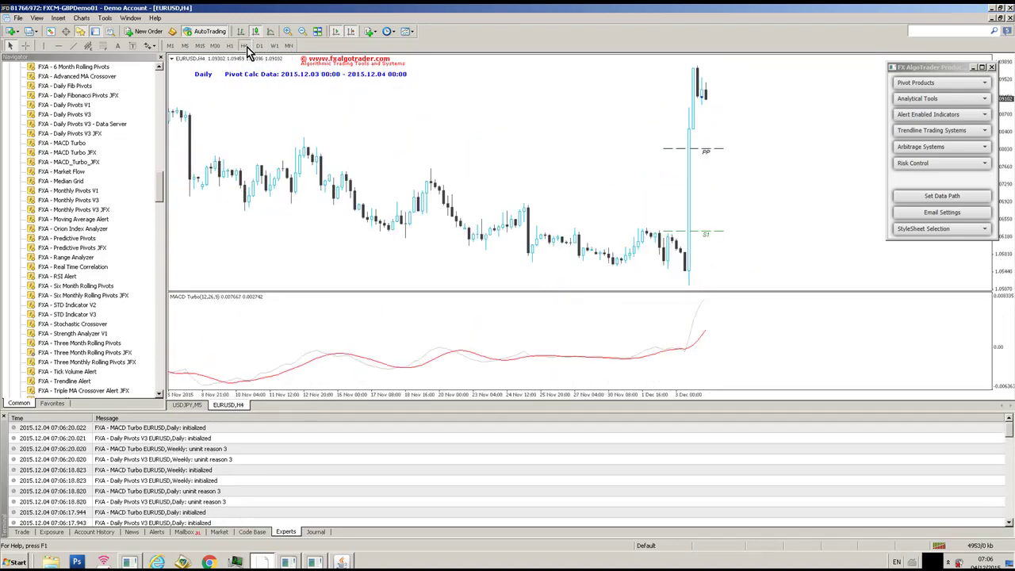
click(229, 46)
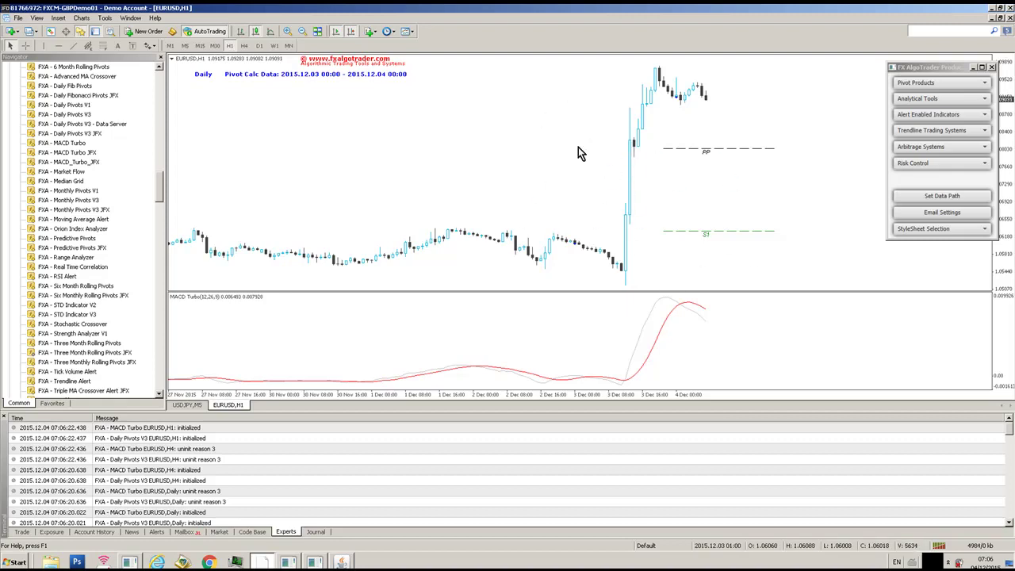
Review the list of indicators applied to the EURUSD H1 chart and close it
right_click(472, 161)
click(495, 217)
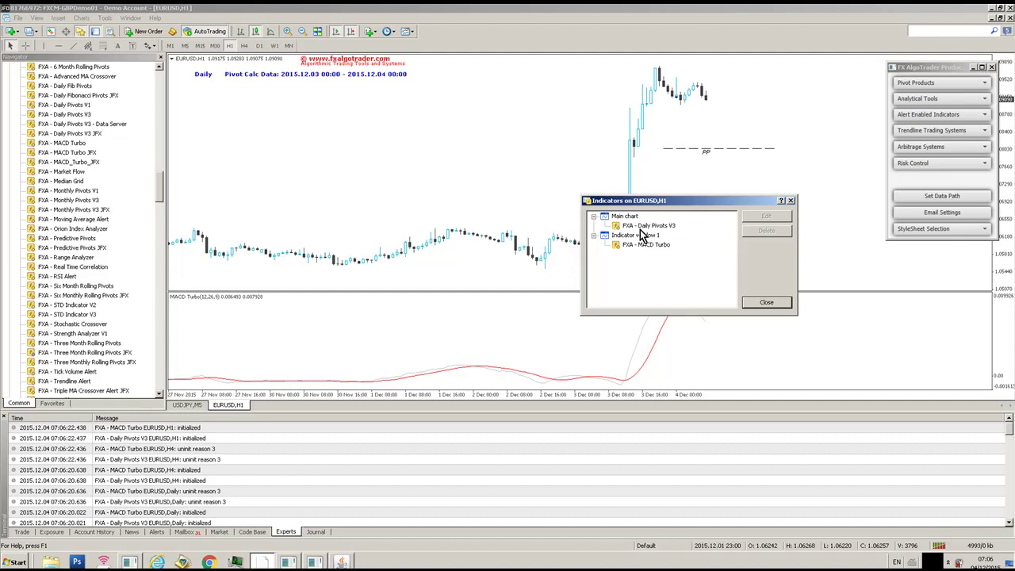
click(791, 201)
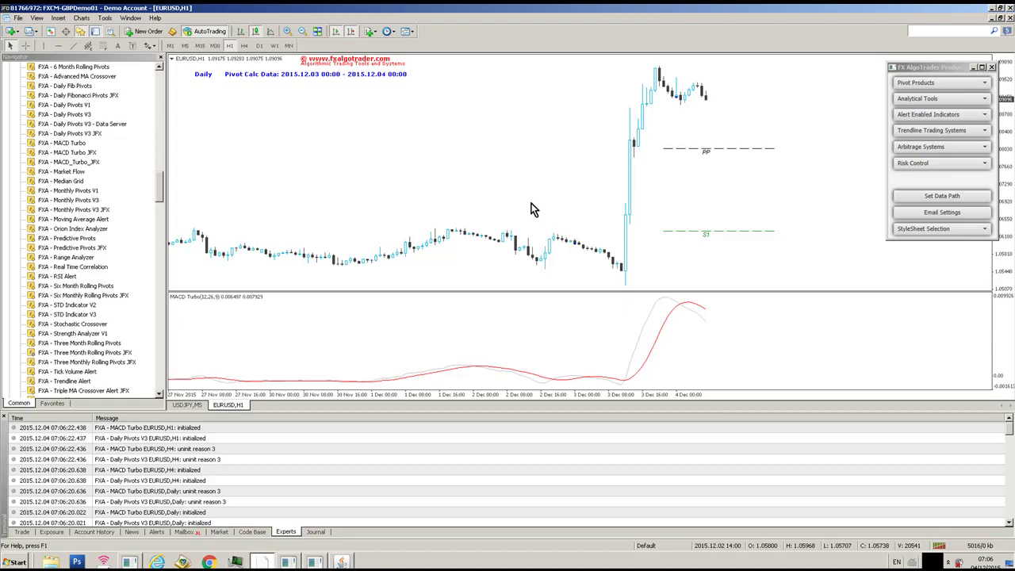
Return to the USDJPY chart, compare its indicator settings on M5 and H1, and leave it on H1
click(187, 405)
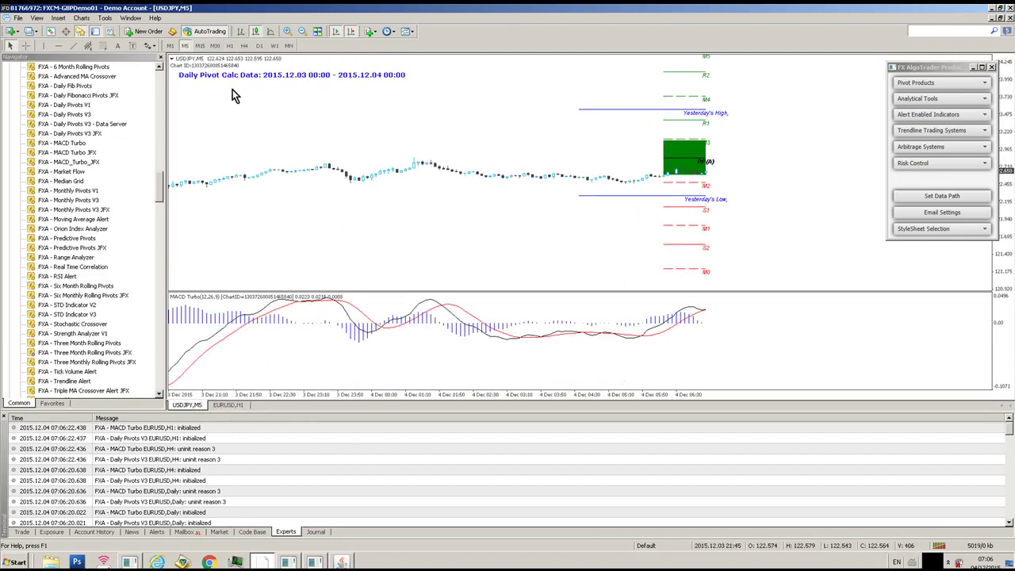
click(229, 45)
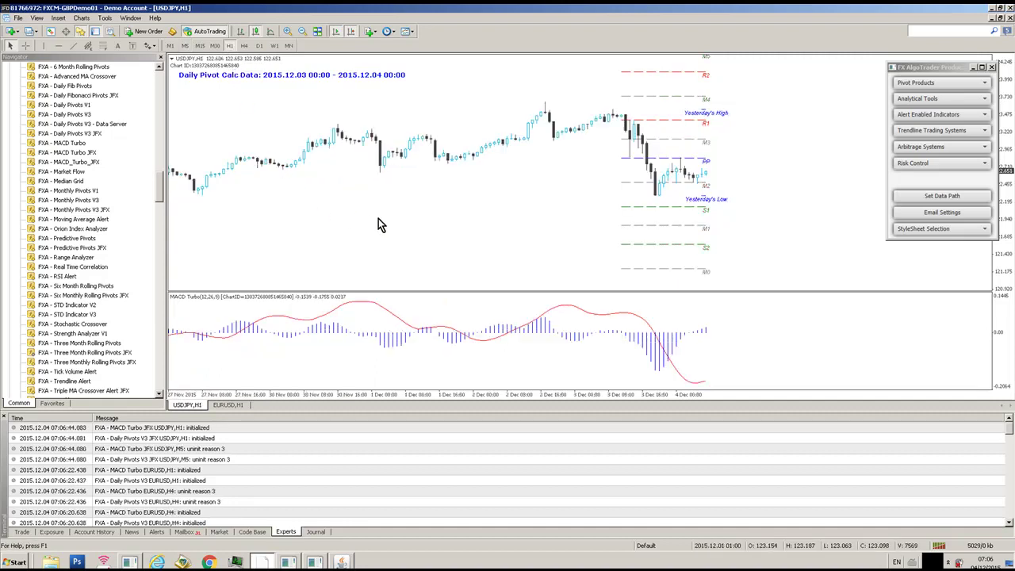
click(184, 46)
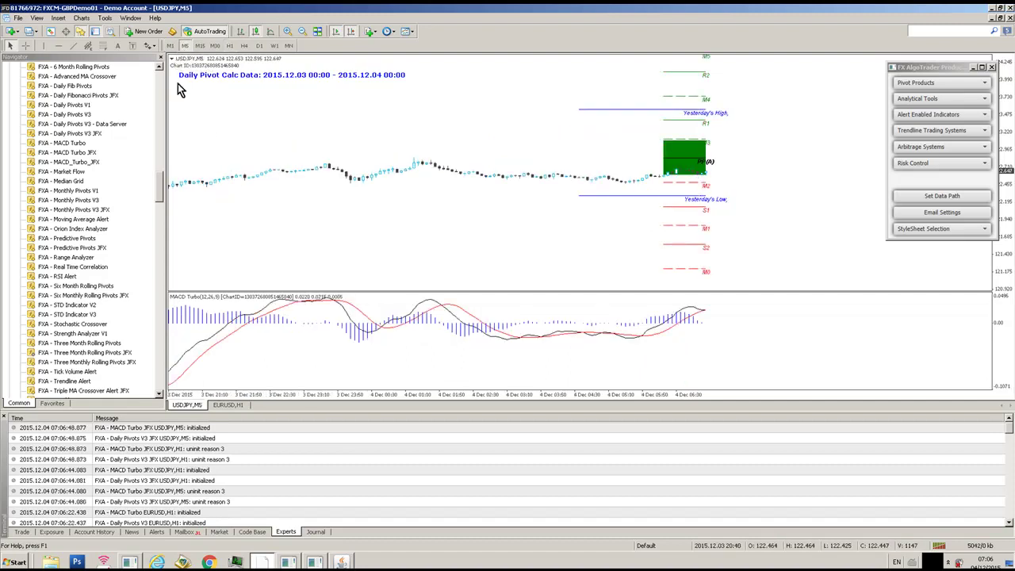
click(229, 45)
click(833, 258)
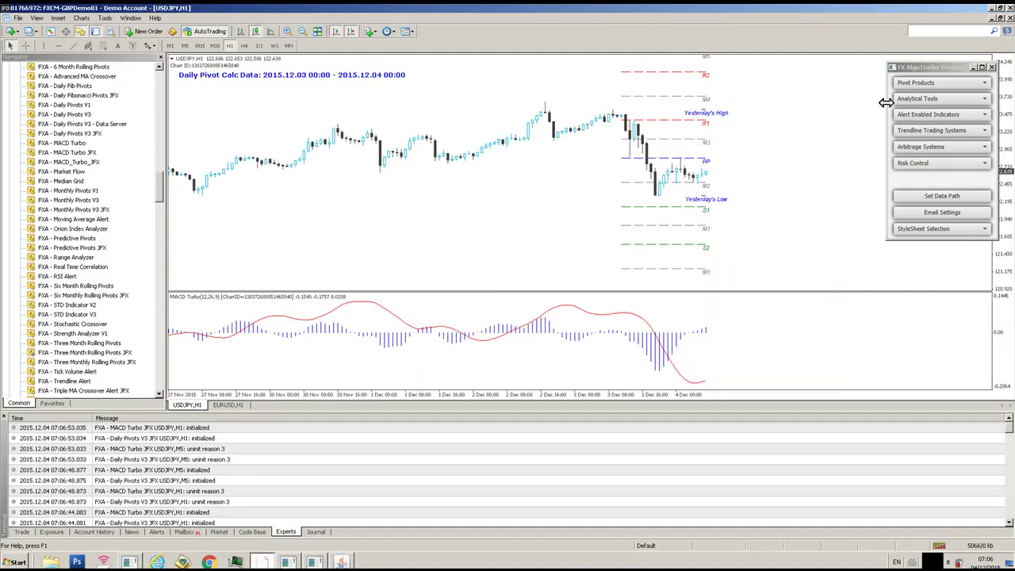
Open the Daily Pivots V3 controls for the H1 chart and give the PP level width 2, length 100 and a ray
click(911, 84)
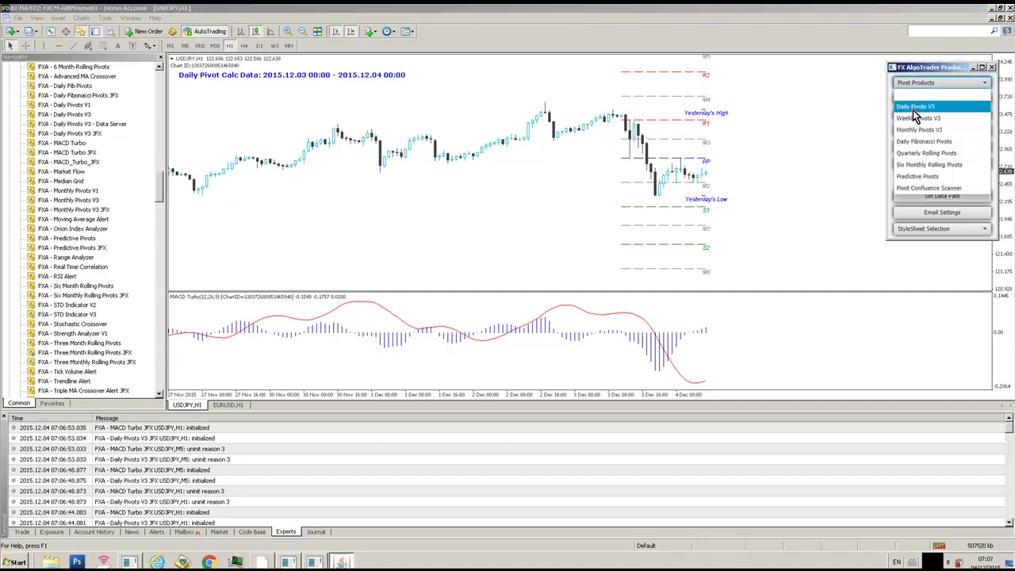
click(916, 106)
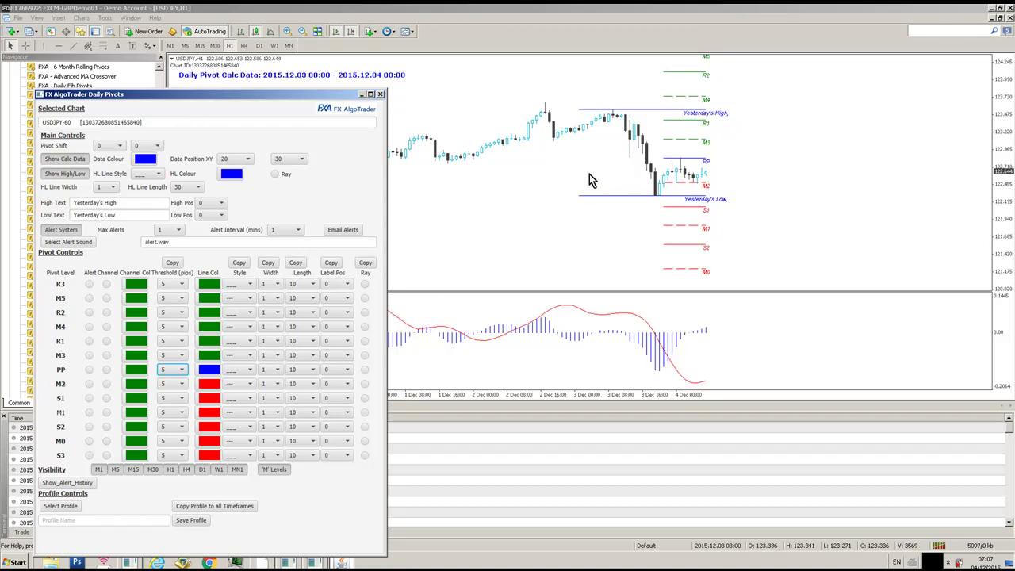
click(267, 371)
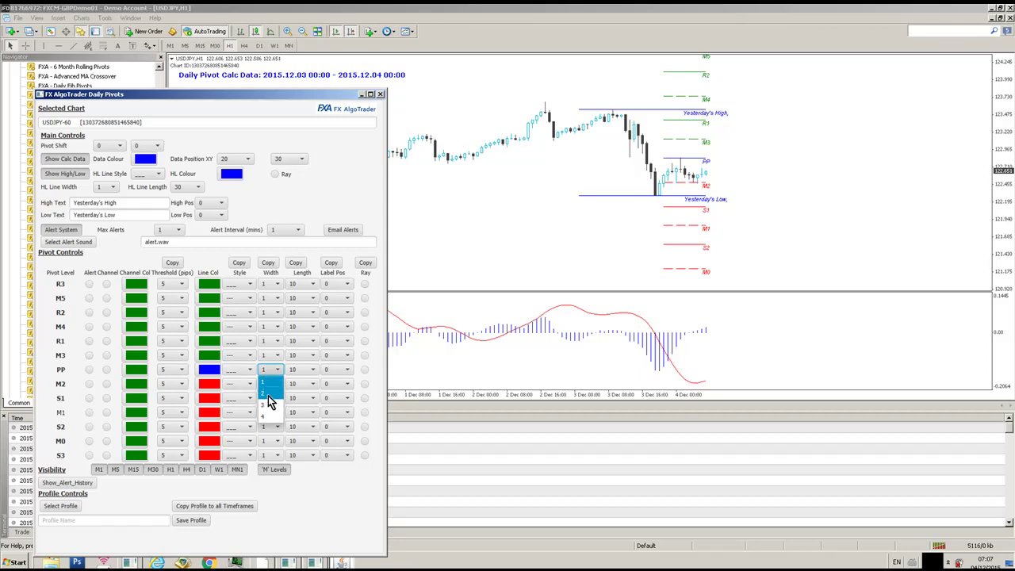
click(269, 396)
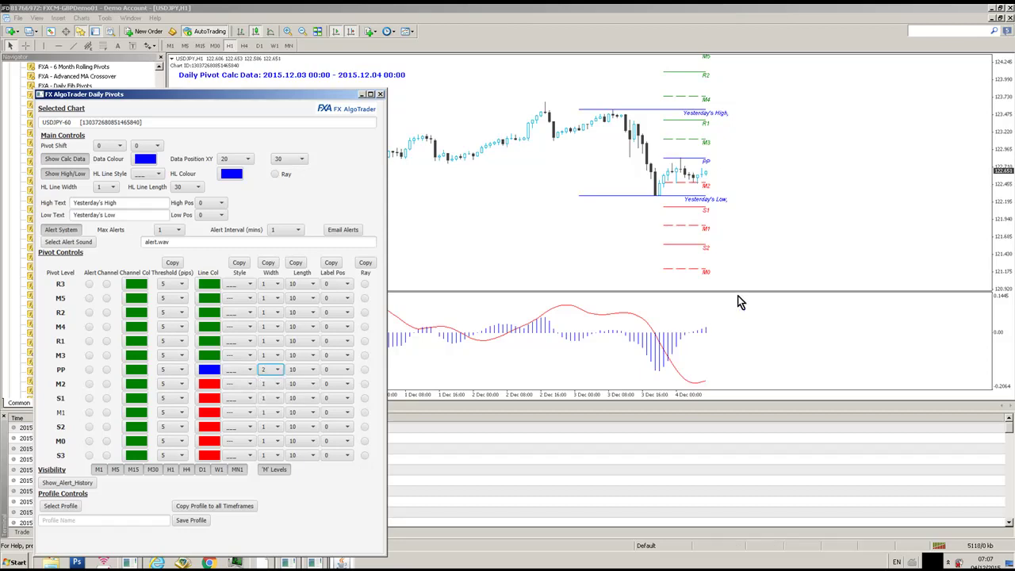
click(306, 372)
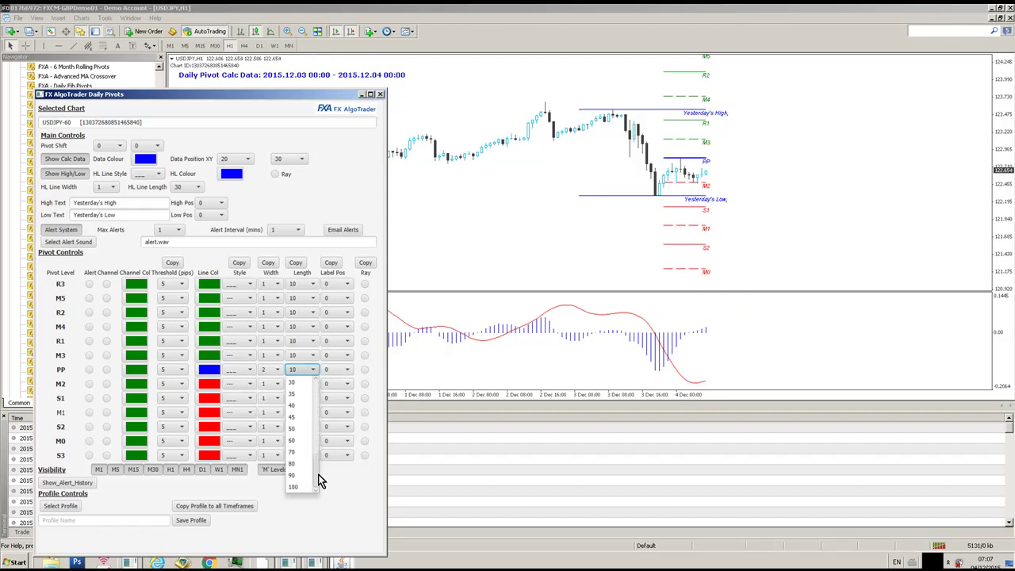
click(294, 486)
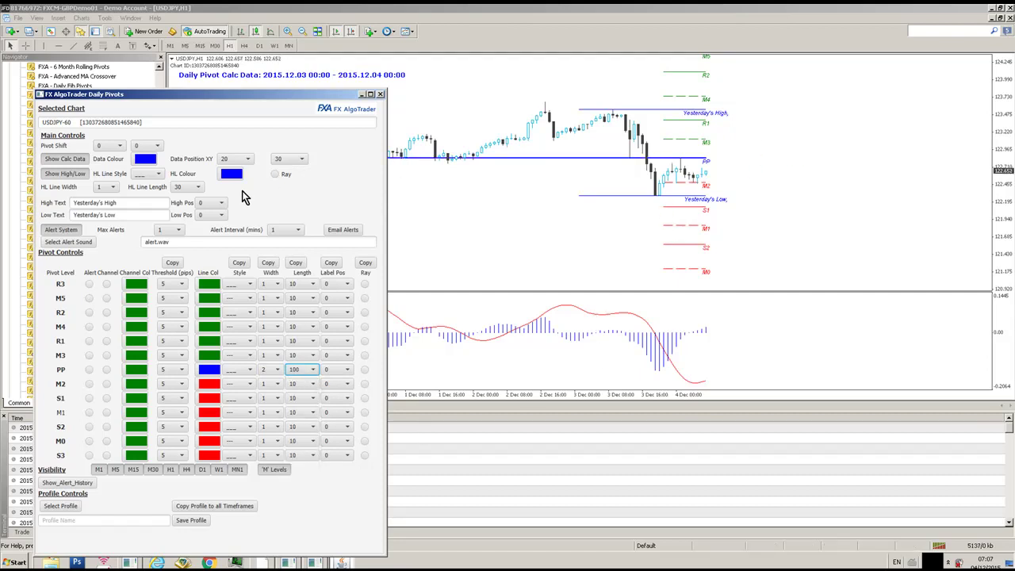
click(364, 370)
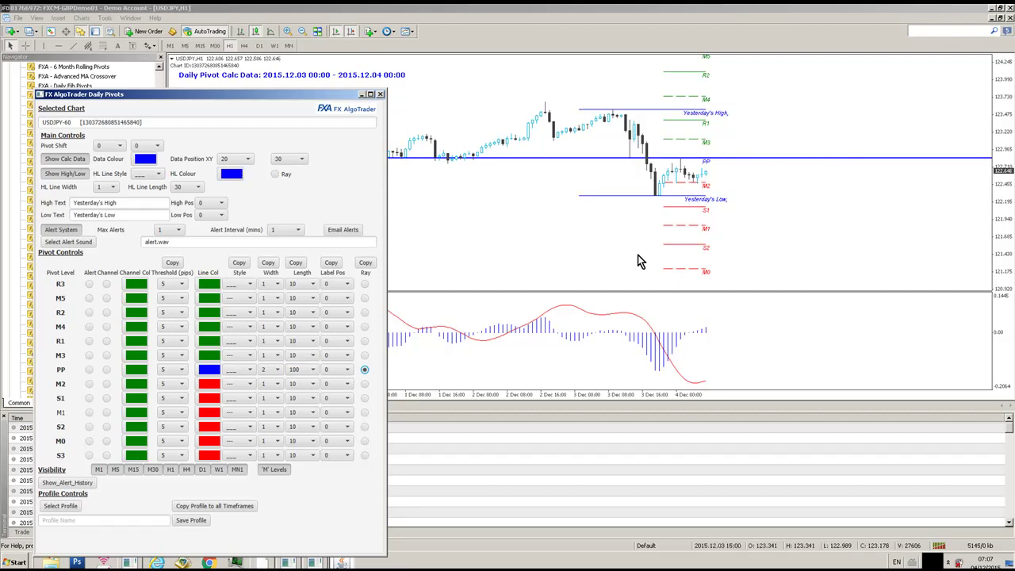
Switch the USDJPY chart back to M5 and close the alert history
click(184, 48)
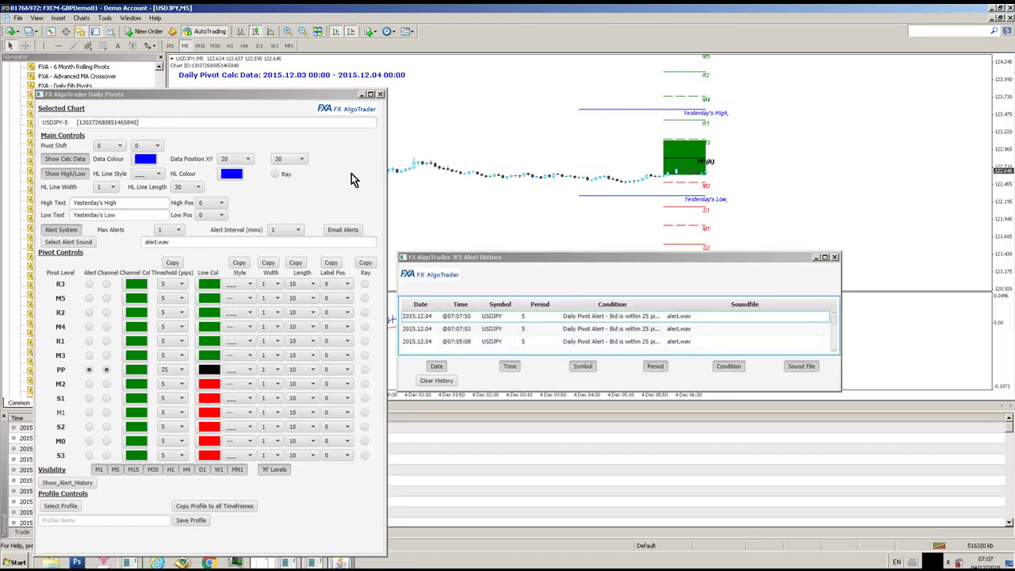
click(834, 258)
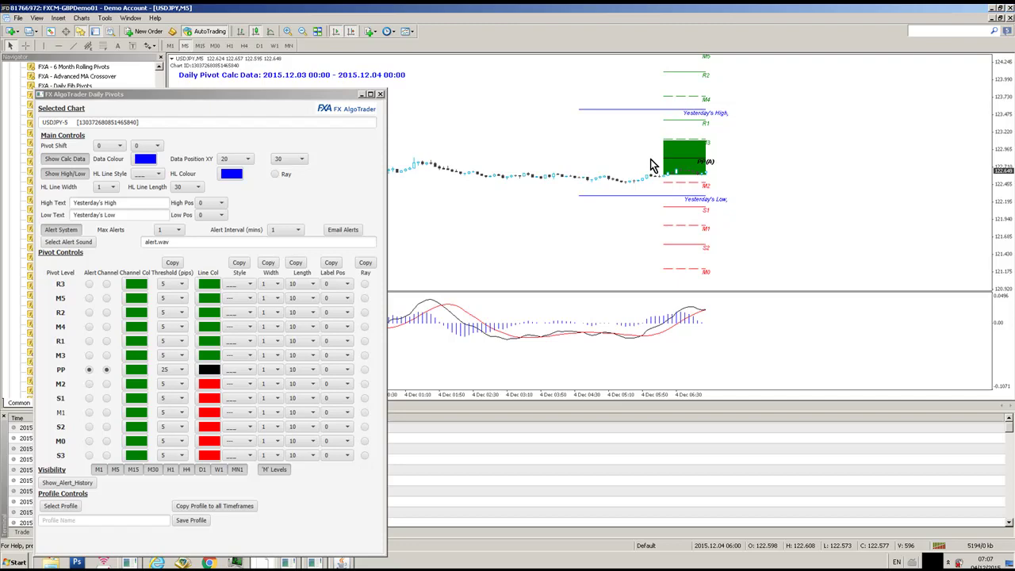
Close the Daily Pivots controls, switch the USDJPY chart to H1 and set its MACD Turbo histogram colour to olive
click(379, 94)
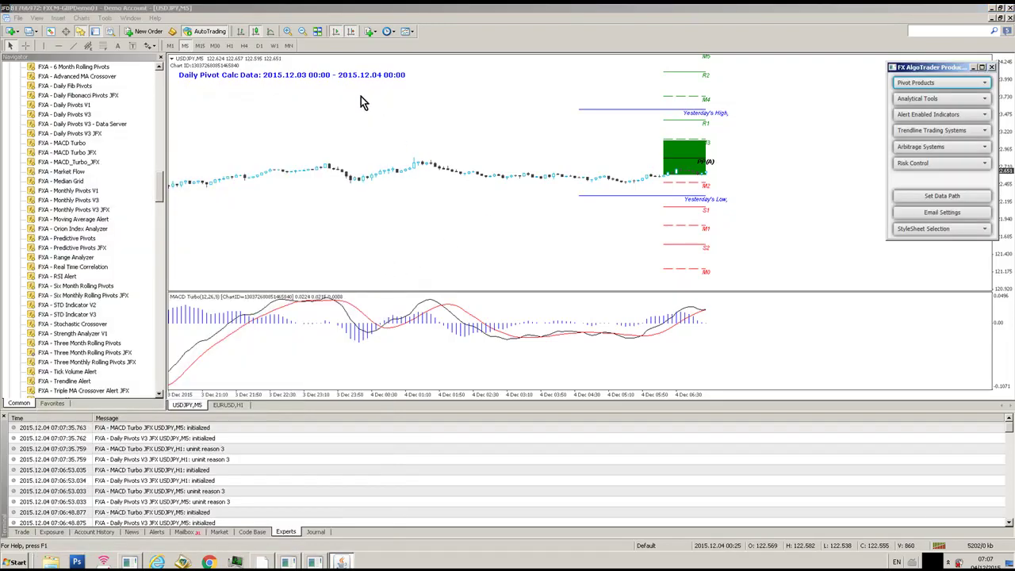
click(228, 46)
click(944, 84)
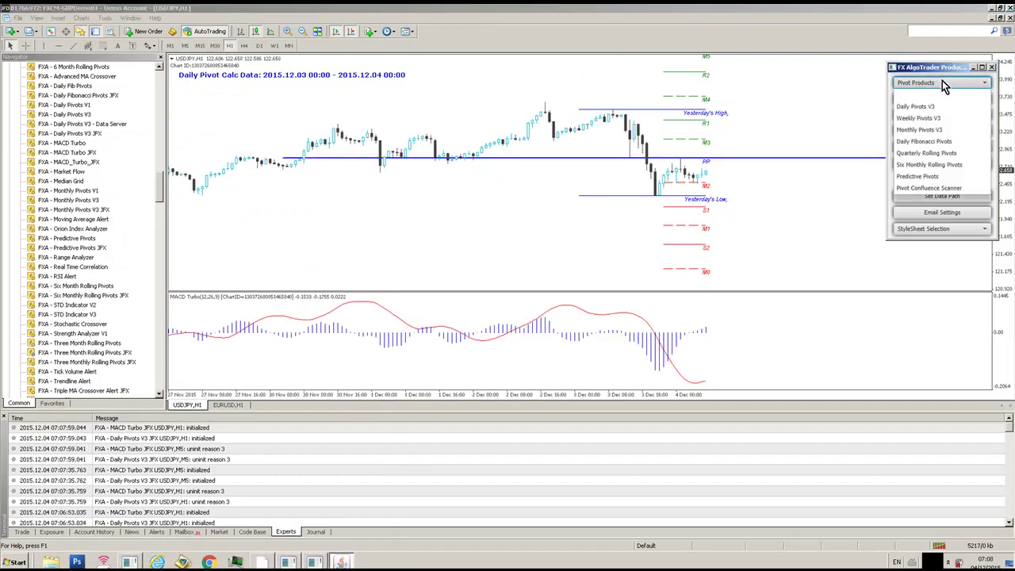
click(921, 97)
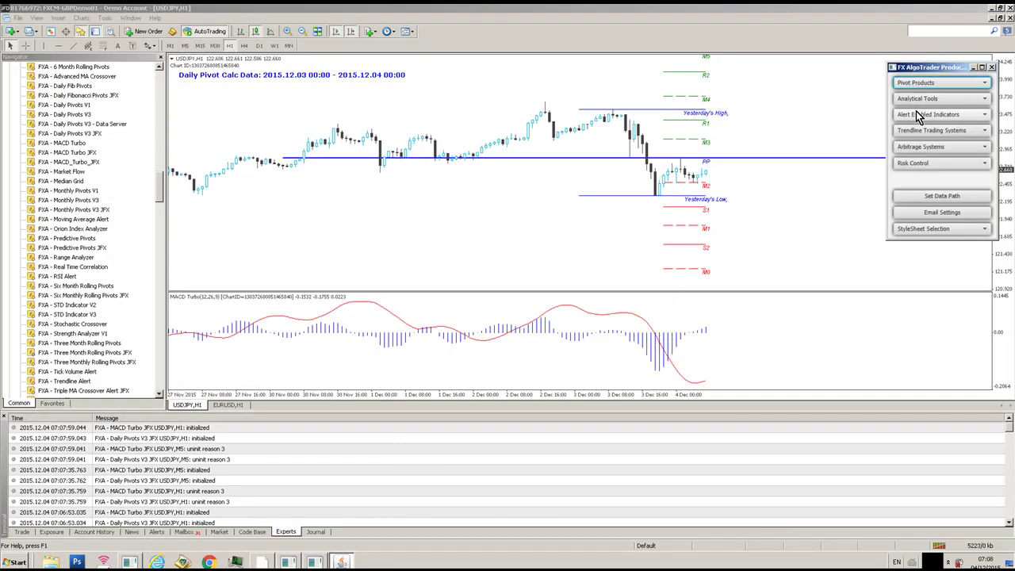
click(918, 141)
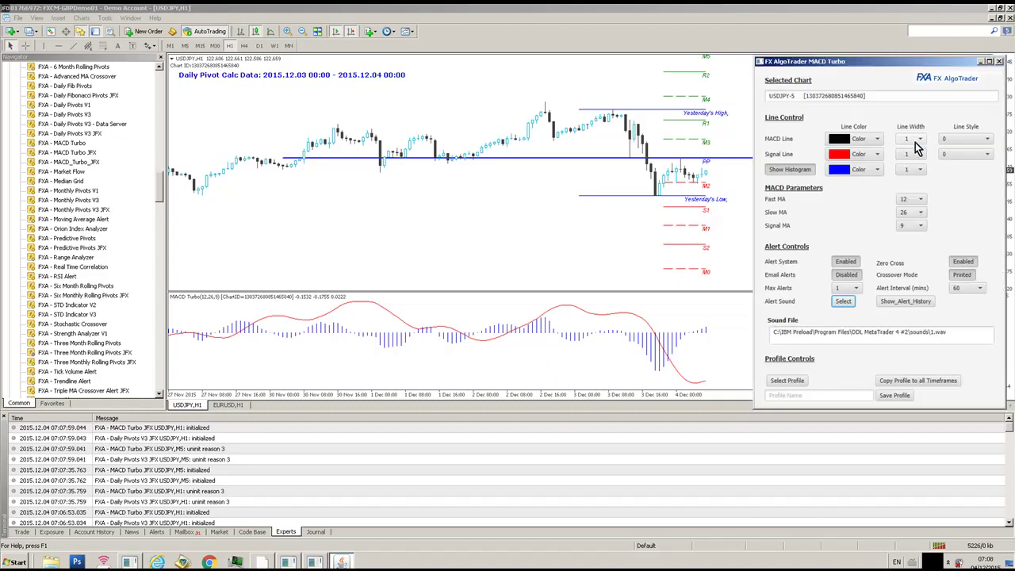
click(864, 172)
click(852, 230)
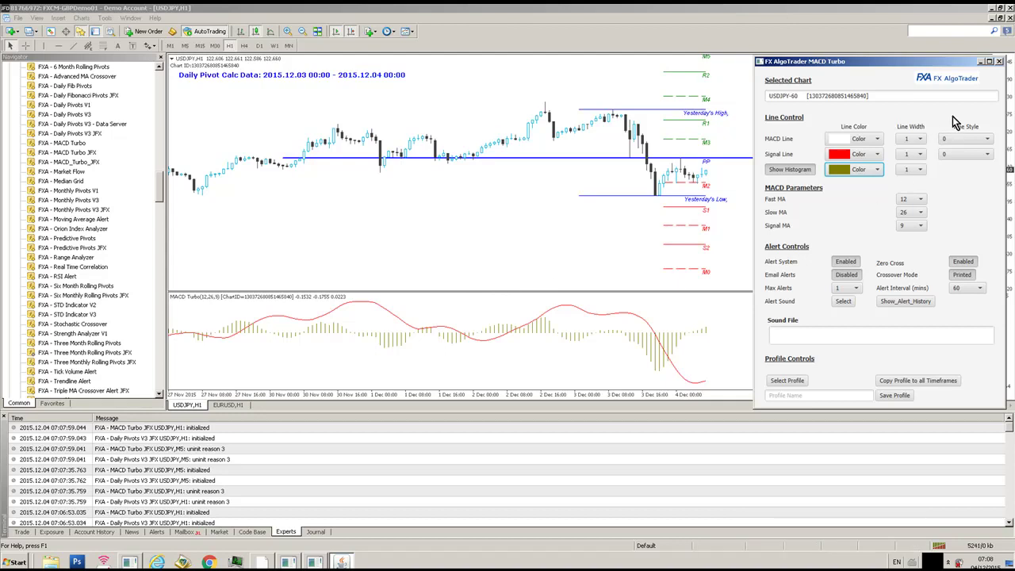
click(999, 62)
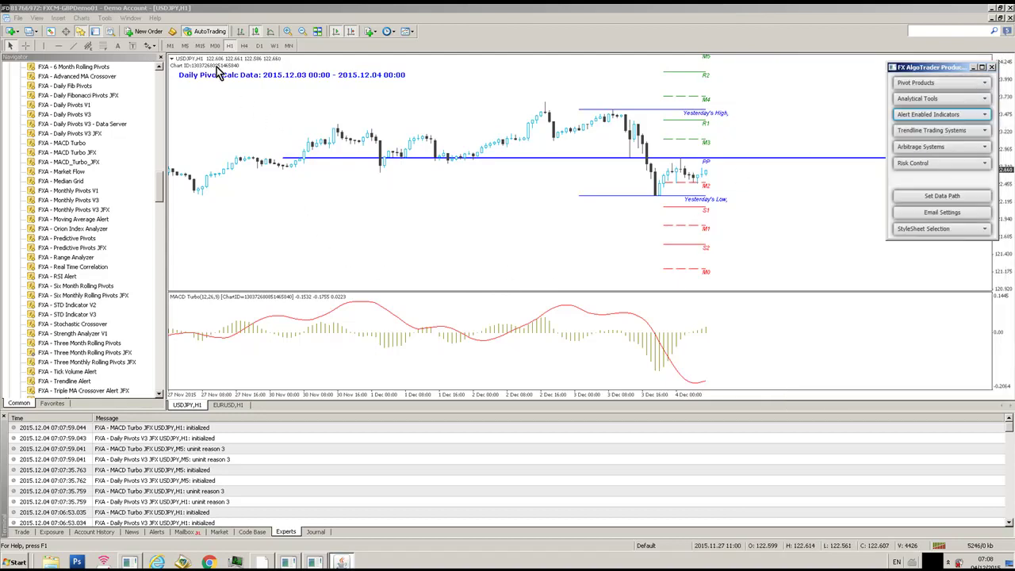
Compare the USDJPY indicator styling on M5 and H1, dismissing the alert history windows, and leave the chart on H1
click(185, 46)
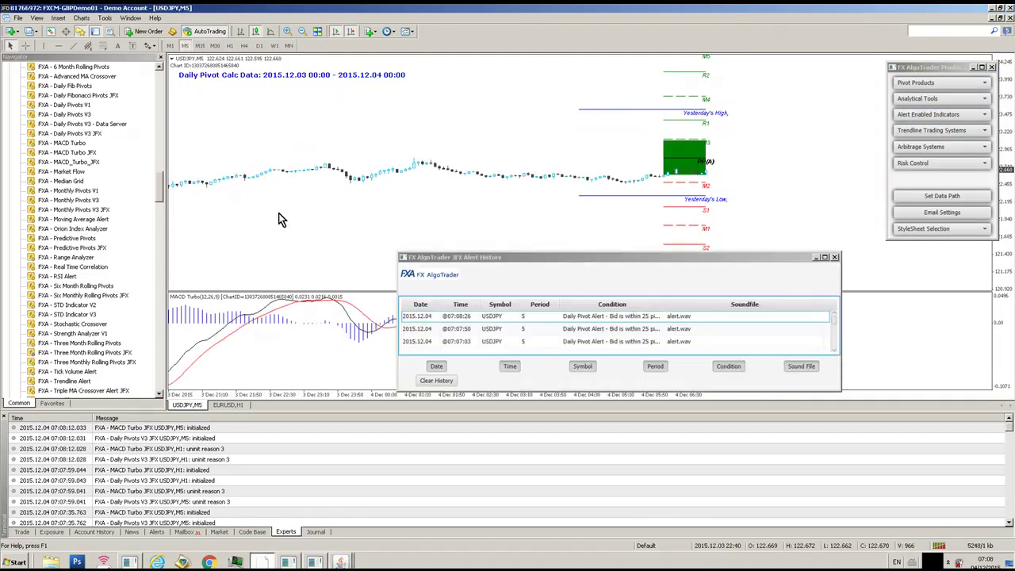
click(834, 257)
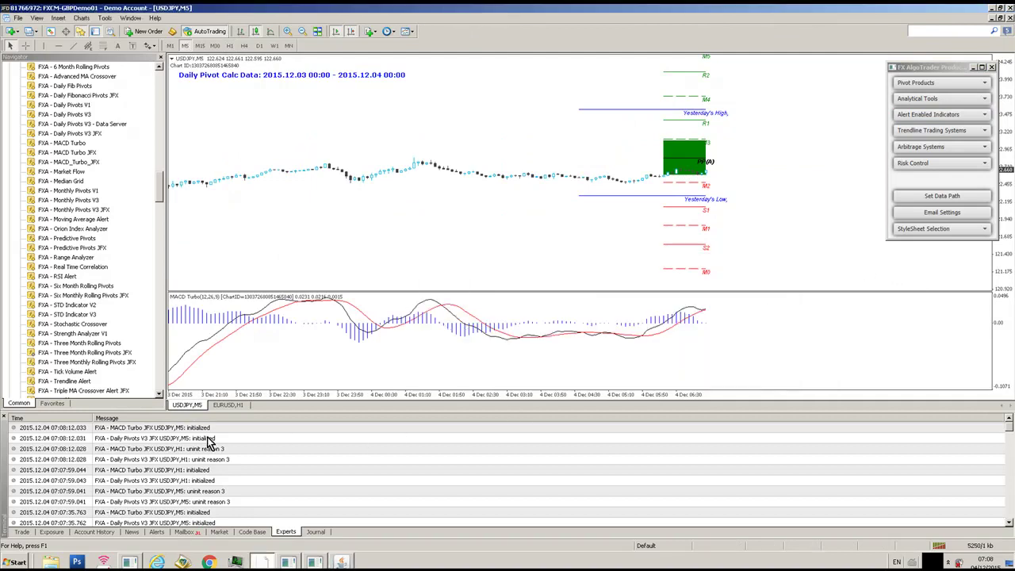
click(230, 46)
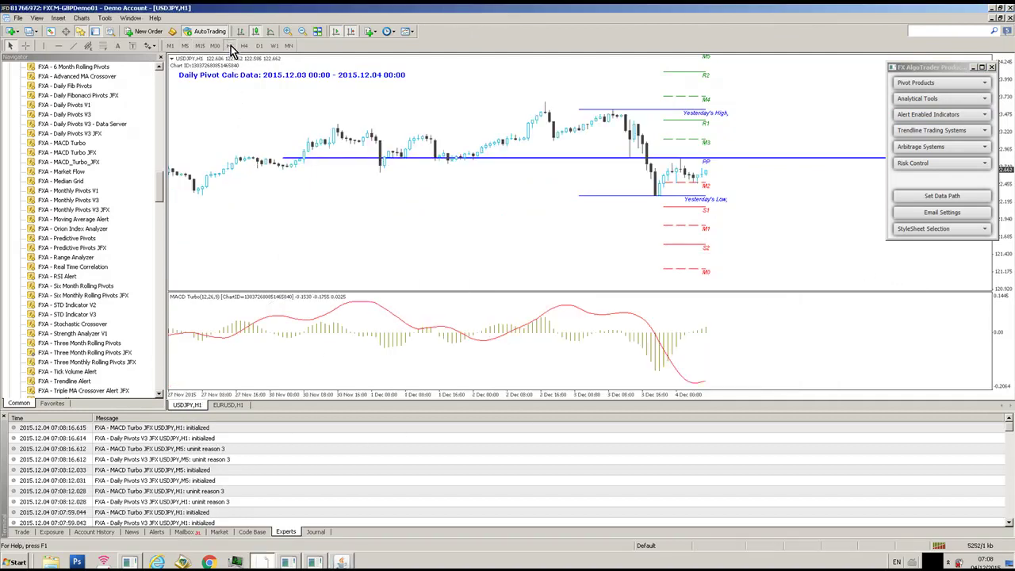
click(186, 46)
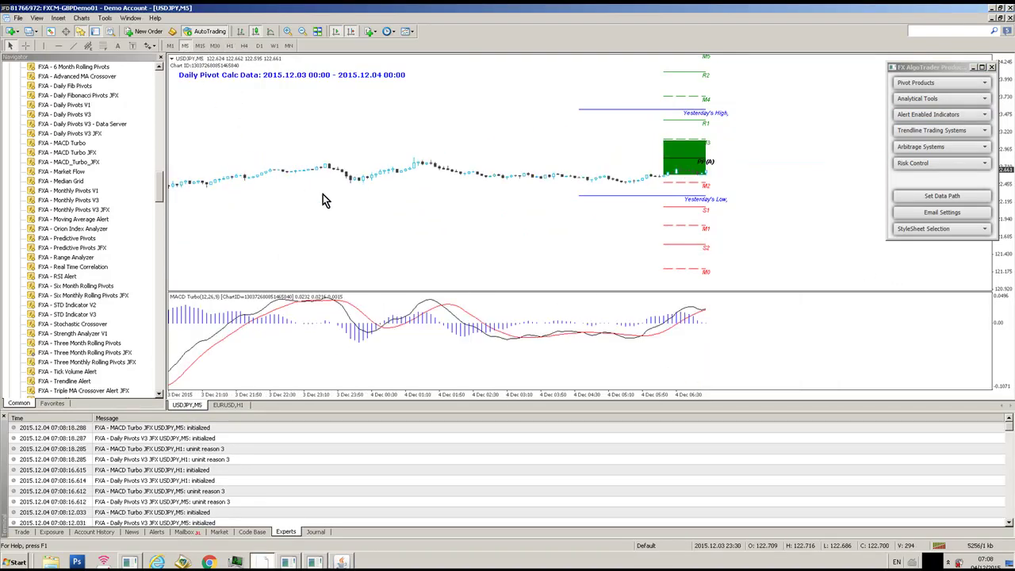
click(230, 46)
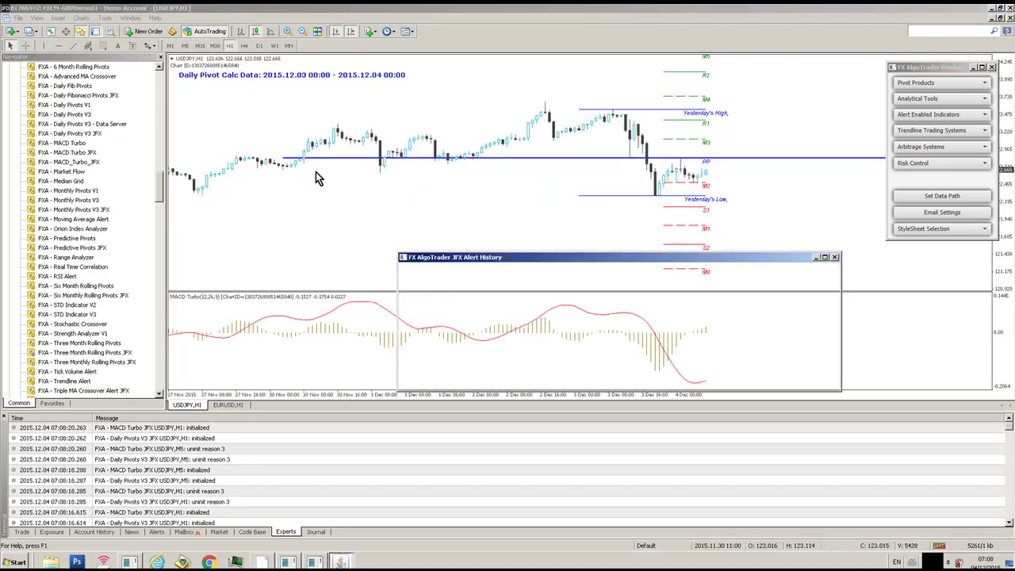
click(403, 228)
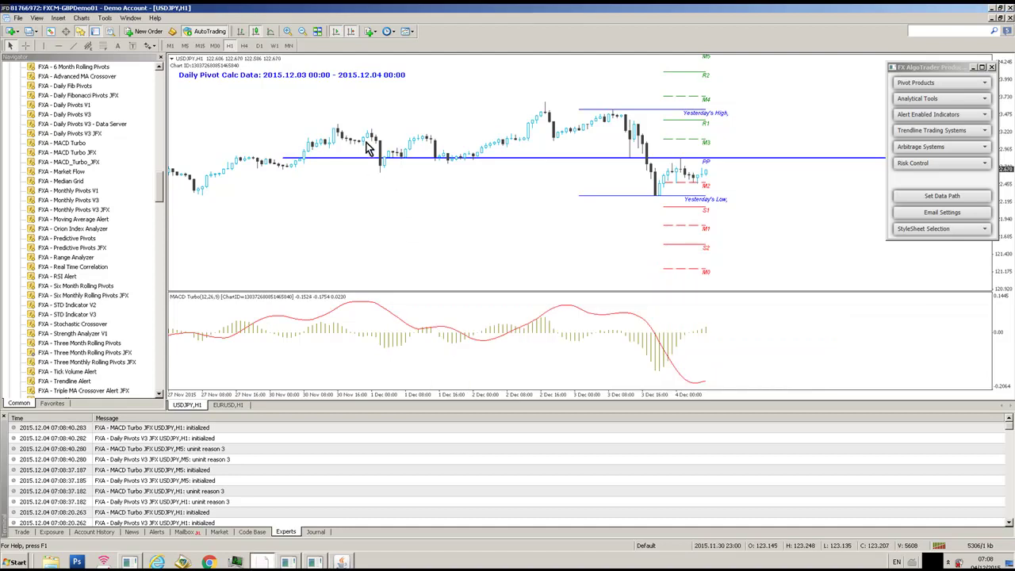
Save the USDJPY H1 chart setup as a template named "macd piv"
click(81, 18)
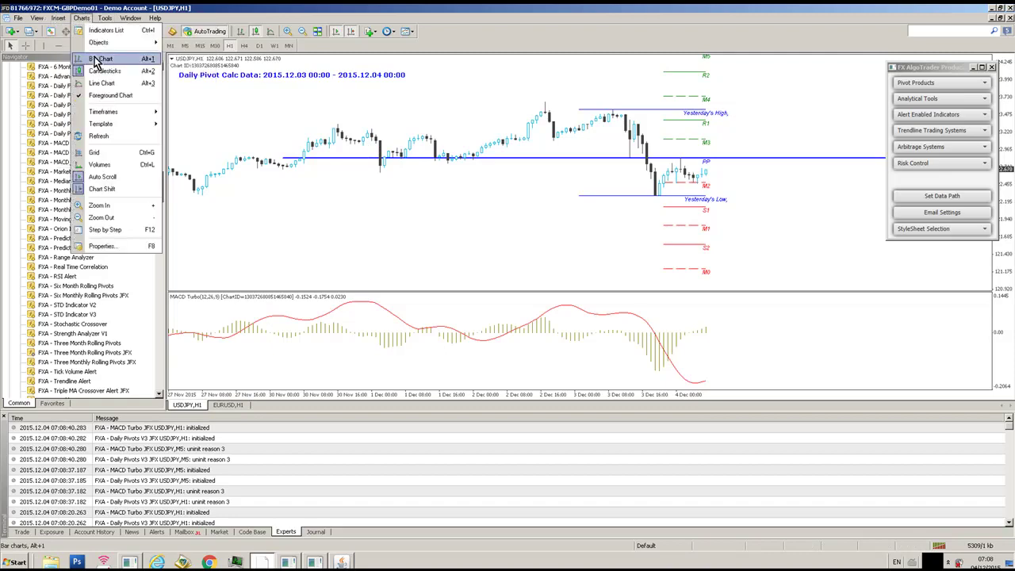
mouse_move(107, 126)
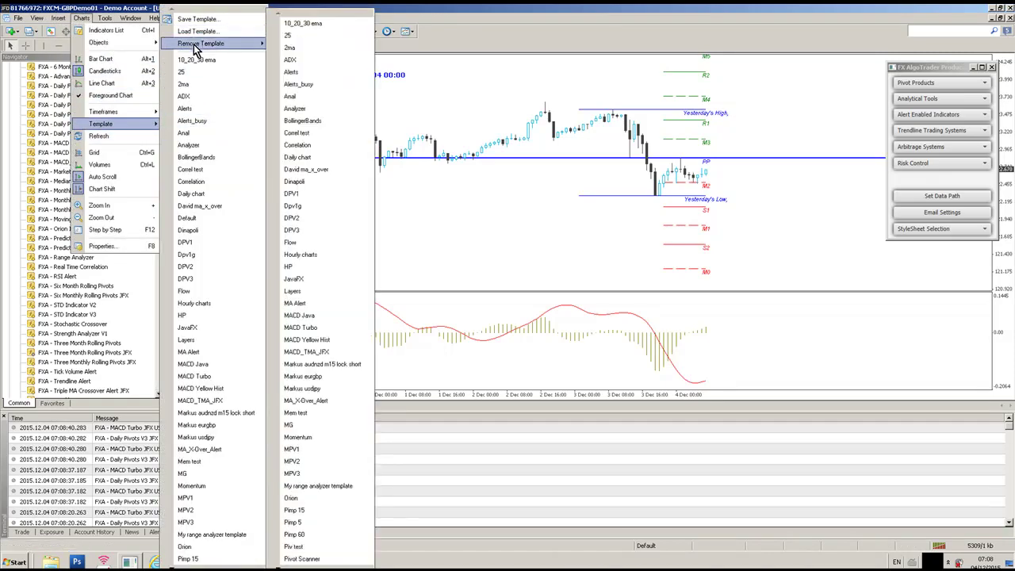
click(194, 19)
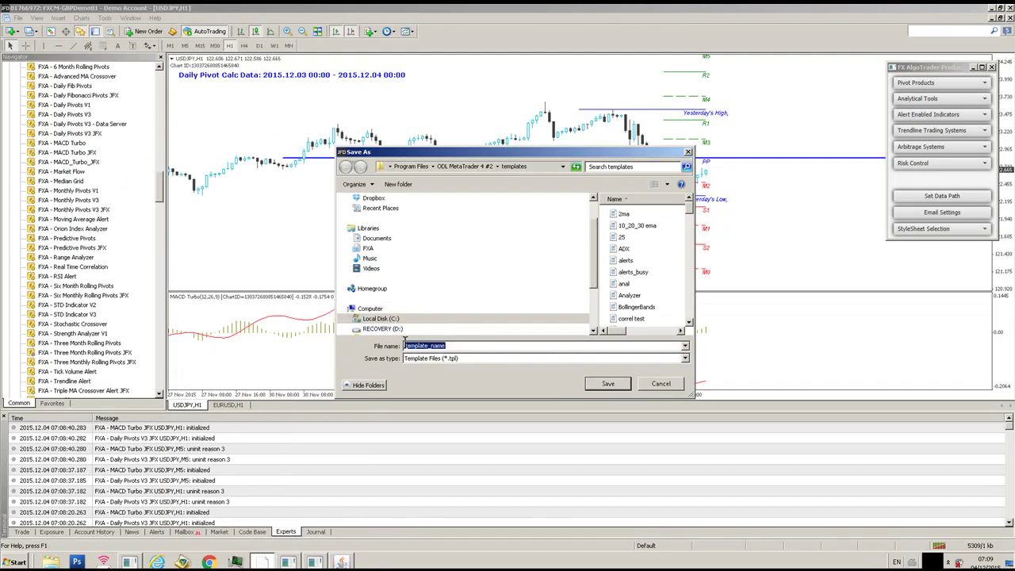
text(macd)
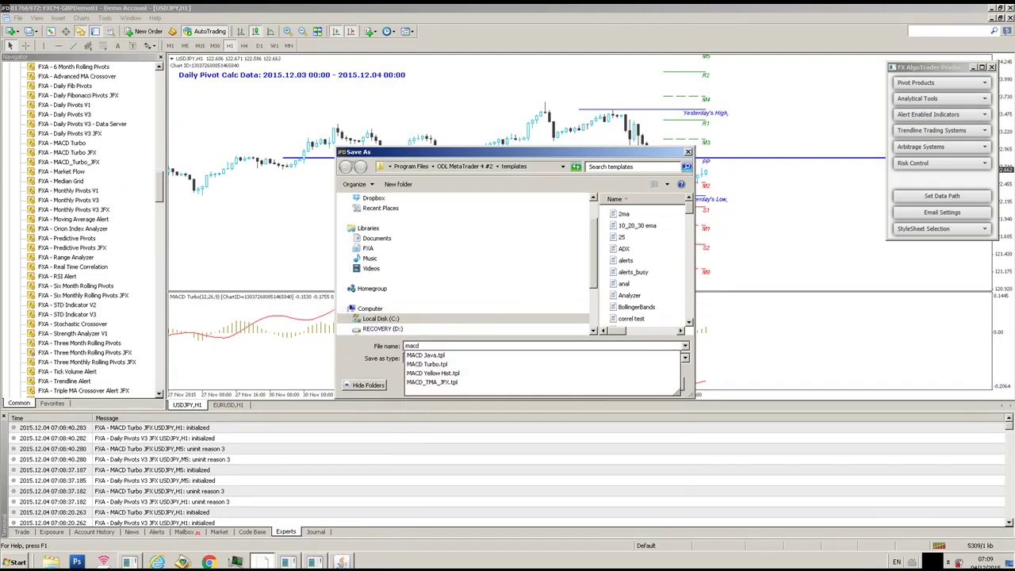
text( piv)
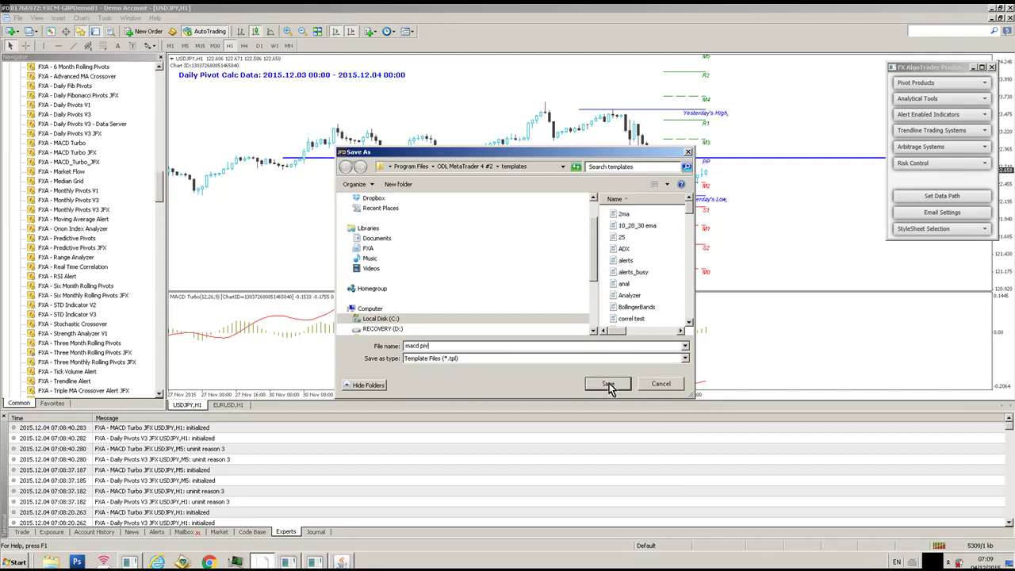
click(608, 383)
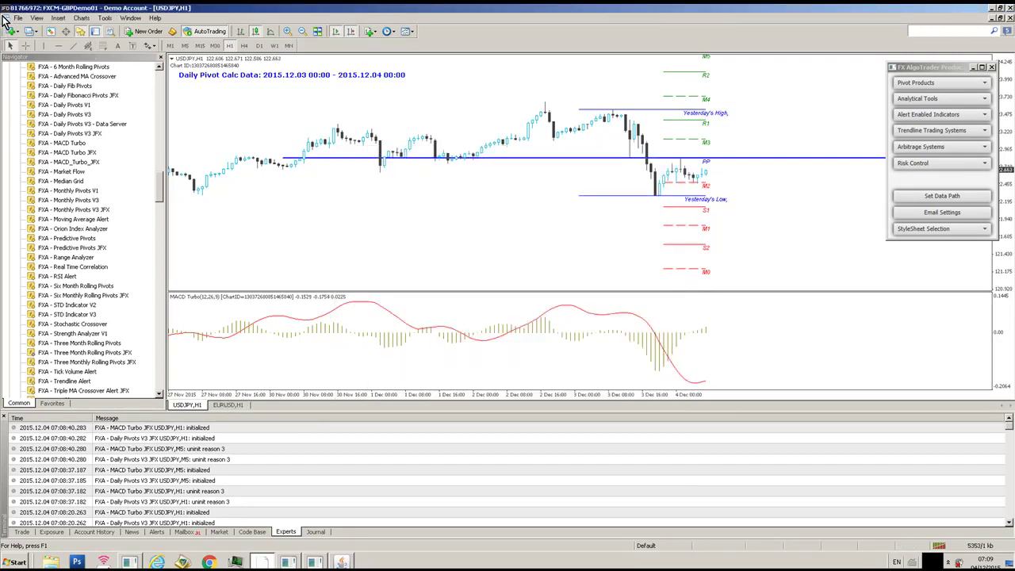
Open a new USDJPY chart
click(17, 17)
click(30, 25)
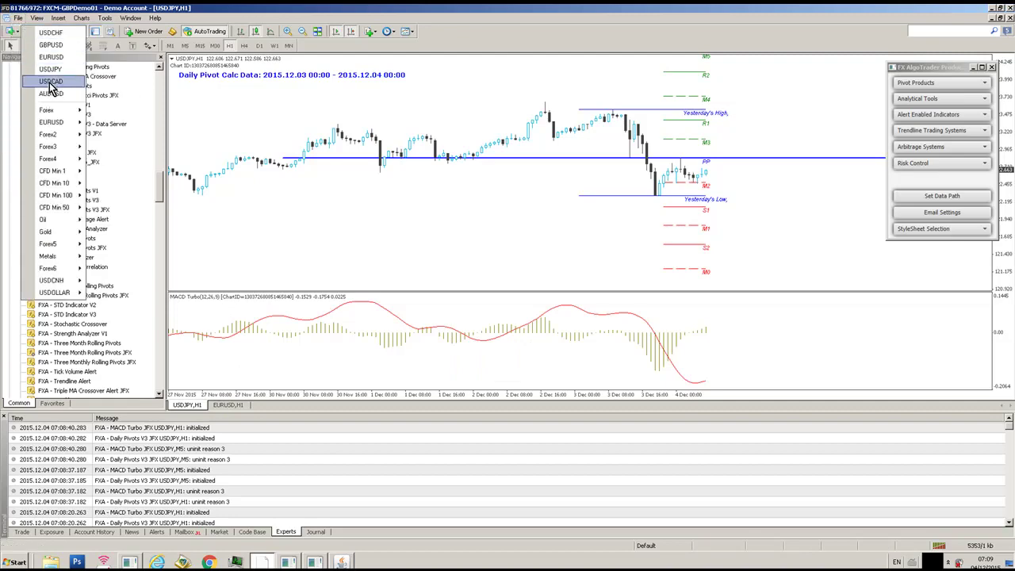
click(50, 70)
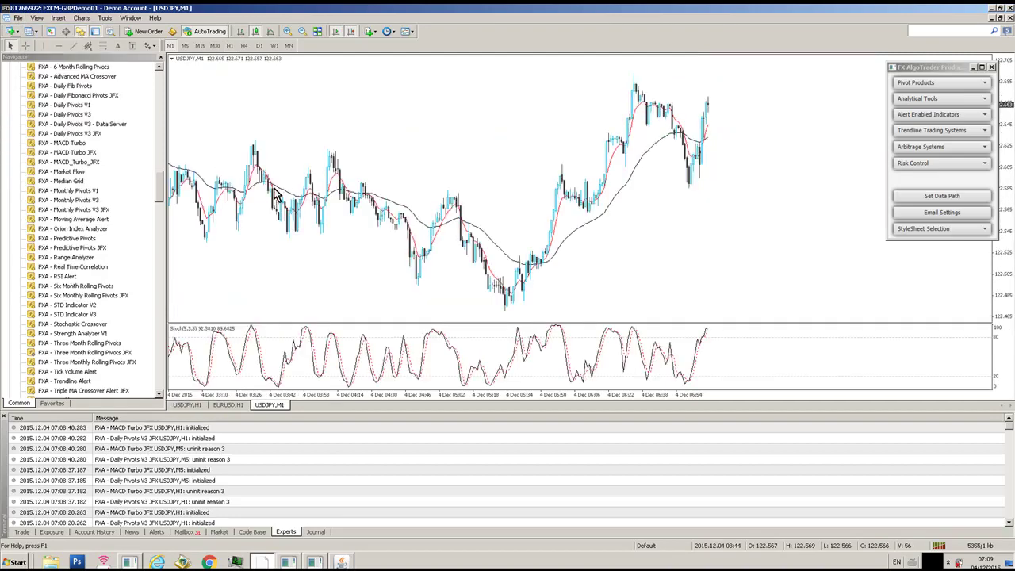
Load the "macd piv" template onto the new USDJPY chart and switch it to the H1 timeframe
click(82, 17)
mouse_move(152, 129)
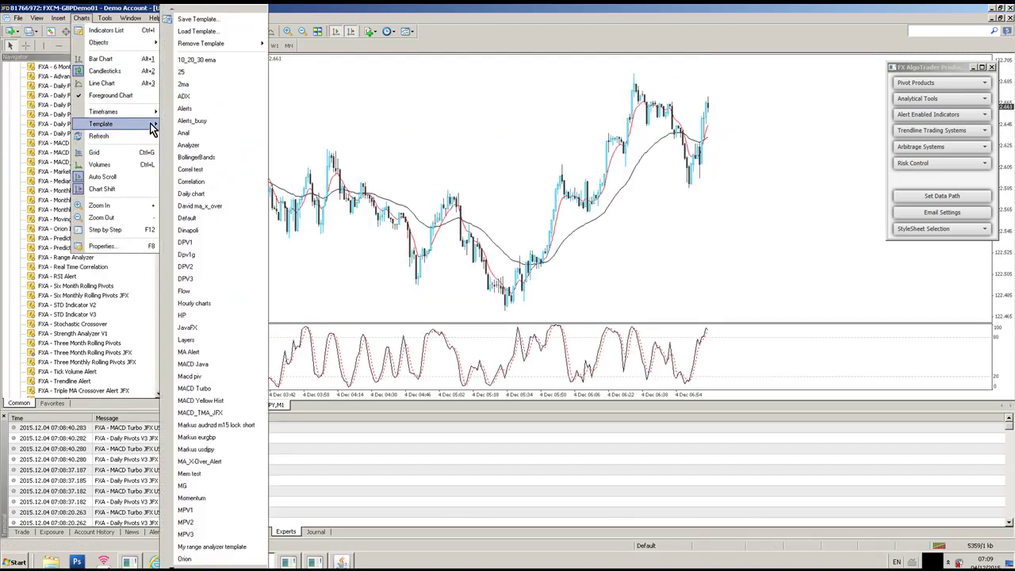
click(197, 31)
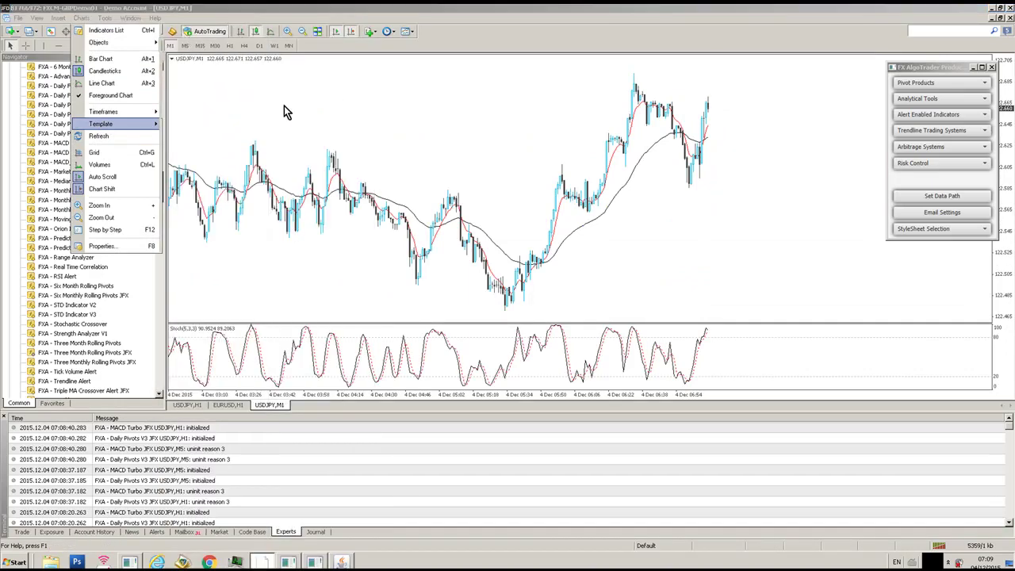
scroll(552, 321, down, 5)
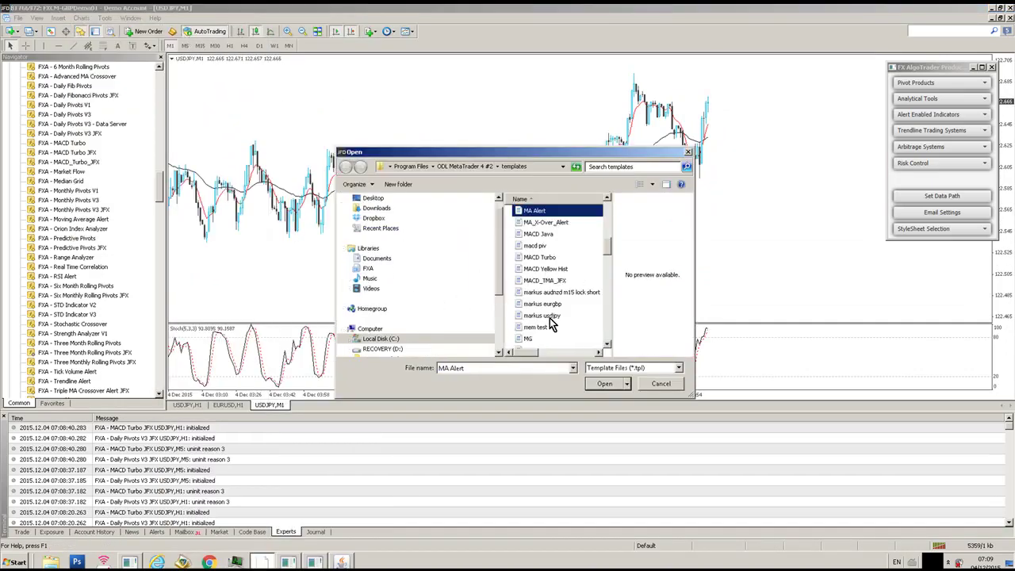
click(541, 248)
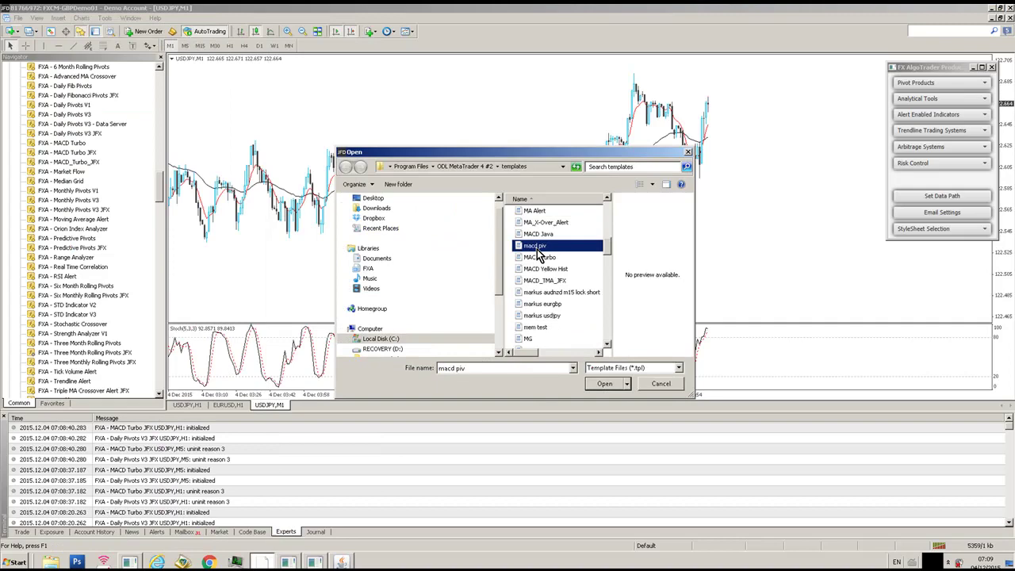
click(604, 384)
click(604, 383)
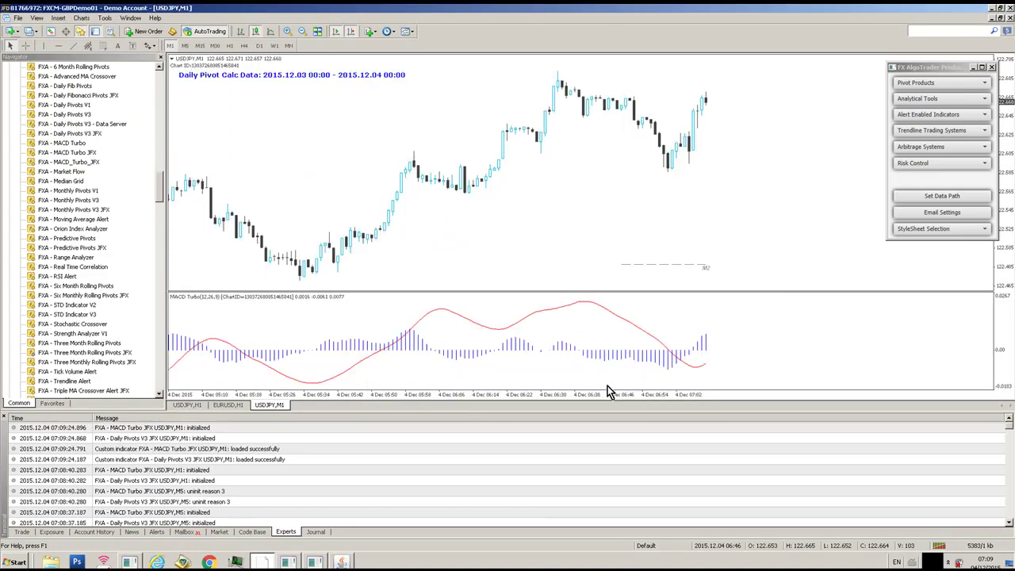
click(229, 45)
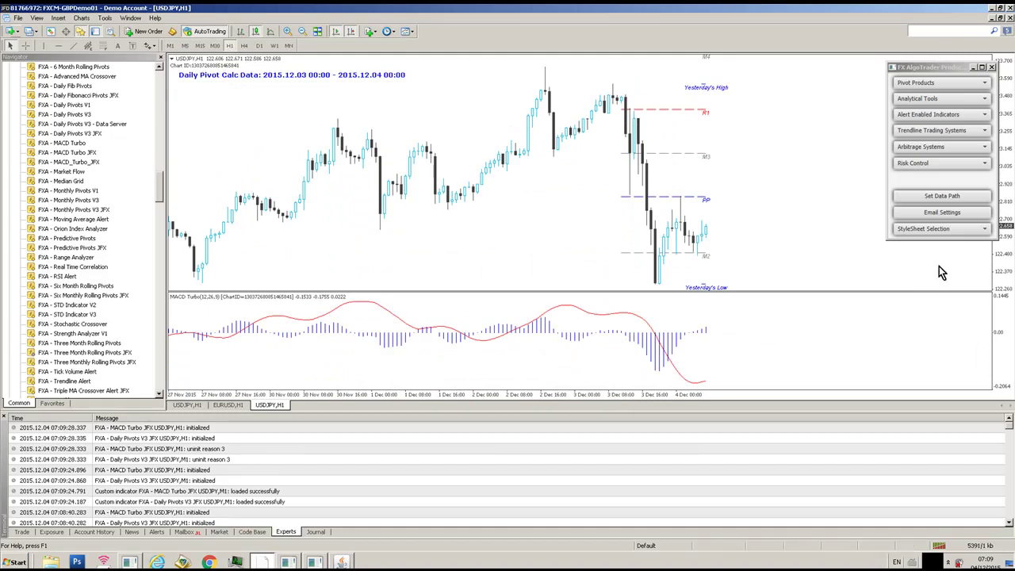
drag(932, 69, 920, 73)
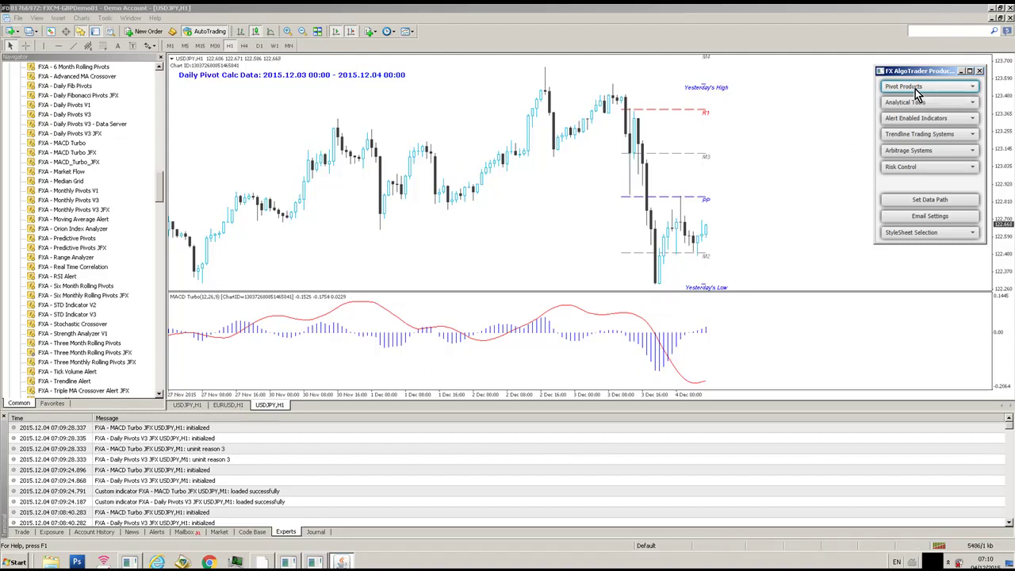
mouse_move(910, 71)
mouse_down()
mouse_move(893, 75)
mouse_move(900, 60)
mouse_move(179, 94)
mouse_move(67, 36)
mouse_move(41, 36)
mouse_move(854, 47)
mouse_move(908, 68)
mouse_move(918, 55)
mouse_up()
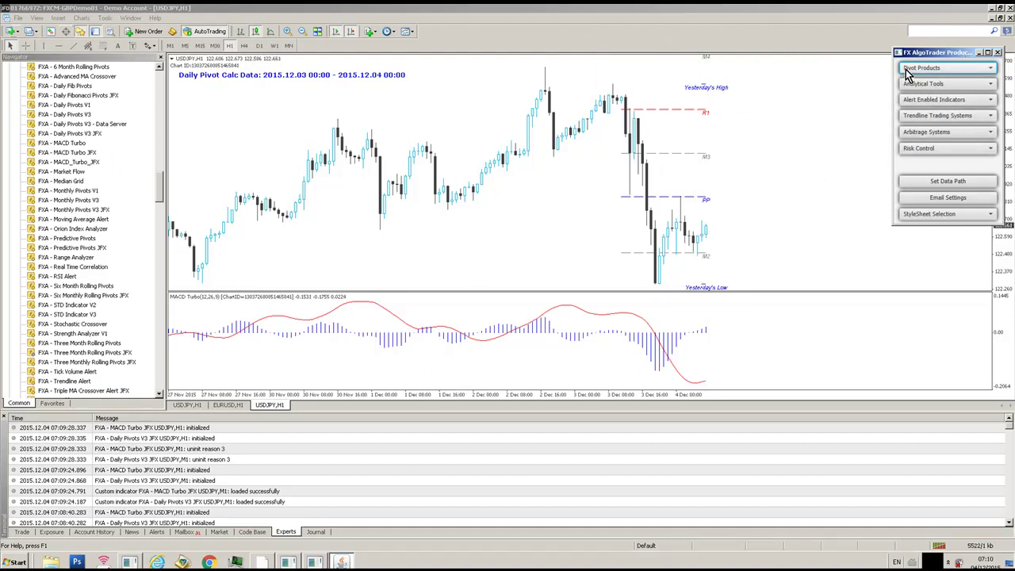
drag(929, 52, 926, 23)
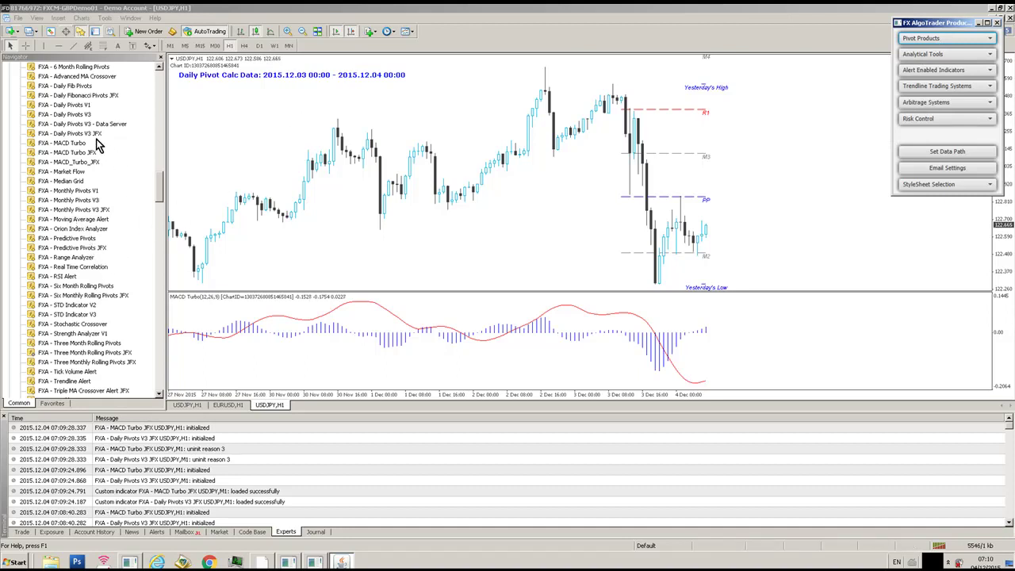
Add the FXA - Triple MA Crossover Alert JFX indicator to the new USDJPY H1 chart
drag(158, 190, 158, 199)
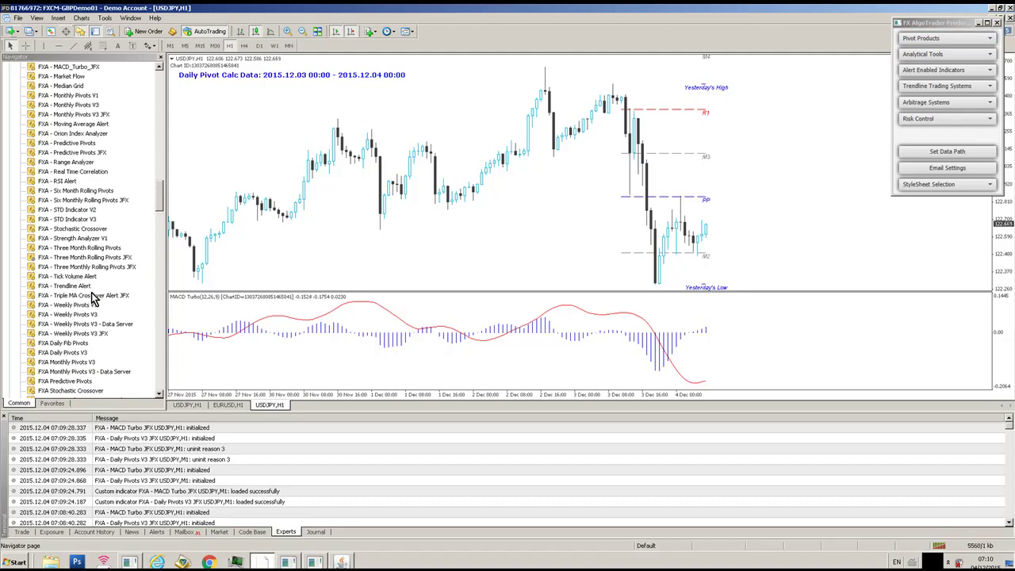
drag(95, 295, 454, 284)
click(466, 301)
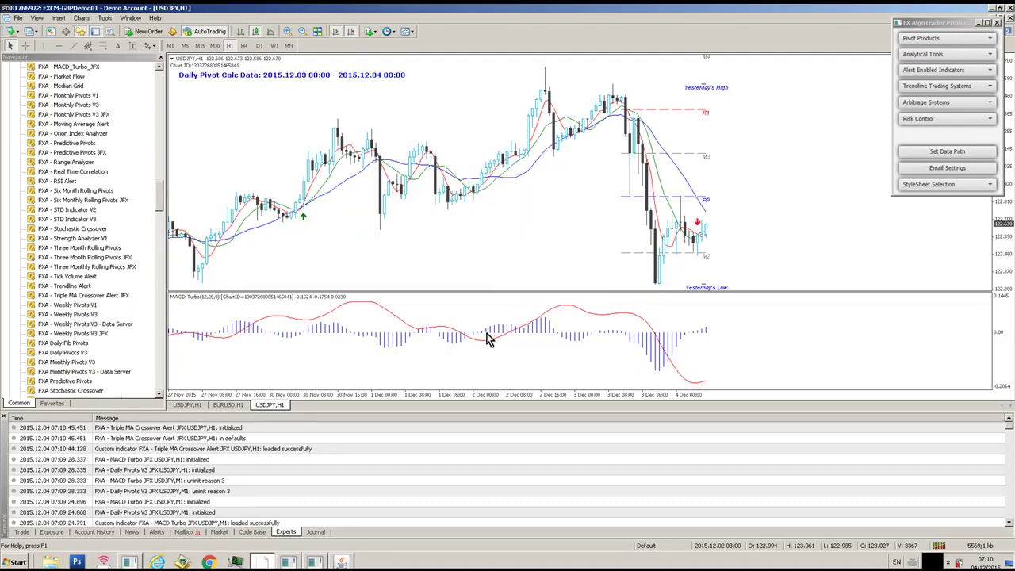
Open the Twin/Triple MA Crossover controls for the USDJPY H1 chart and set the MA 3 period to 100
click(917, 38)
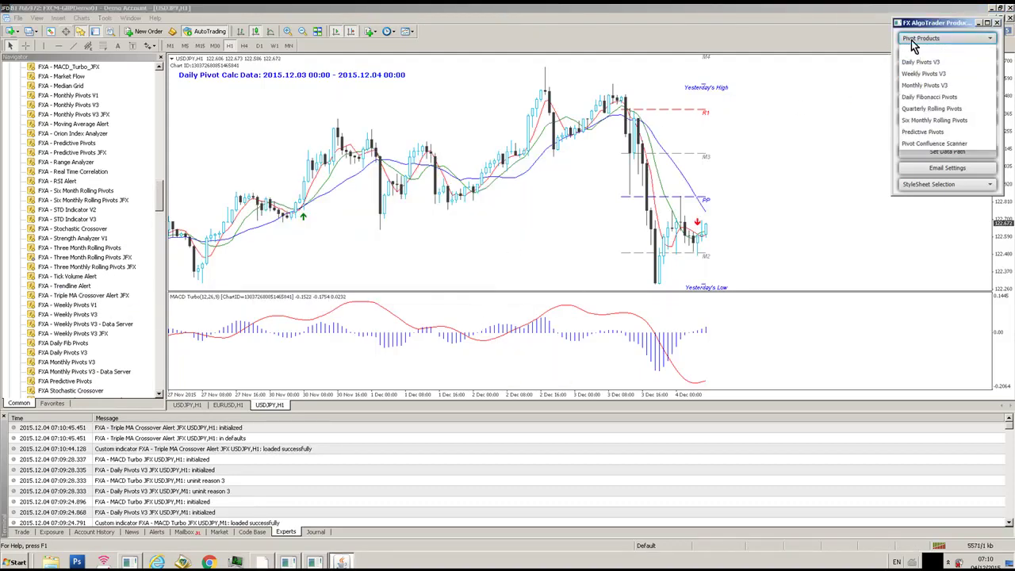
click(912, 72)
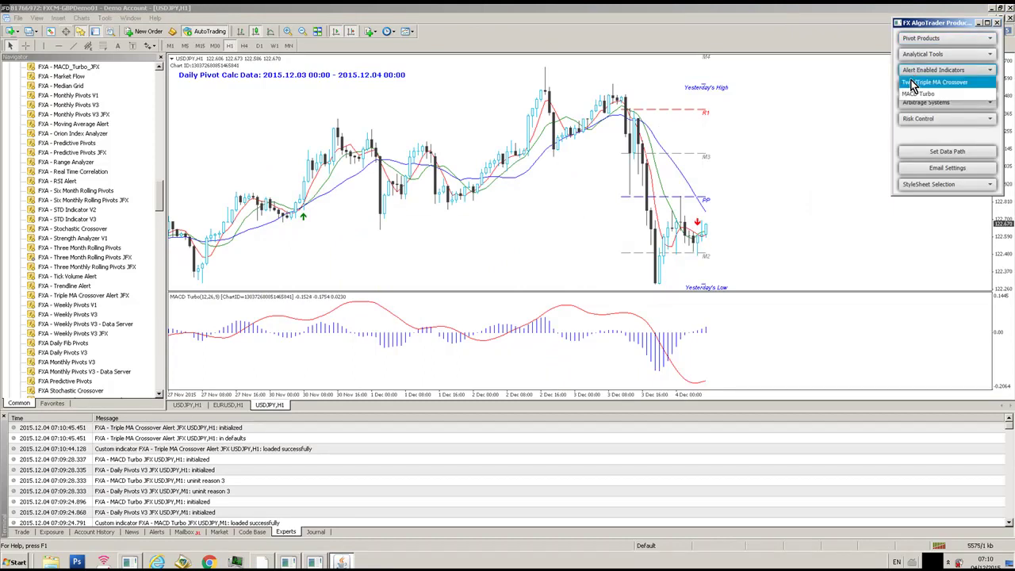
click(911, 82)
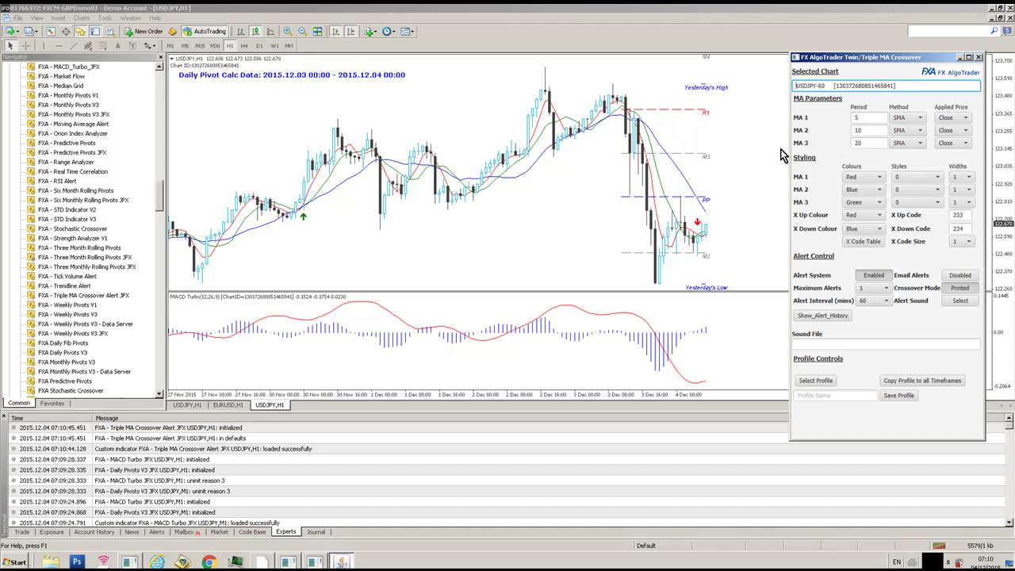
double_click(868, 144)
text(100)
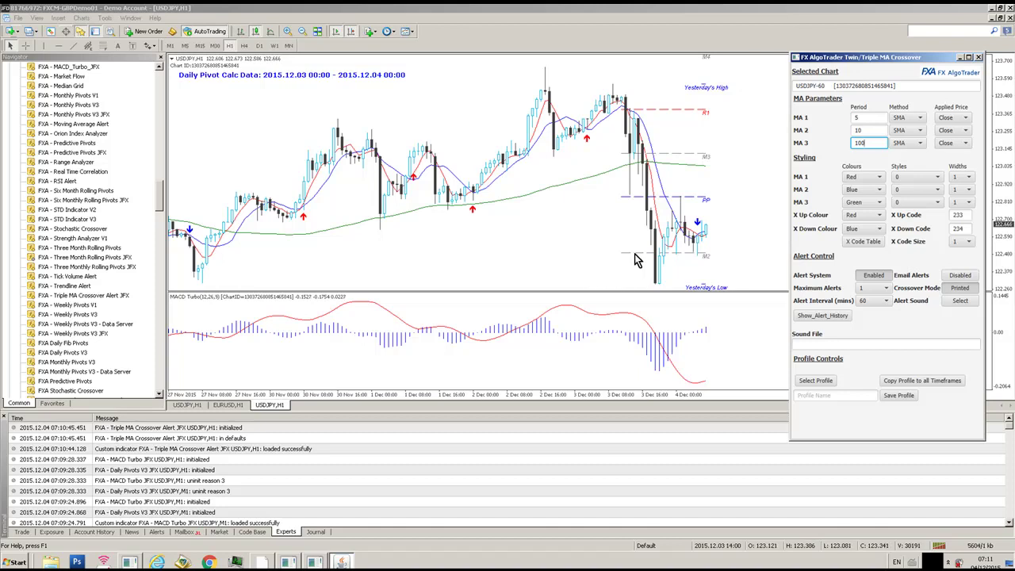
Close the Twin/Triple MA Crossover controls and open the Daily Pivots V3 controls for the USDJPY H1 chart
click(978, 57)
click(922, 40)
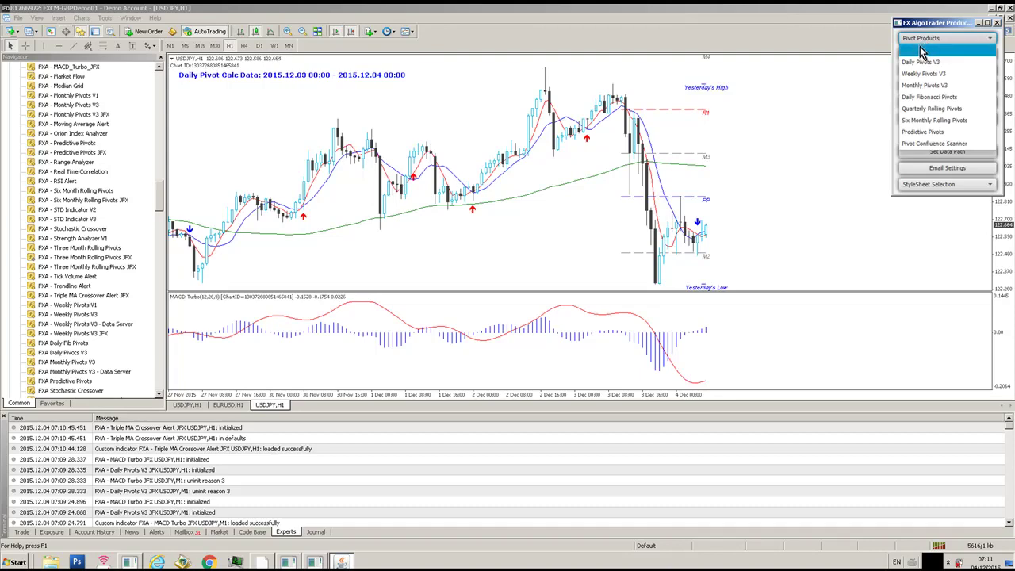
click(921, 62)
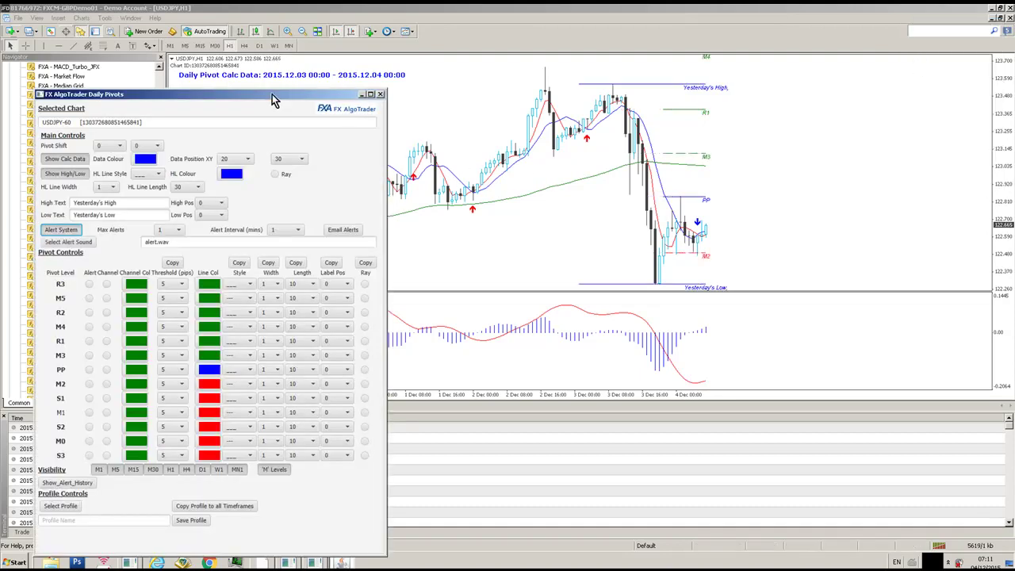
drag(272, 94, 265, 42)
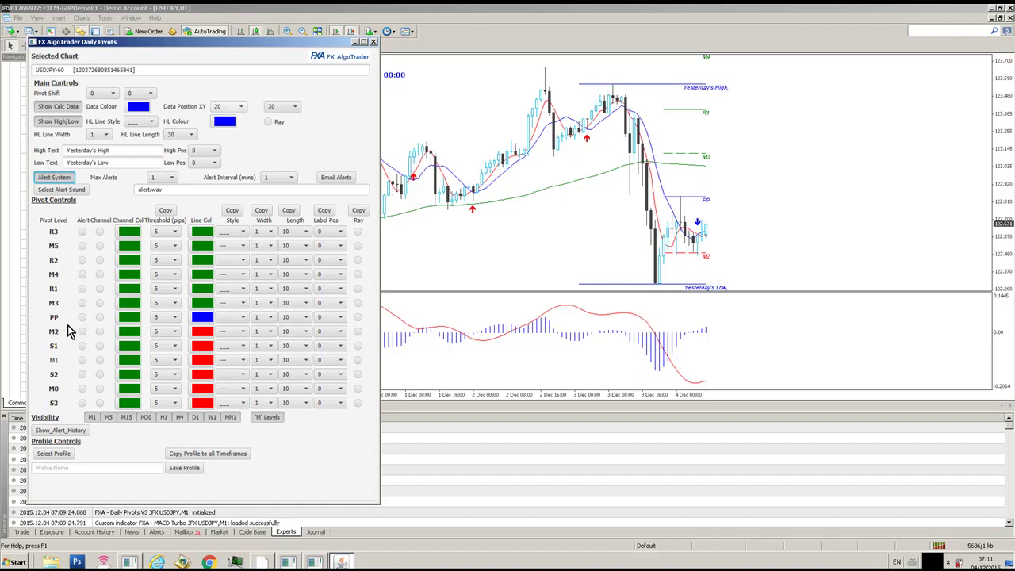
Review the recorded alerts in the alert history opened from the Daily Pivots controls, and close the history
click(64, 428)
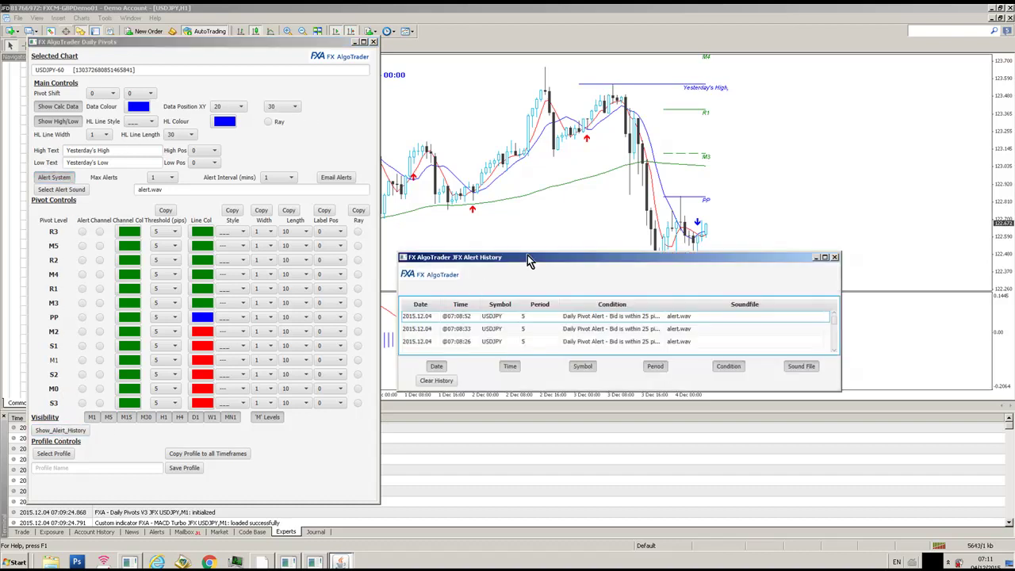
drag(528, 254, 528, 230)
click(831, 221)
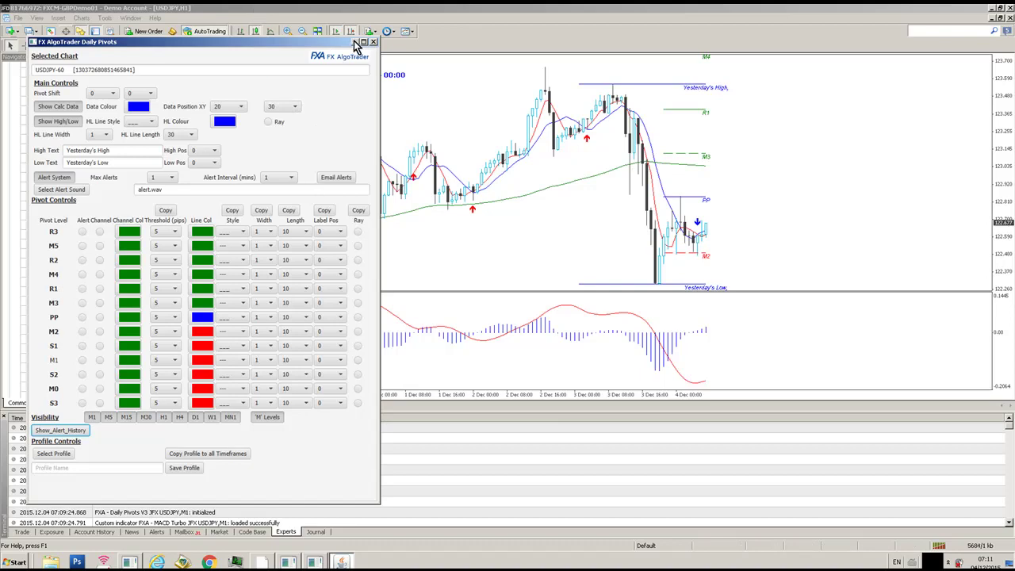
Toggle email alerts for the daily pivots and close the Daily Pivots controls
click(333, 179)
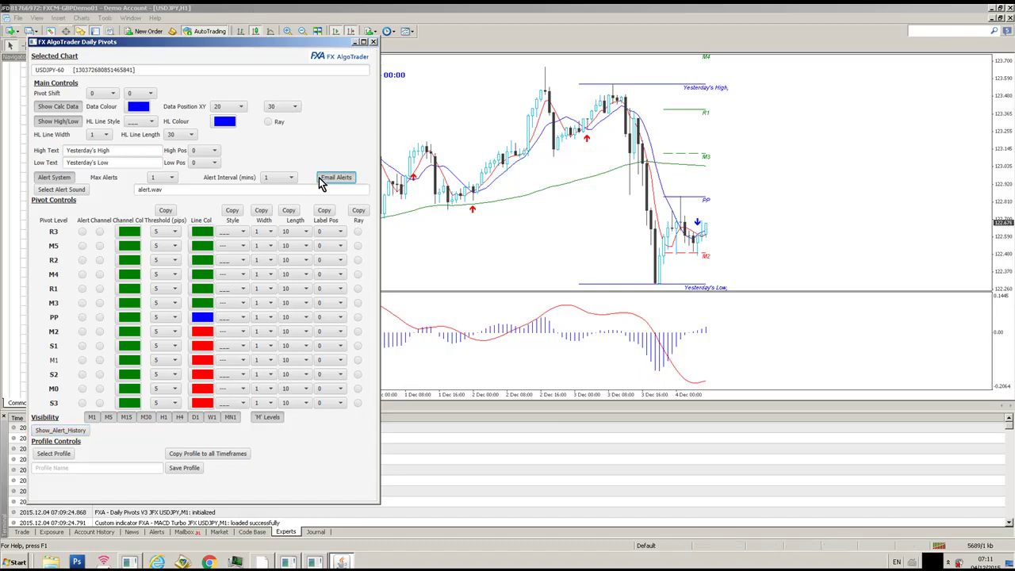
click(373, 41)
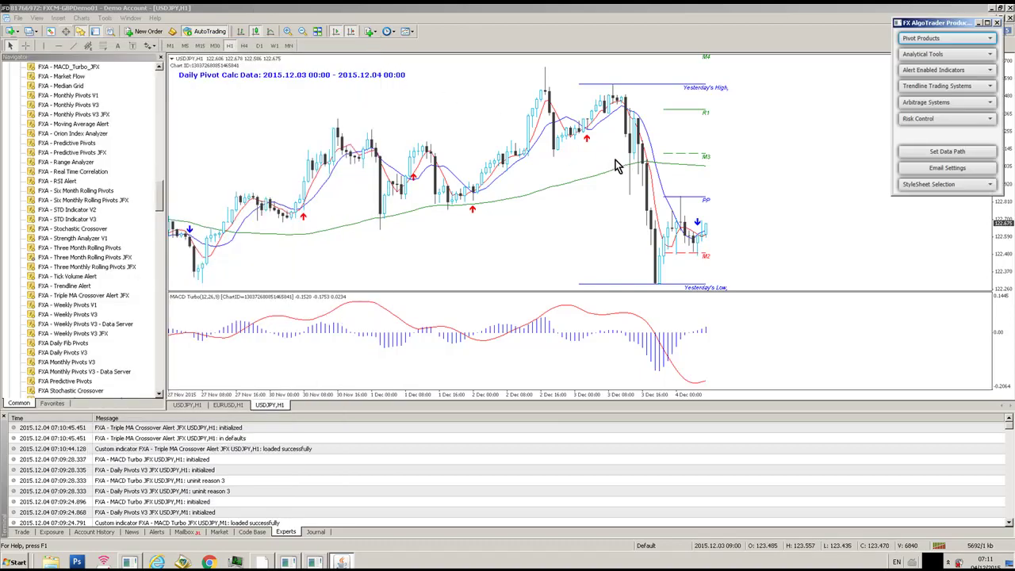
Examine which account fields the Yahoo mail settings require for email alert delivery, and close them without entering anything
click(931, 170)
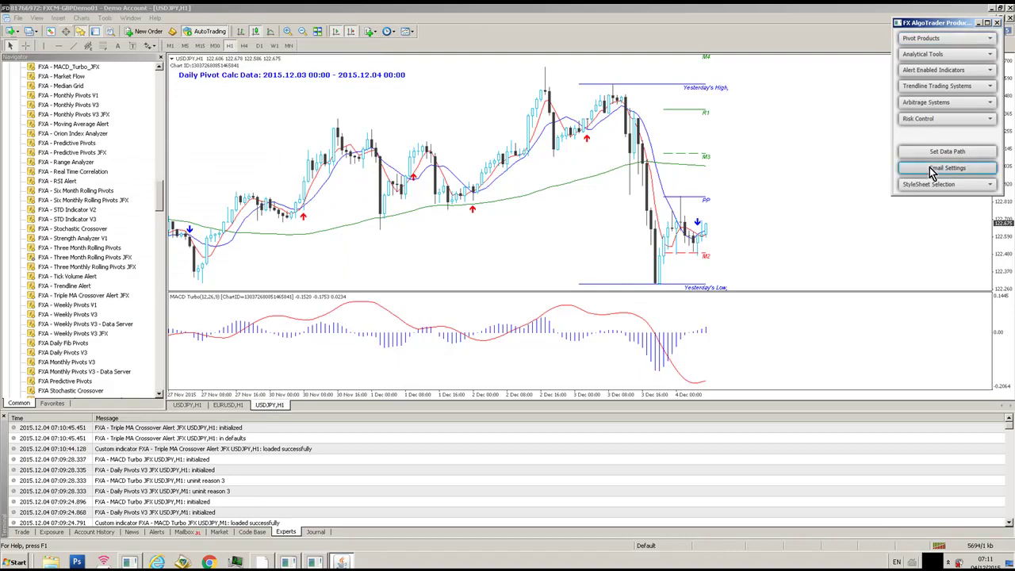
click(577, 238)
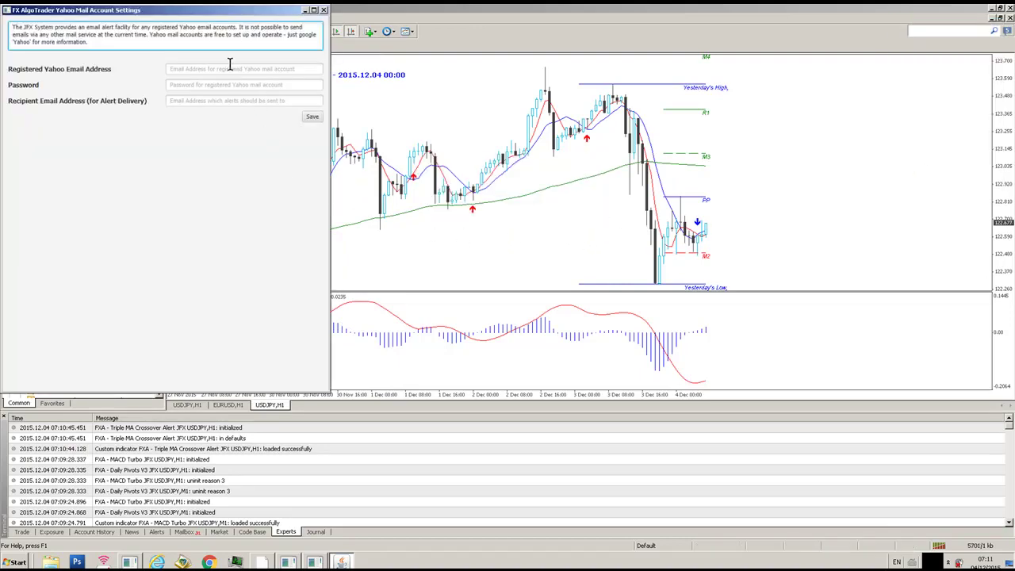
drag(188, 16, 296, 95)
drag(436, 474, 446, 221)
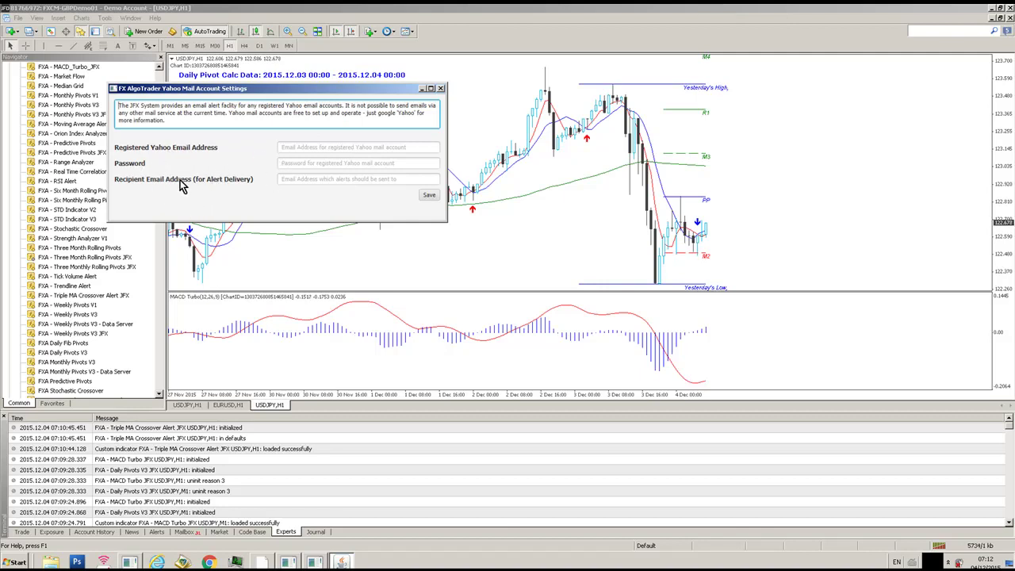
click(442, 89)
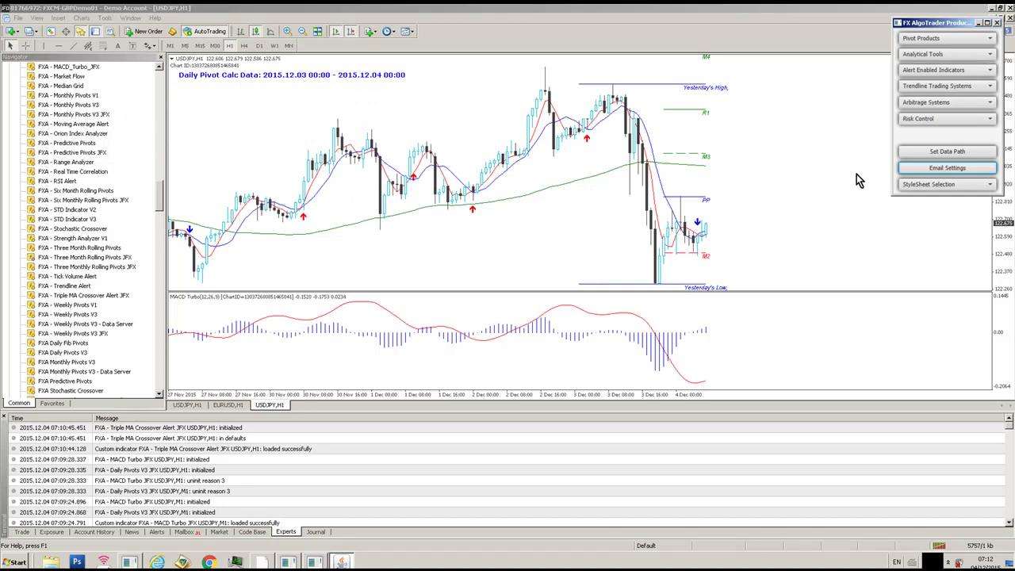
Launch the Pivot Confluence Scanner and enlarge its confluence data window to show every row and column through Trigger Level
click(915, 41)
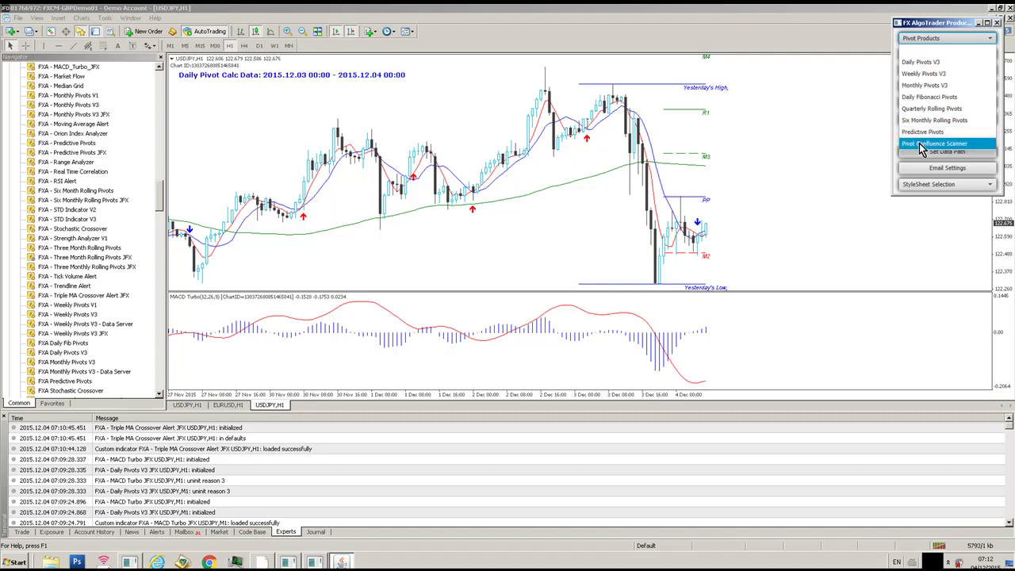
click(921, 144)
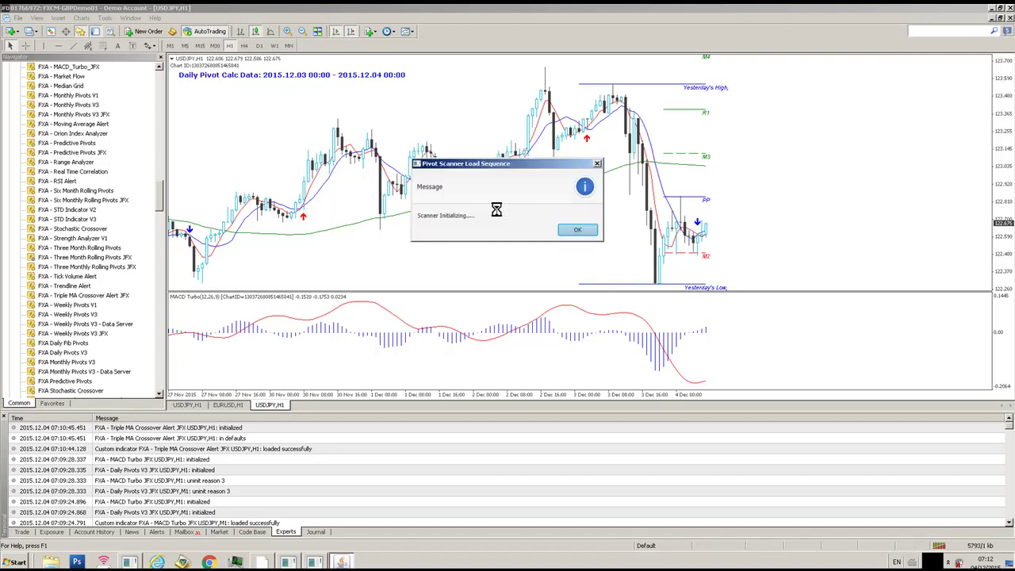
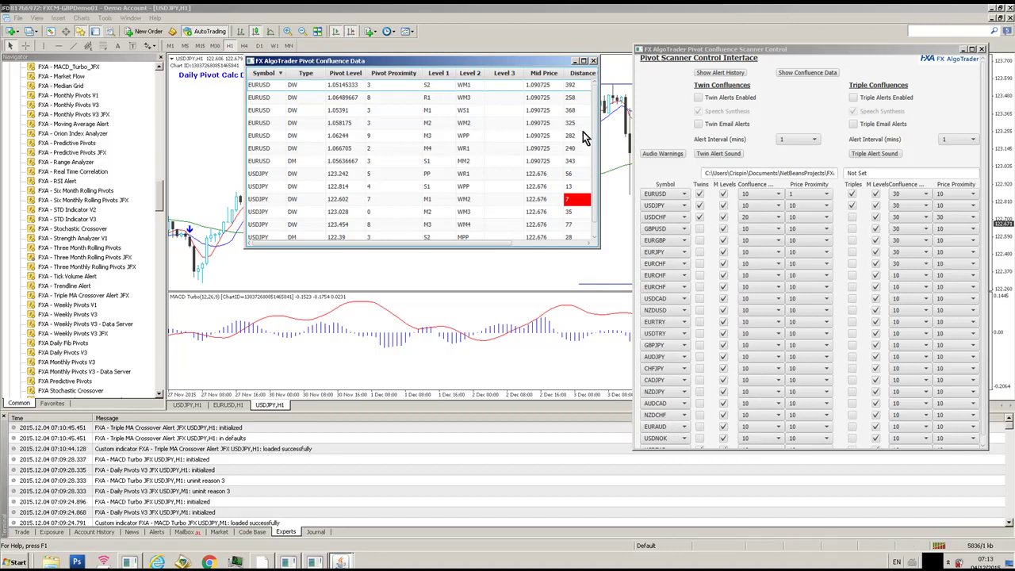
drag(572, 249, 594, 484)
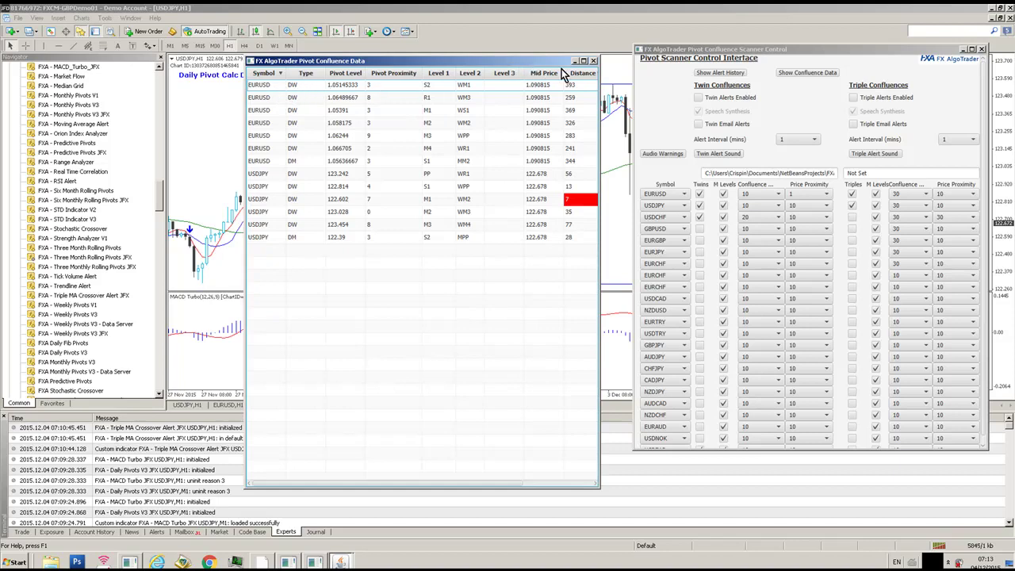
drag(318, 65, 166, 56)
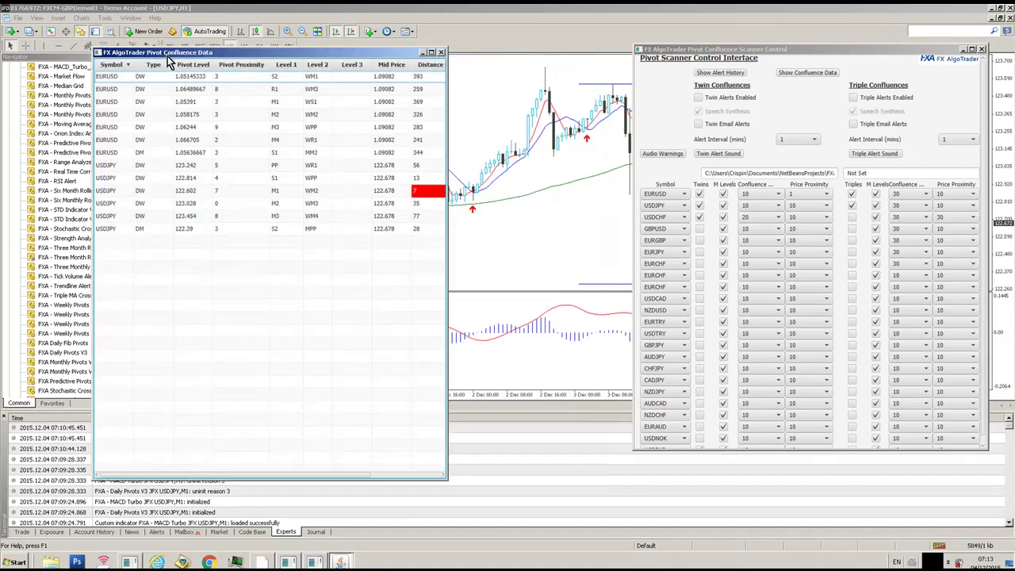
drag(446, 143, 615, 147)
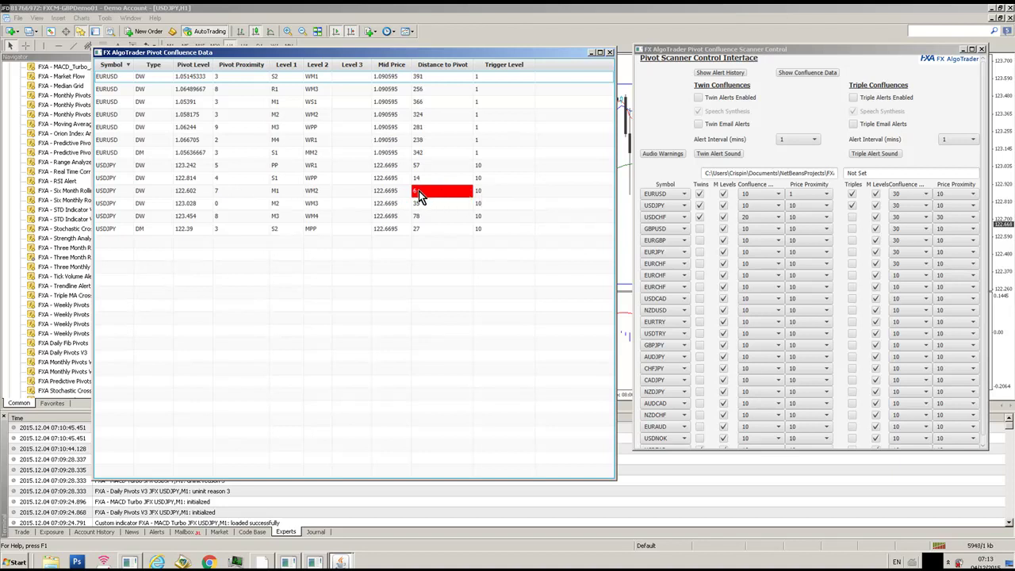
Enable twin alerts in the confluence scanner and inspect the newest USDJPY entry's condition and sound file in the alert history
click(697, 97)
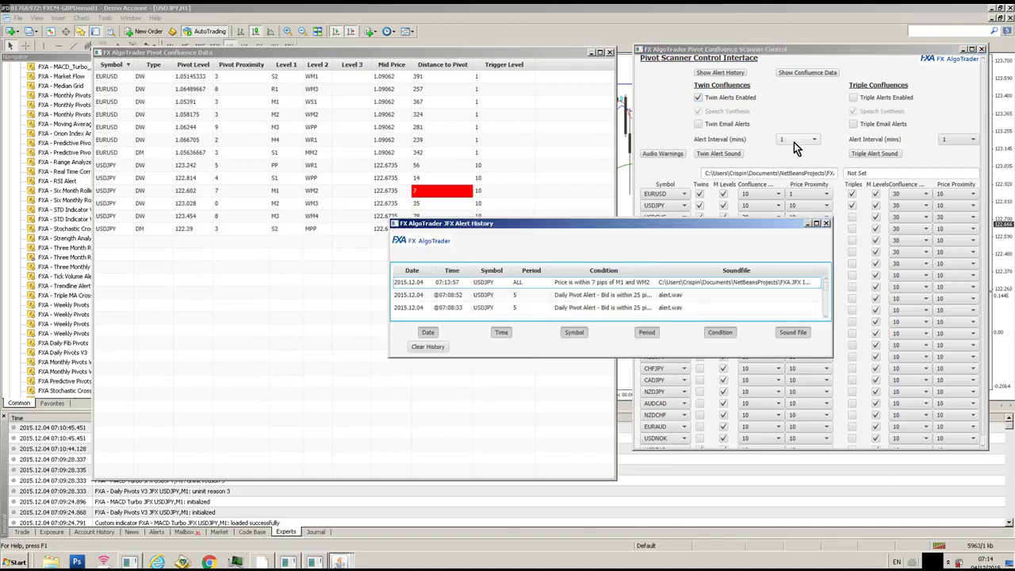
drag(578, 229, 438, 229)
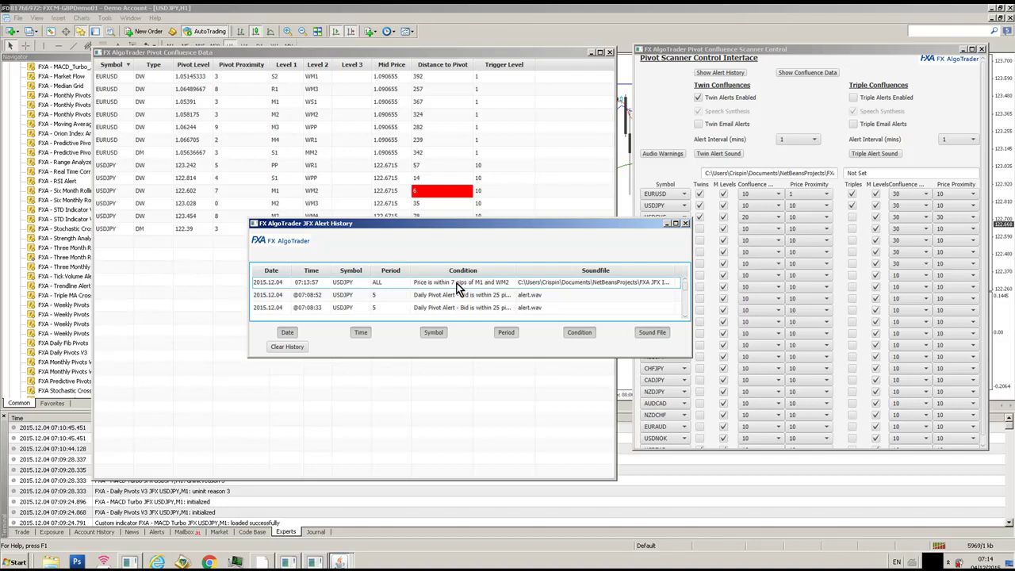
drag(515, 271, 540, 272)
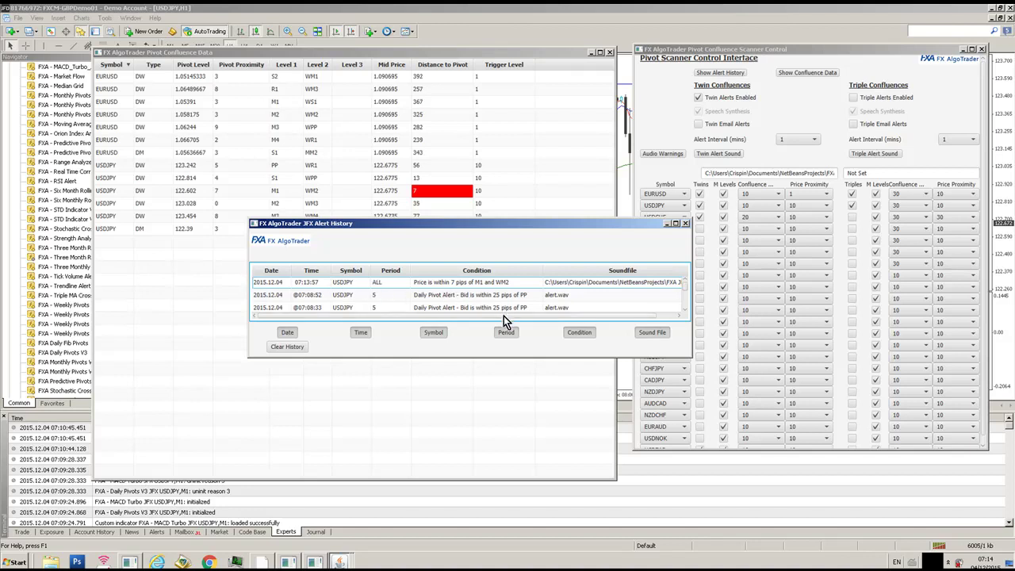
drag(504, 317, 579, 318)
click(591, 283)
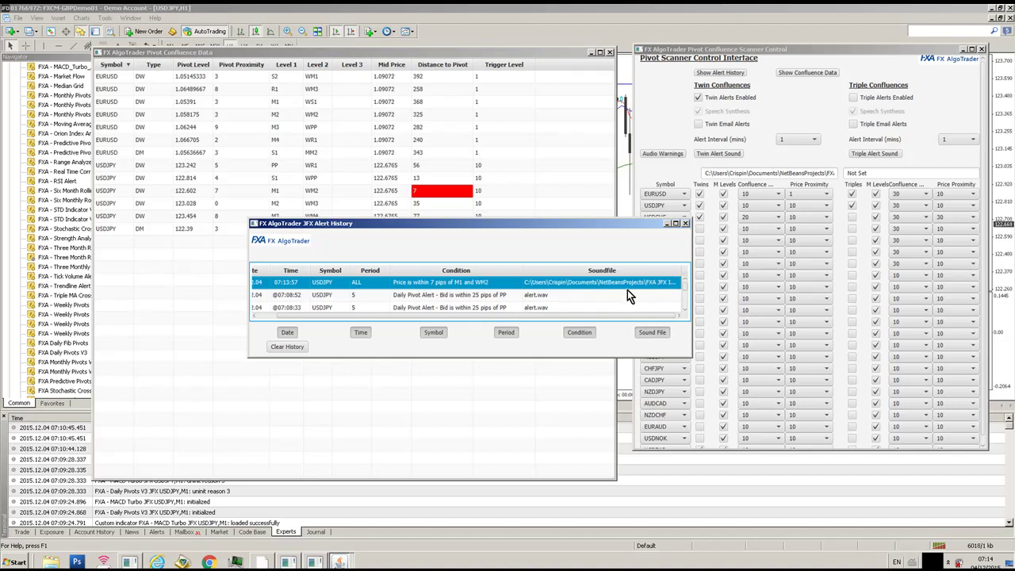
Check the twin alert sound path, turn on the scanner's audio warnings, and close the alert history
click(748, 174)
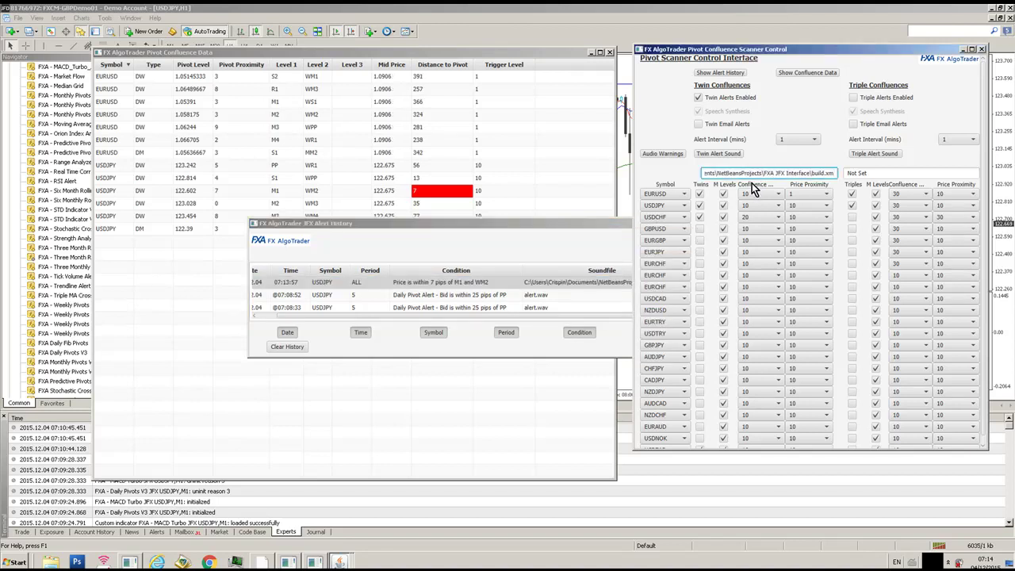
click(665, 156)
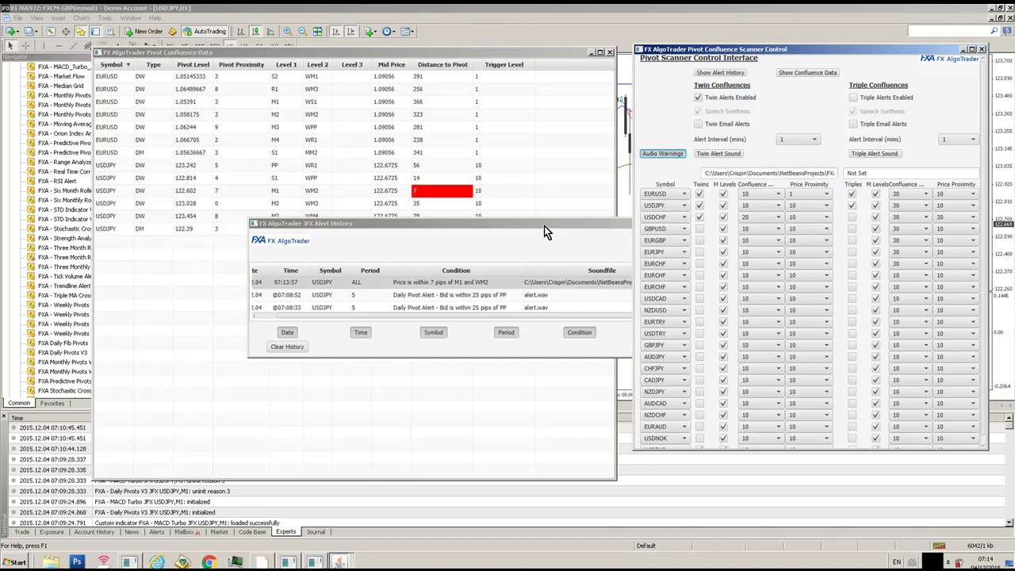
drag(539, 230, 414, 250)
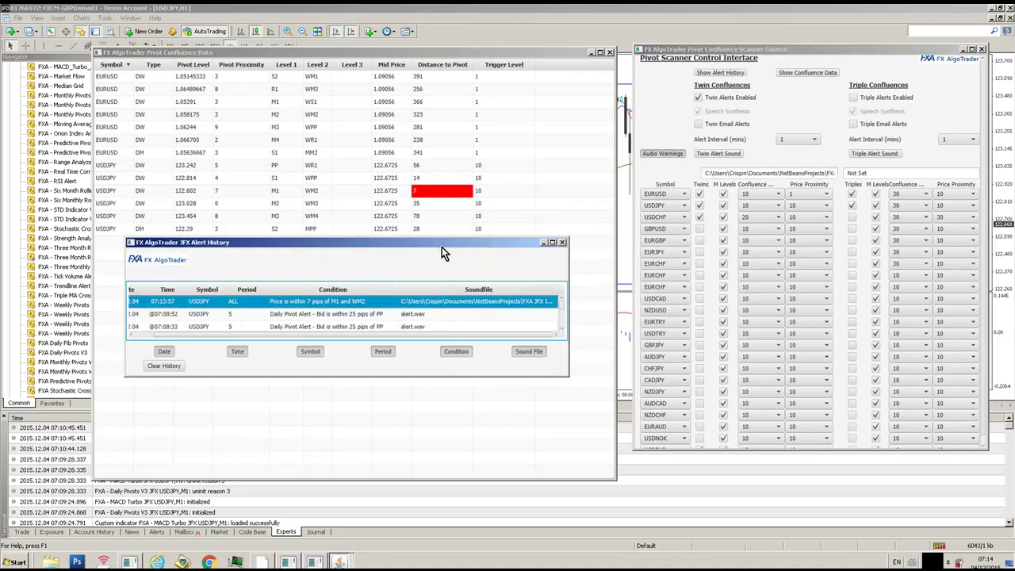
click(560, 243)
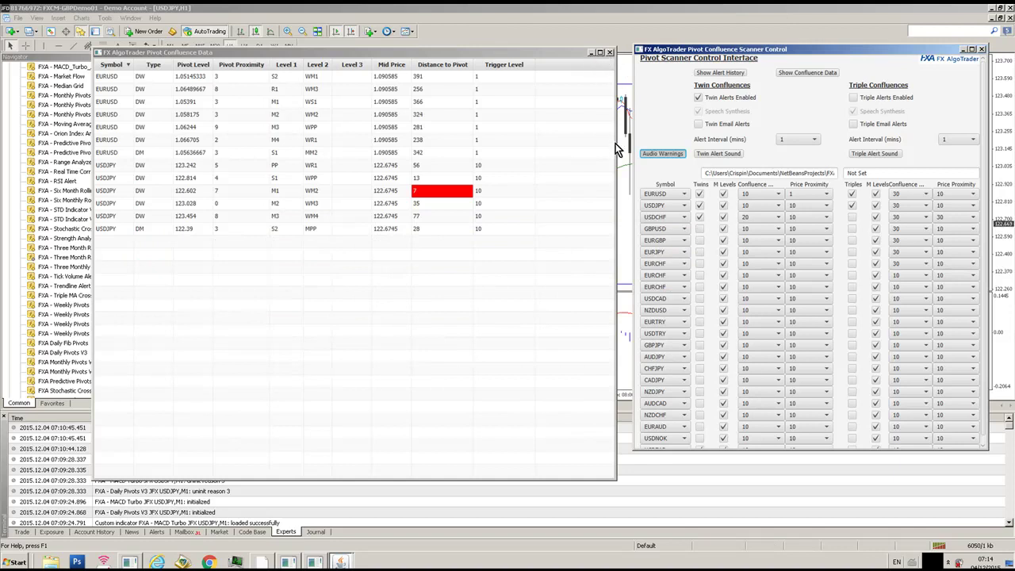
Shorten the Pivot Confluence Data window to fit its rows while keeping all columns through Trigger Level in view
drag(615, 143, 383, 157)
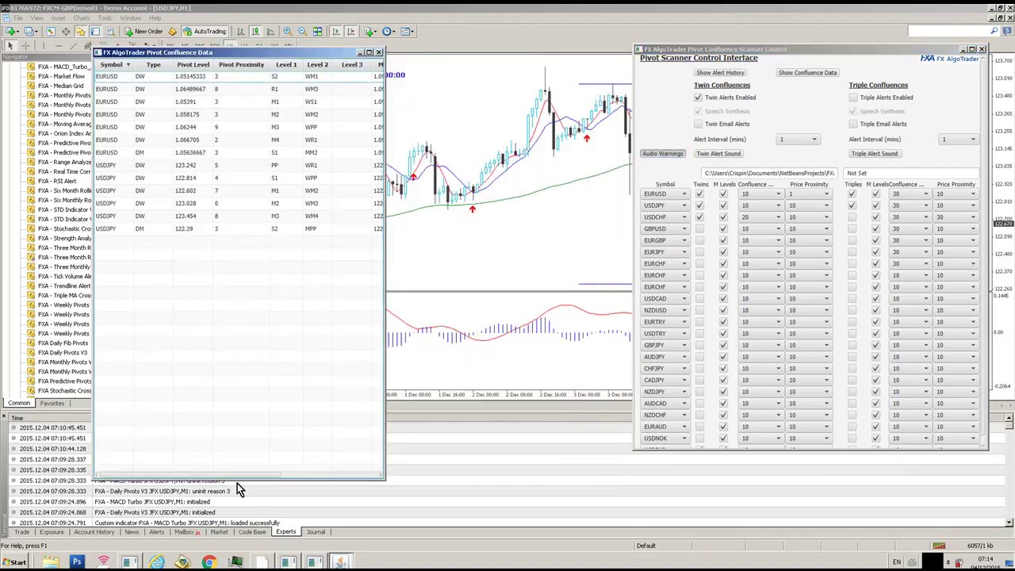
drag(236, 481, 236, 273)
drag(384, 188, 512, 111)
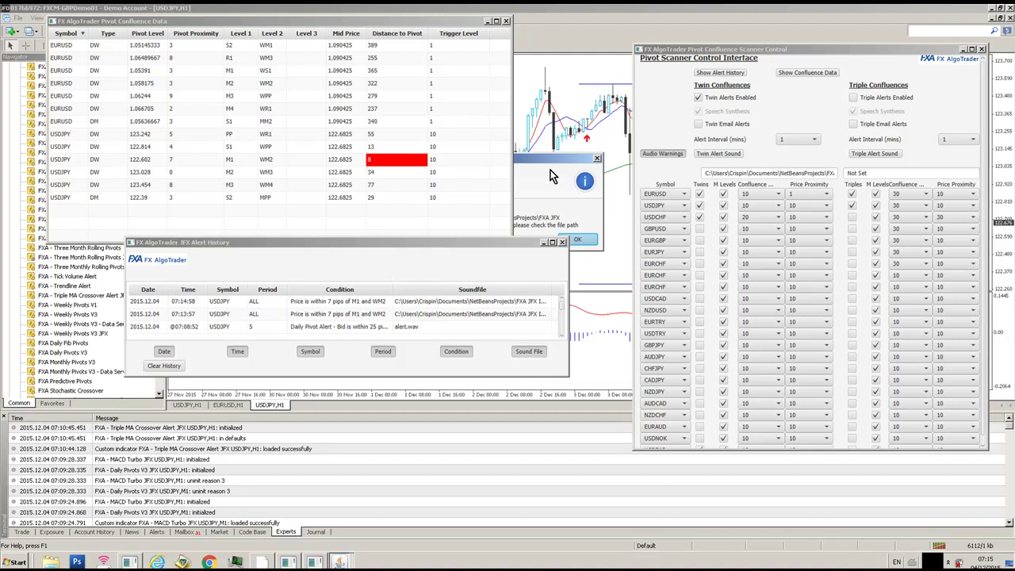
Read and dismiss the audio file system alert, and check the file path set for the twin alert sound
drag(574, 163, 536, 396)
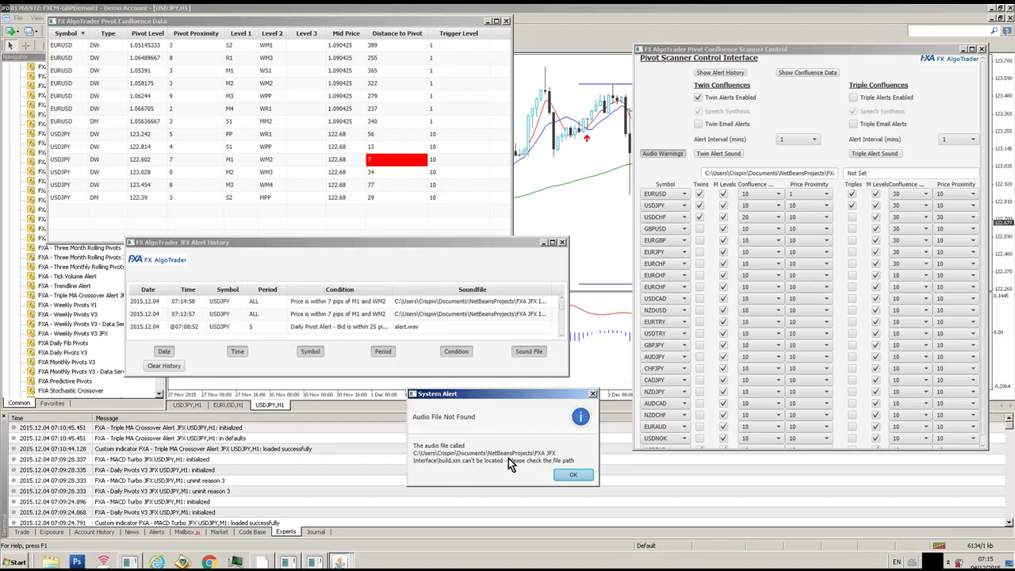
click(573, 473)
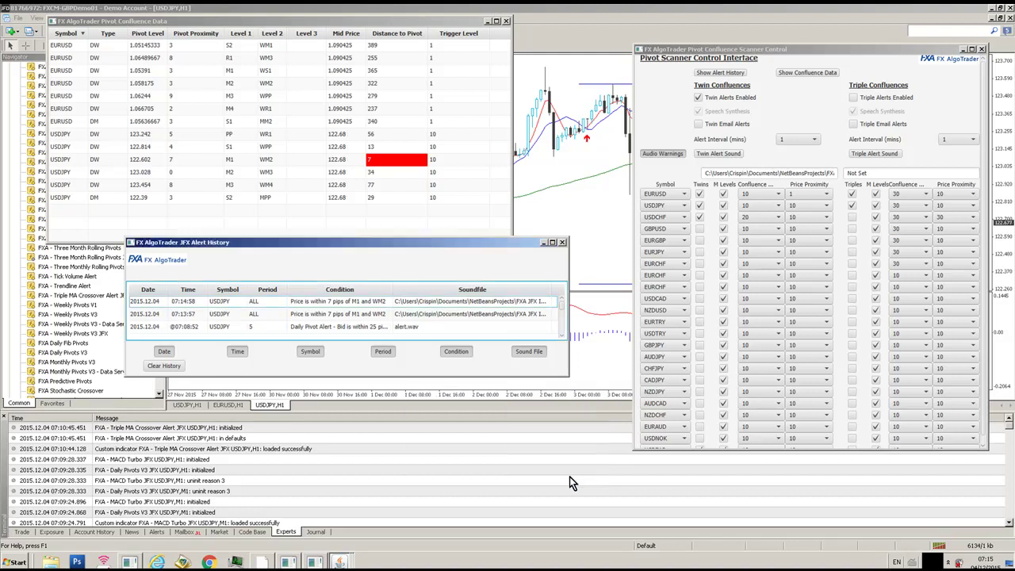
click(719, 173)
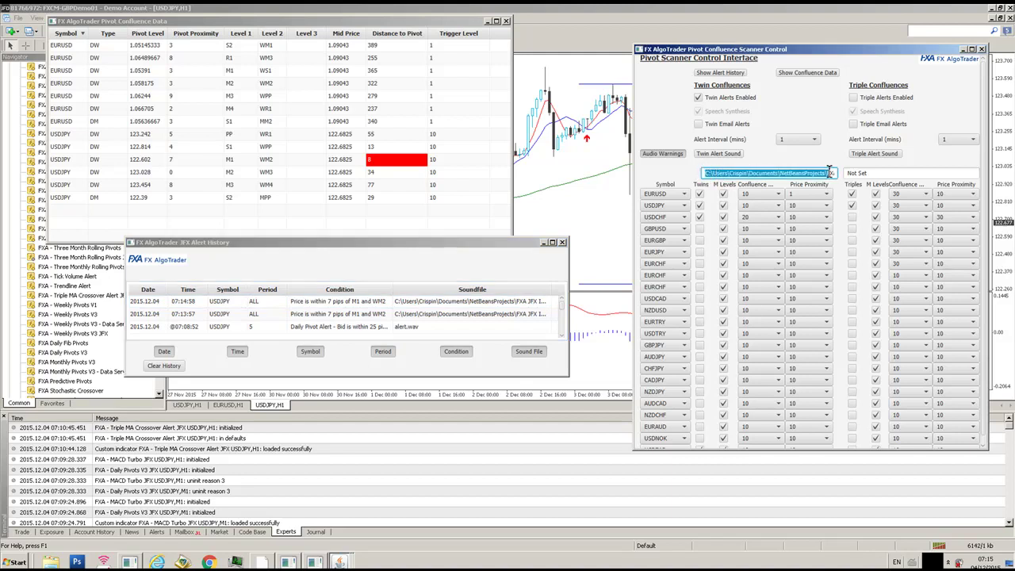
Set the twin alert sound to file 2 from the sounds folder of the ODL MetaTrader 4 #2 installation
click(717, 154)
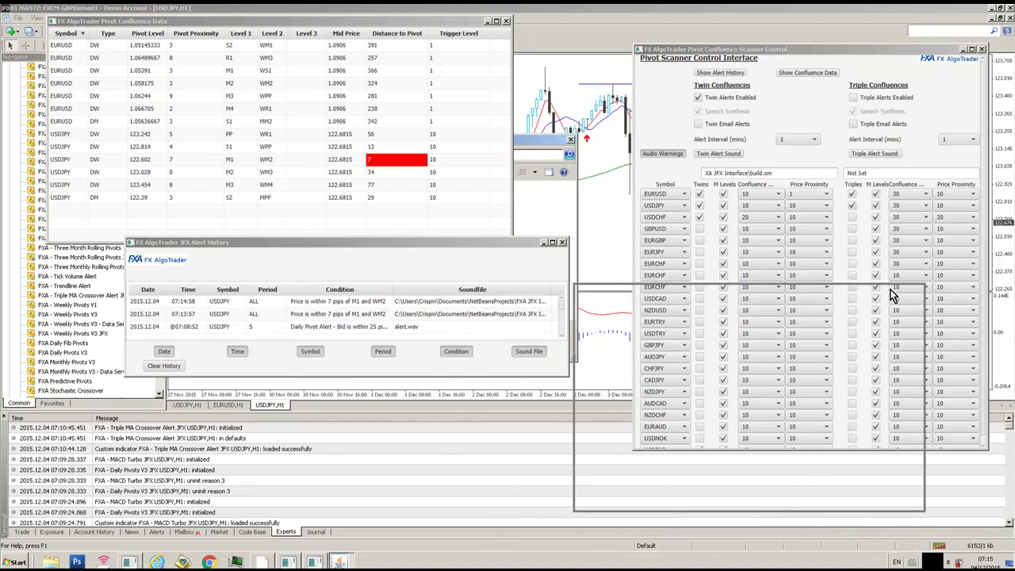
click(962, 50)
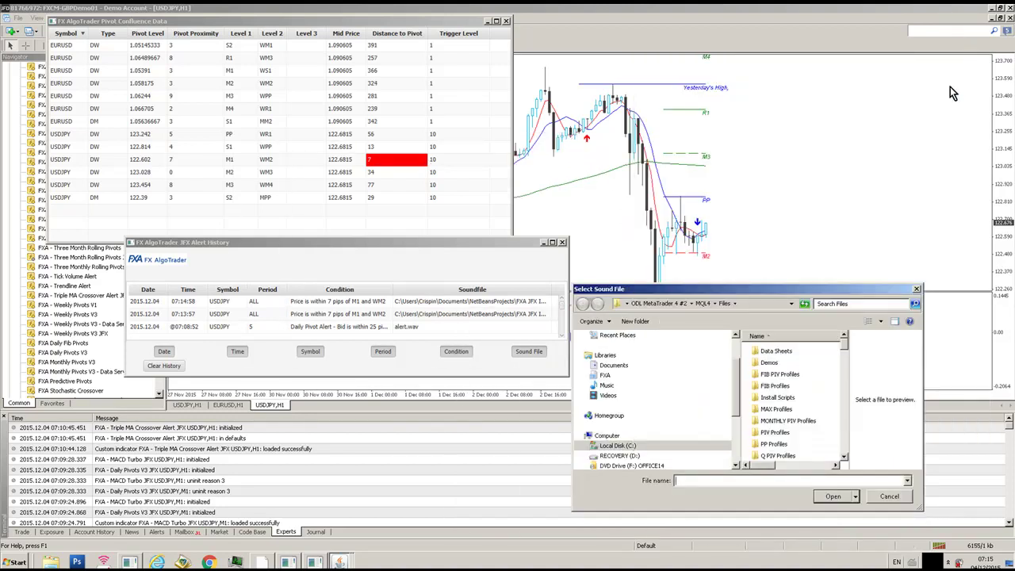
click(661, 305)
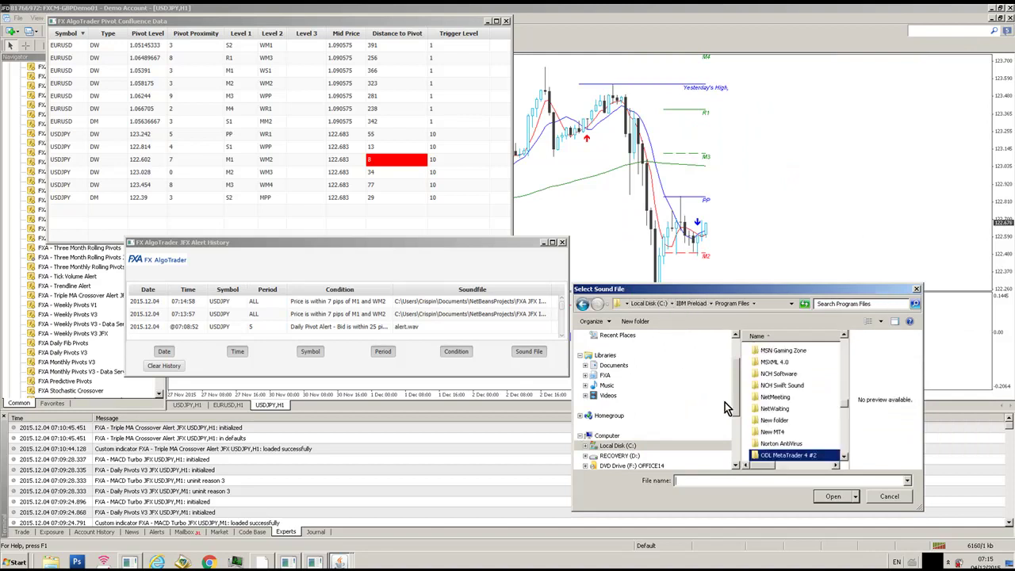
double_click(781, 454)
scroll(770, 455, down, 2)
double_click(770, 420)
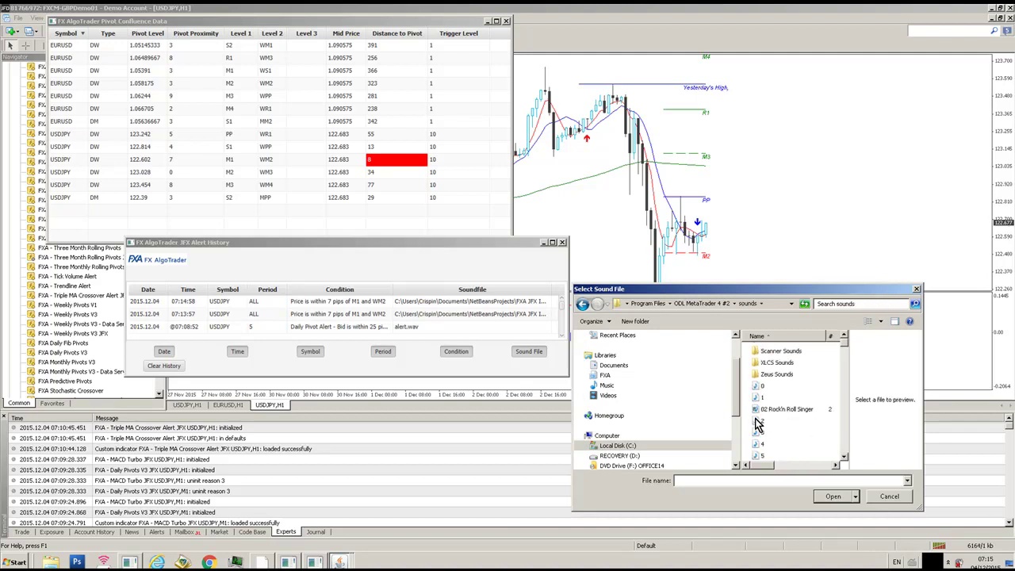
click(758, 421)
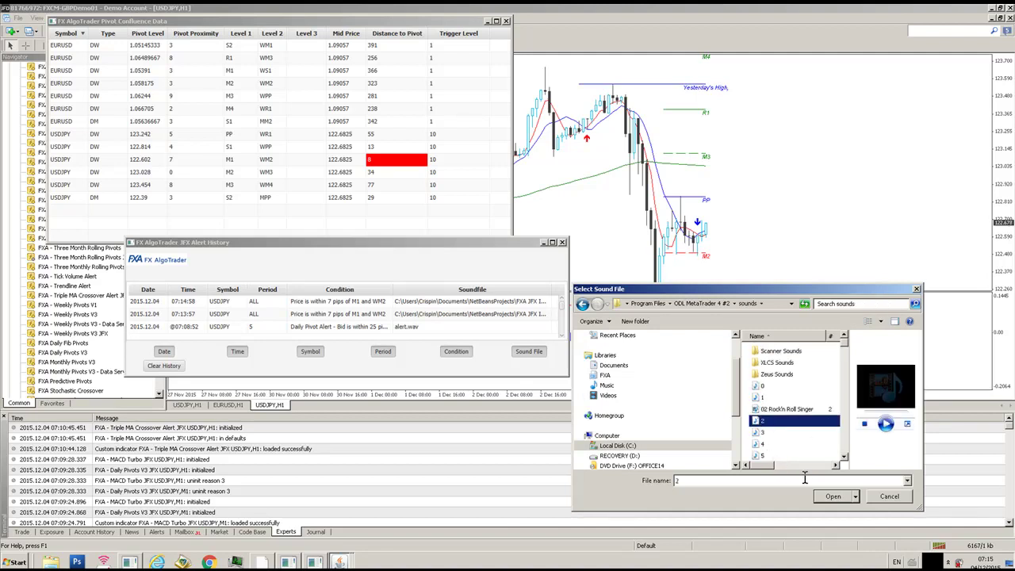
click(832, 496)
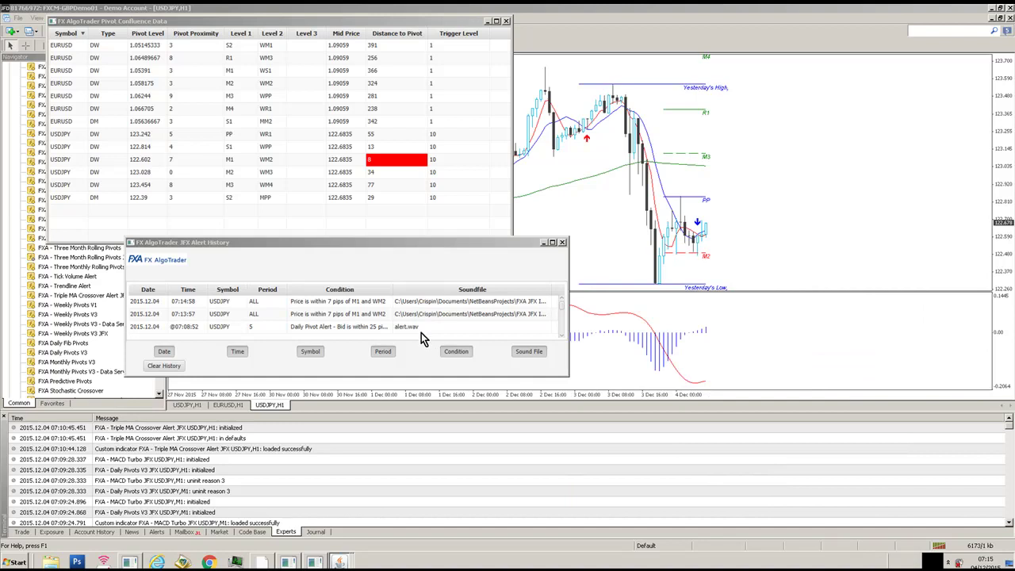
Close the JFX Alert History, Pivot Confluence Data and Pivot Confluence Scanner Control windows
click(562, 242)
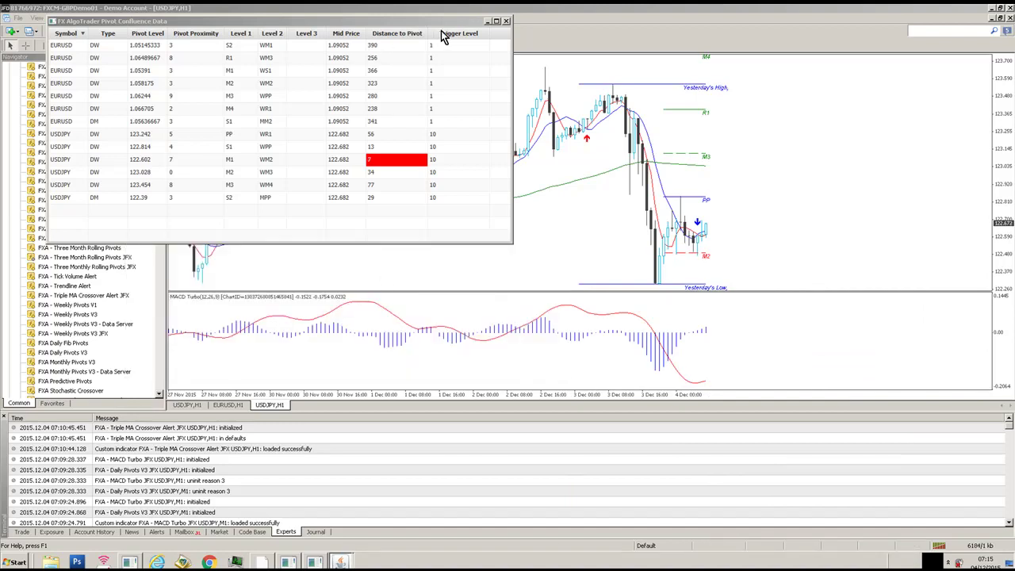
click(506, 21)
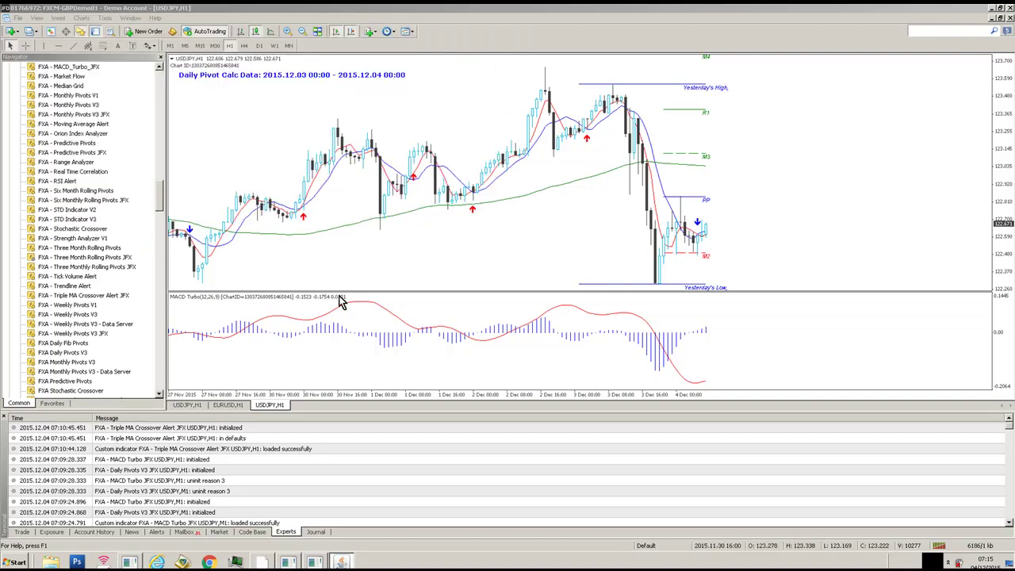
click(342, 560)
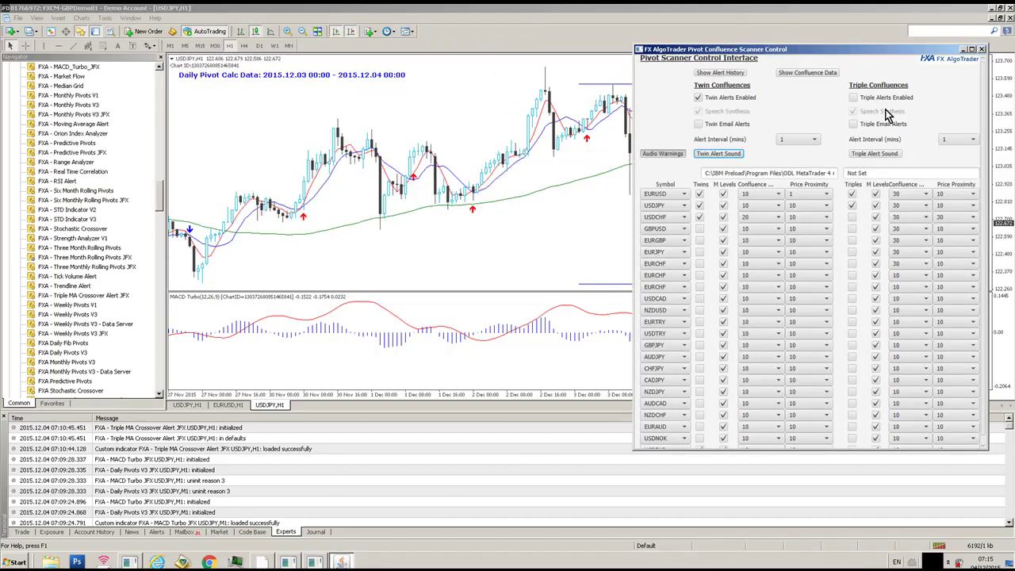
click(981, 50)
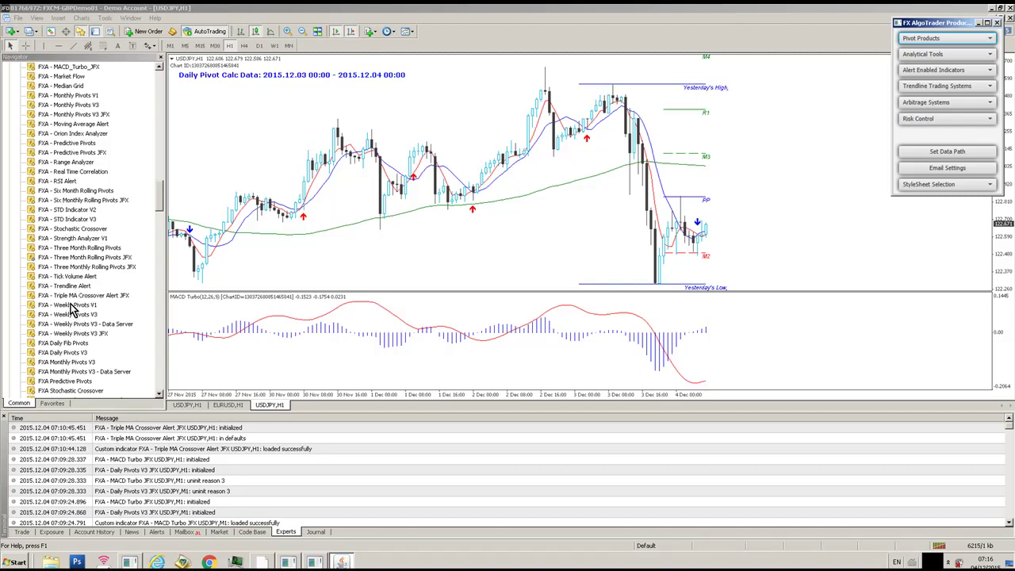
Add the FXA - Three Monthly Rolling Pivots JFX indicator to the USDJPY H1 chart with its default inputs
click(69, 267)
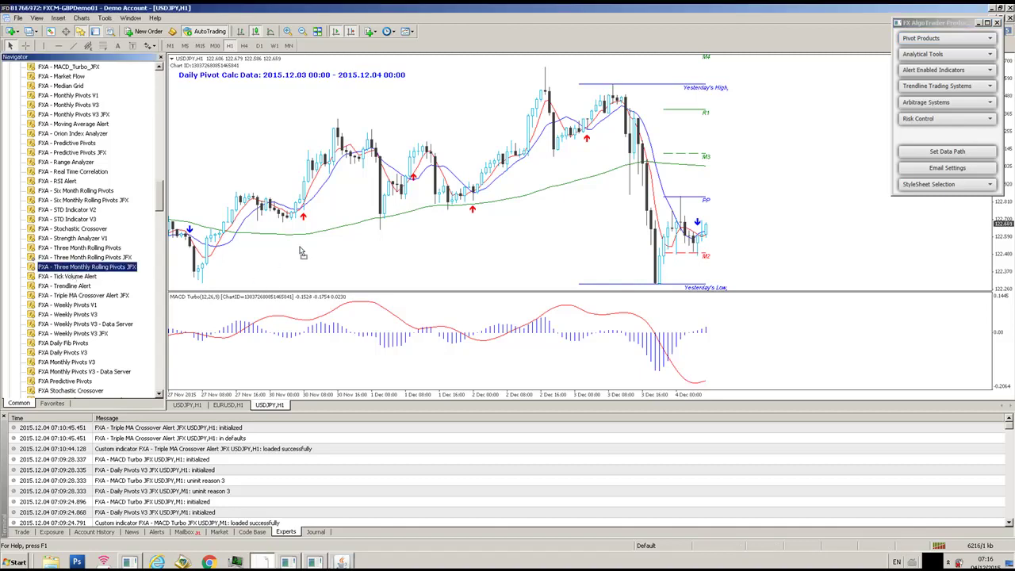
drag(301, 252, 325, 271)
click(399, 299)
Show the USDJPY chart on the daily and then the weekly timeframe, compressing the price scale to fit levels QR3 to QS3
click(259, 46)
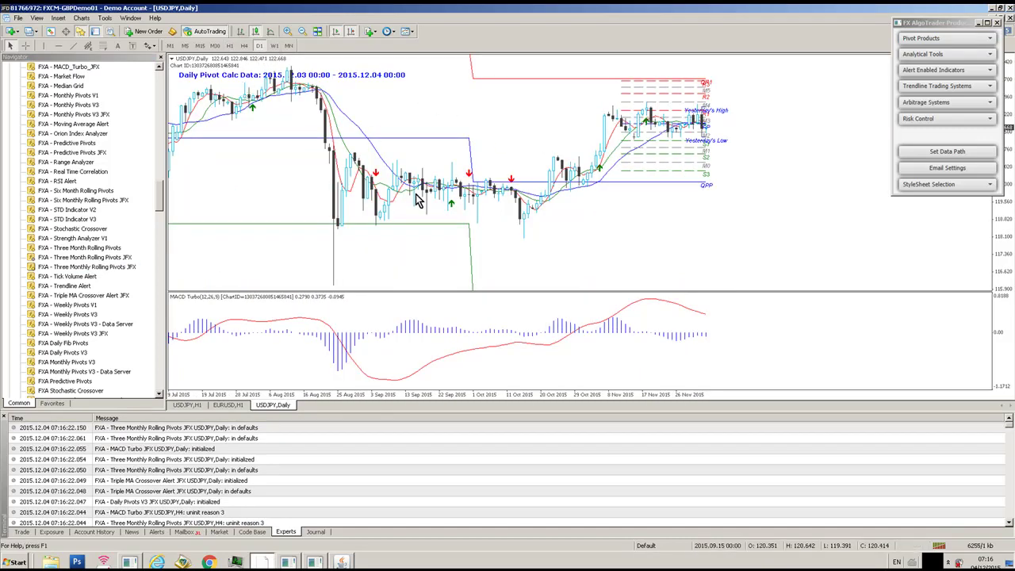
drag(942, 24, 913, 15)
drag(1003, 126, 1006, 234)
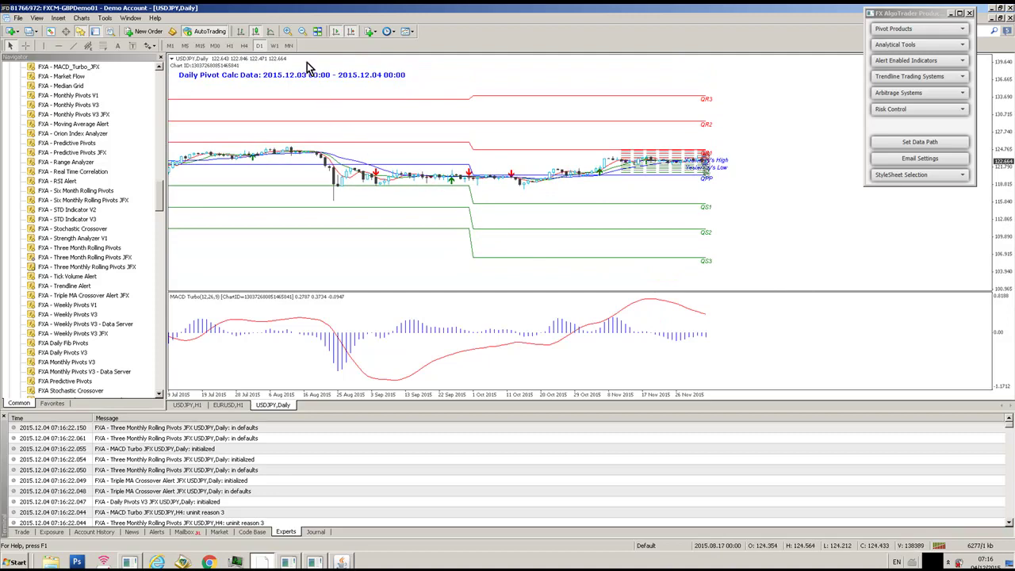
click(274, 45)
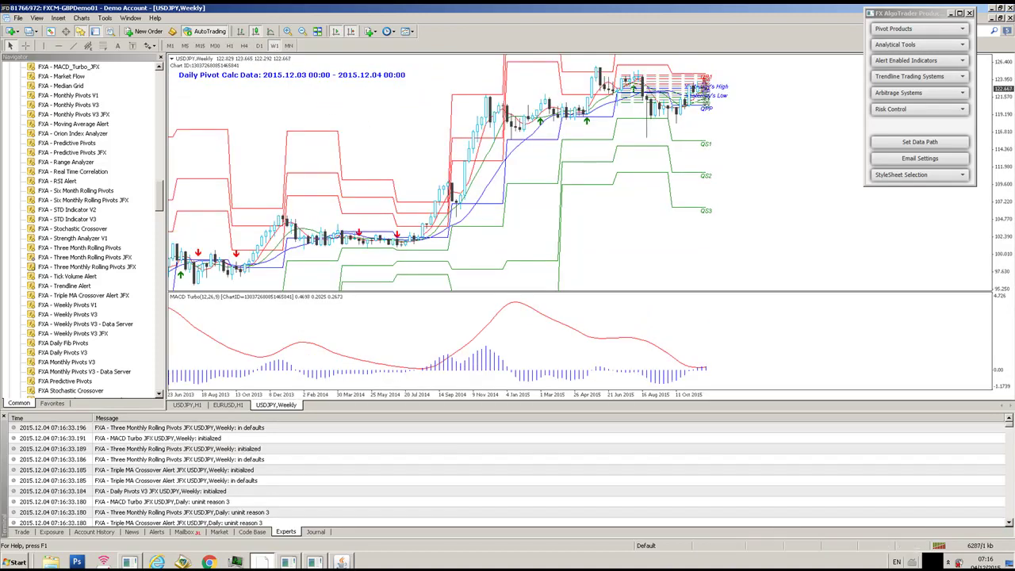
drag(997, 119, 999, 184)
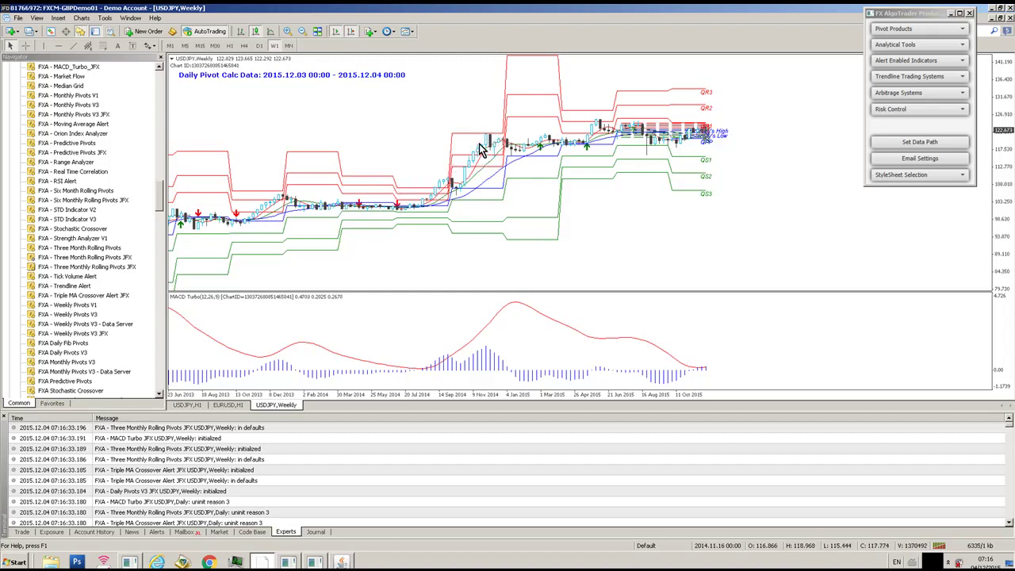
Examine with the crosshair how the November 2014 price peak meets the quarterly pivot resistance line on the weekly chart
mouse_move(489, 139)
click(26, 45)
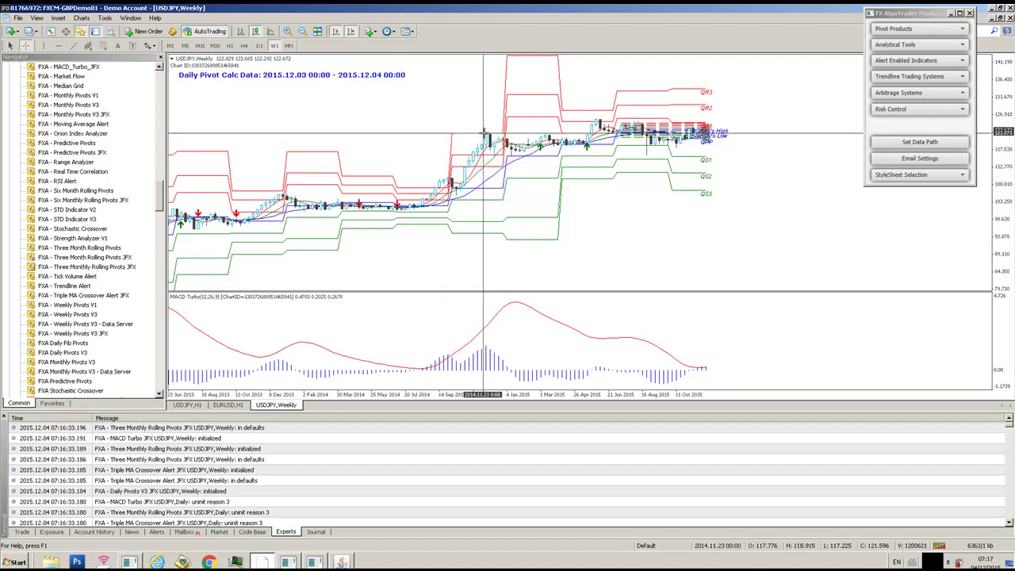
drag(482, 132, 491, 150)
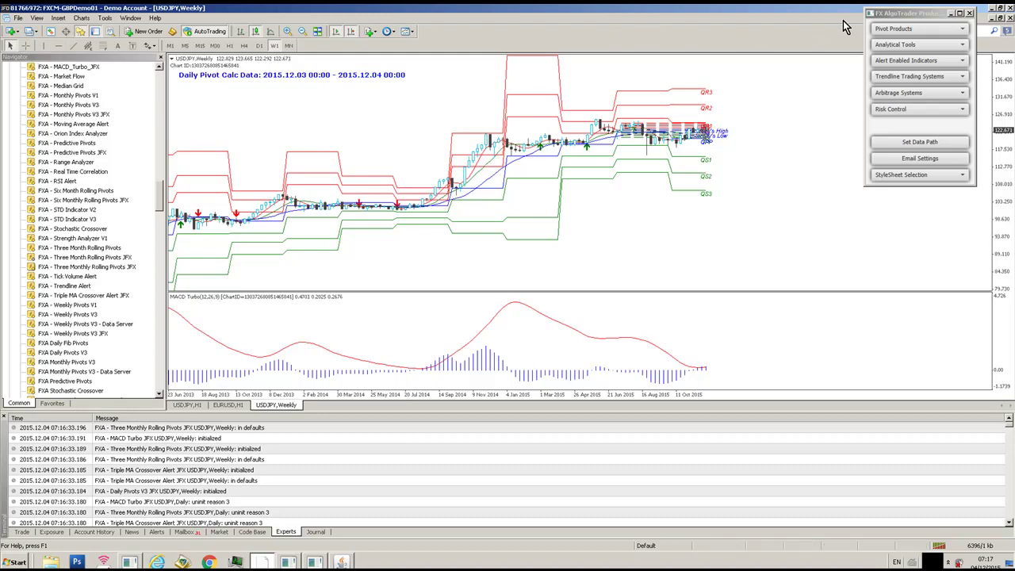
Open the Quarterly Rolling Pivots control interface, and enlarge and position its window so all profile controls and the current pivots are visible
click(880, 29)
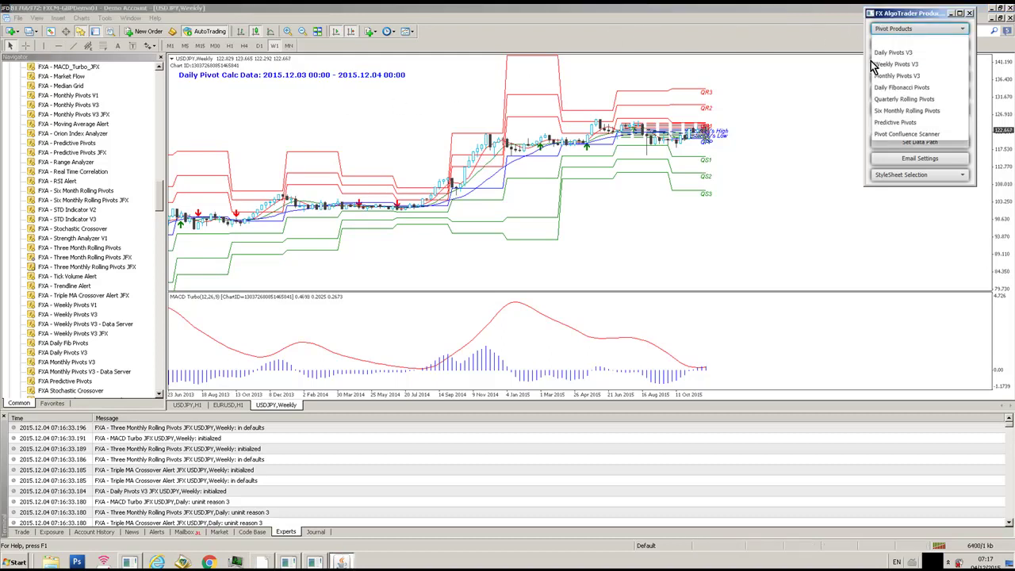
click(885, 100)
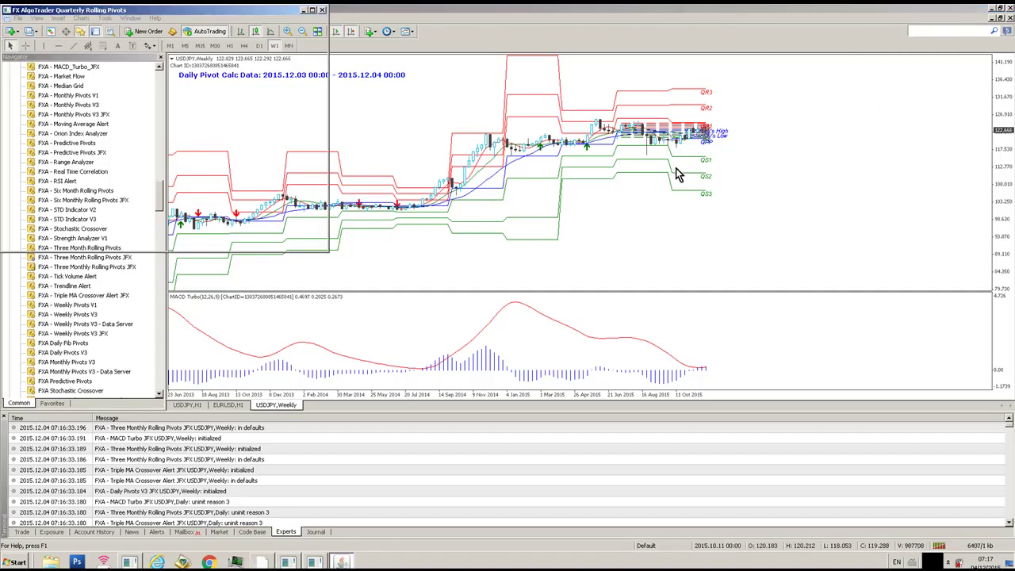
drag(168, 14, 246, 111)
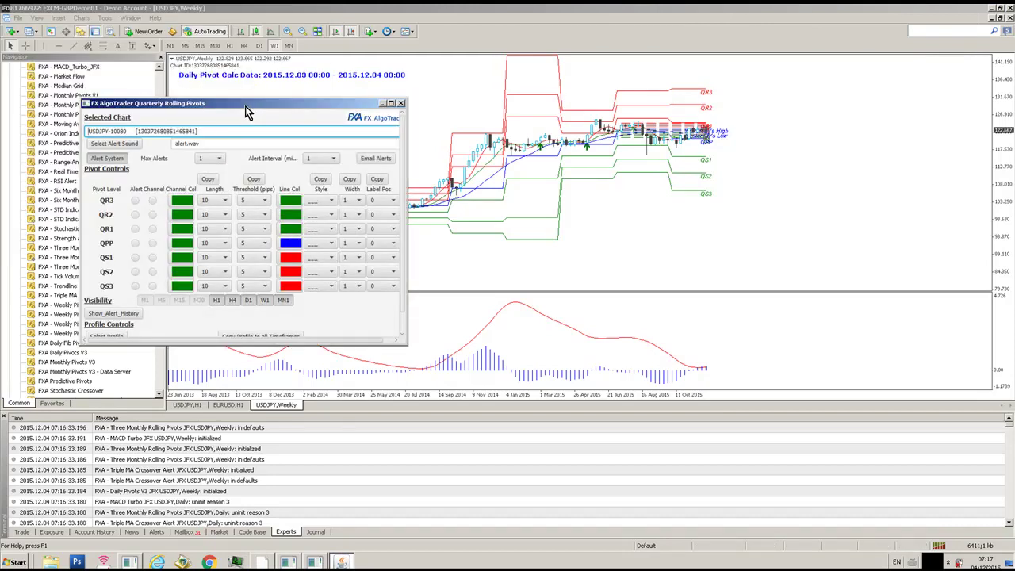
drag(404, 342, 424, 365)
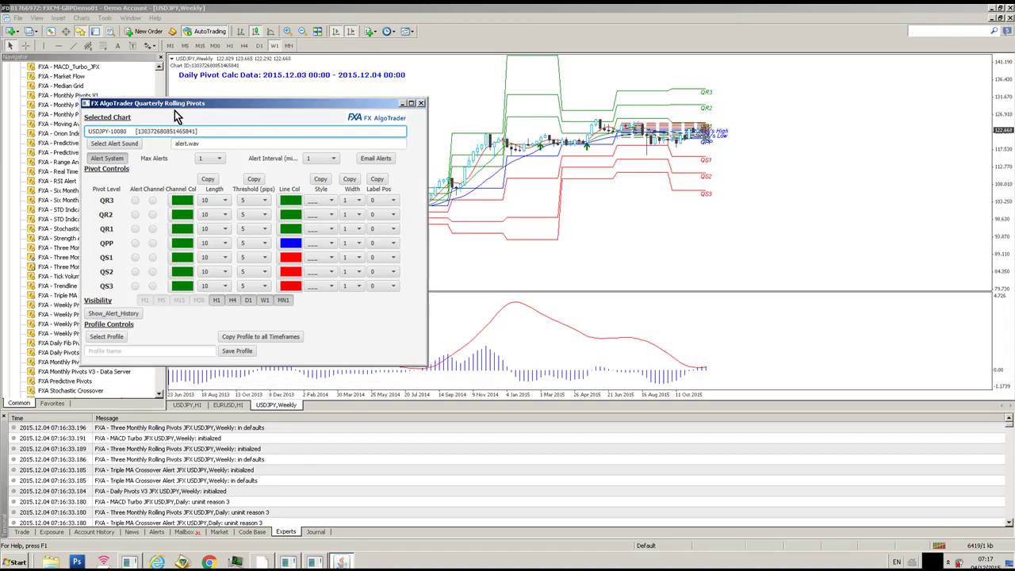
drag(179, 106, 144, 103)
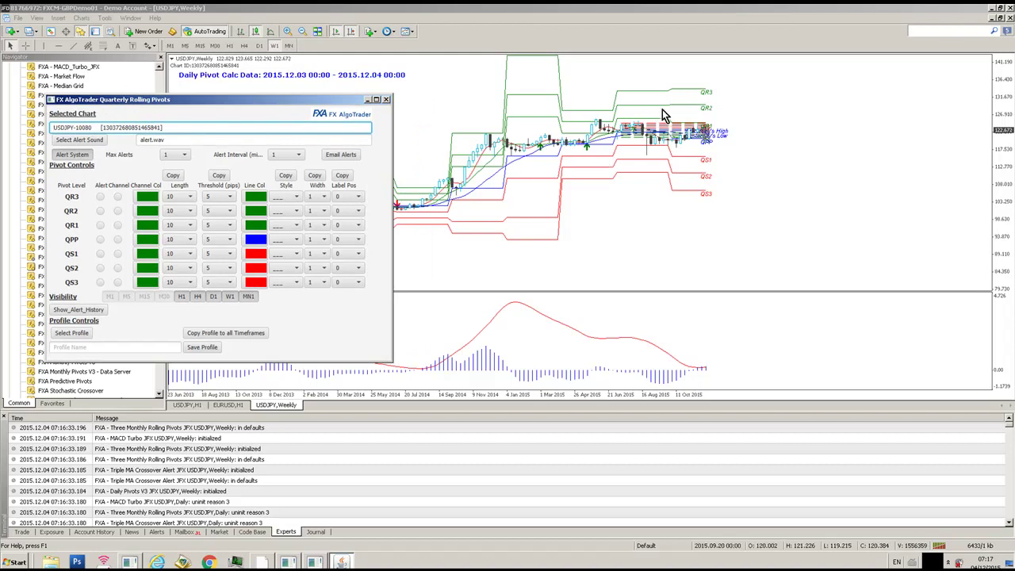
Enable the alert and channel for the QS1 pivot level and set its threshold to 100 pips
click(100, 254)
click(118, 254)
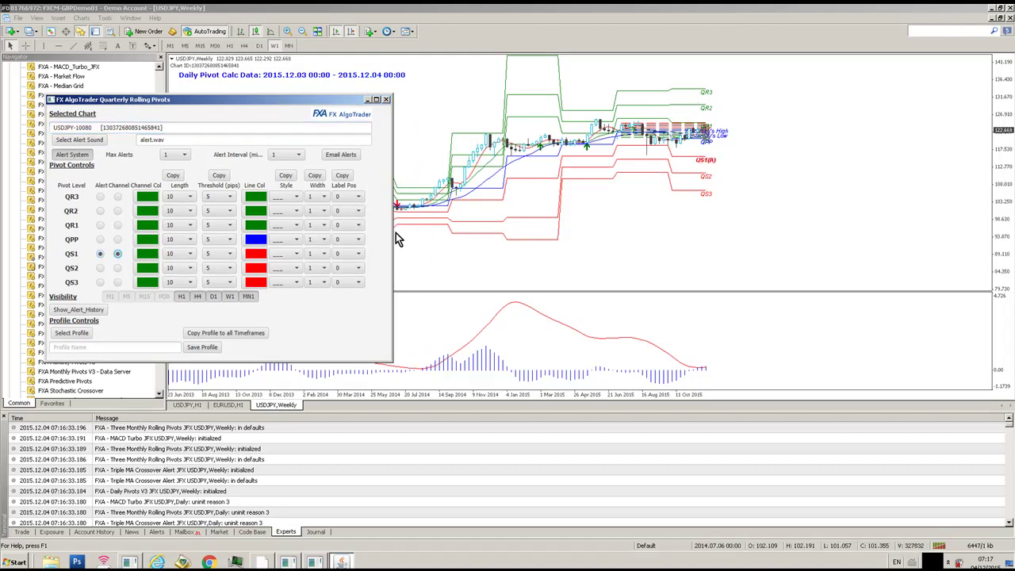
click(172, 257)
click(175, 259)
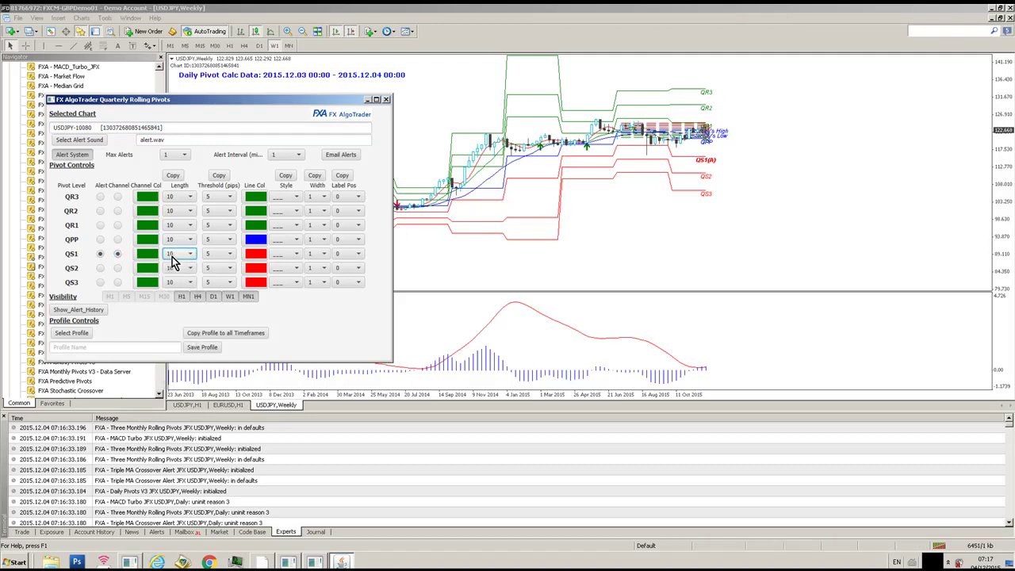
click(218, 255)
scroll(232, 368, down, 5)
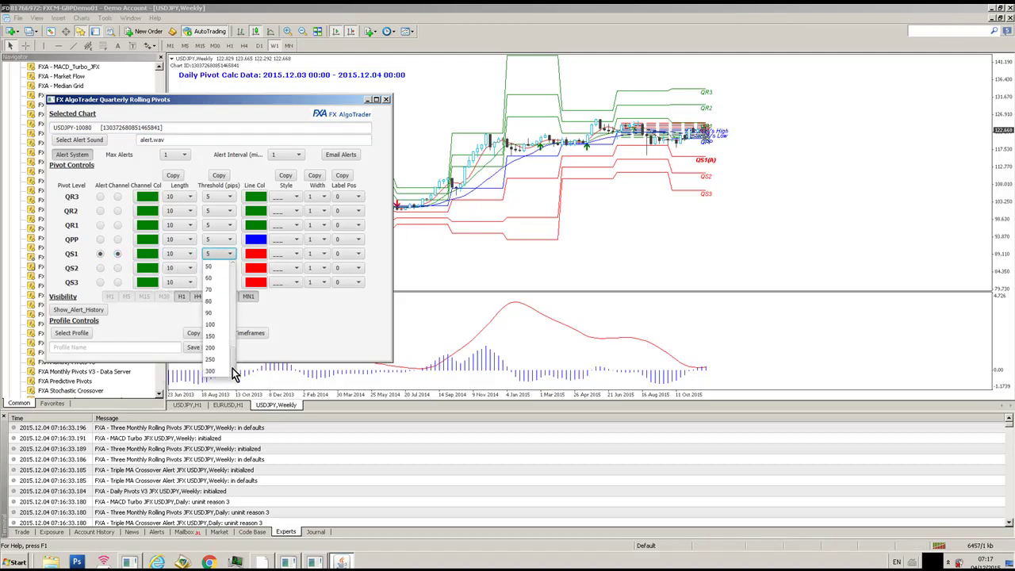
click(212, 333)
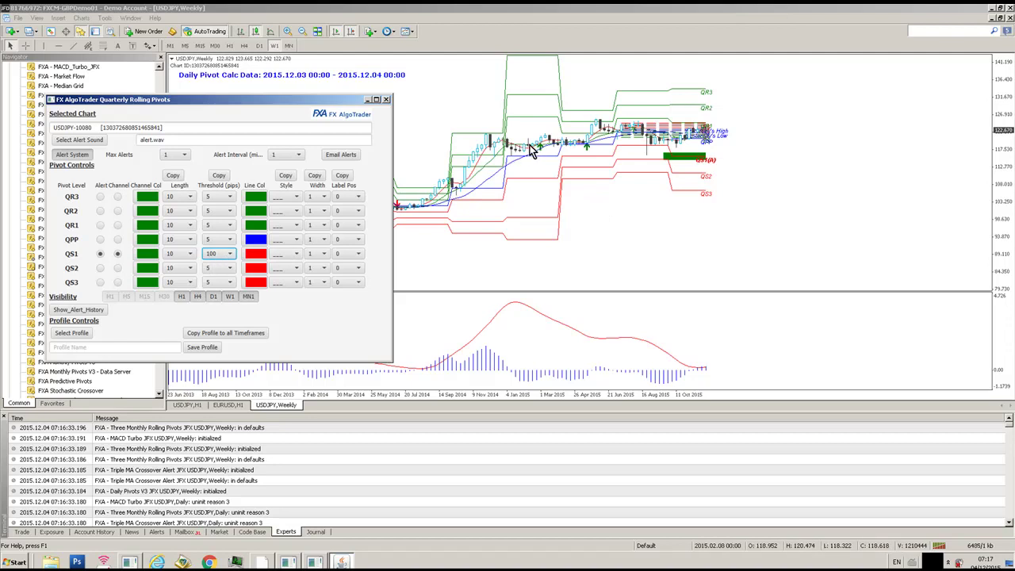
Reduce the QS1 alert threshold to 30 pips
click(212, 254)
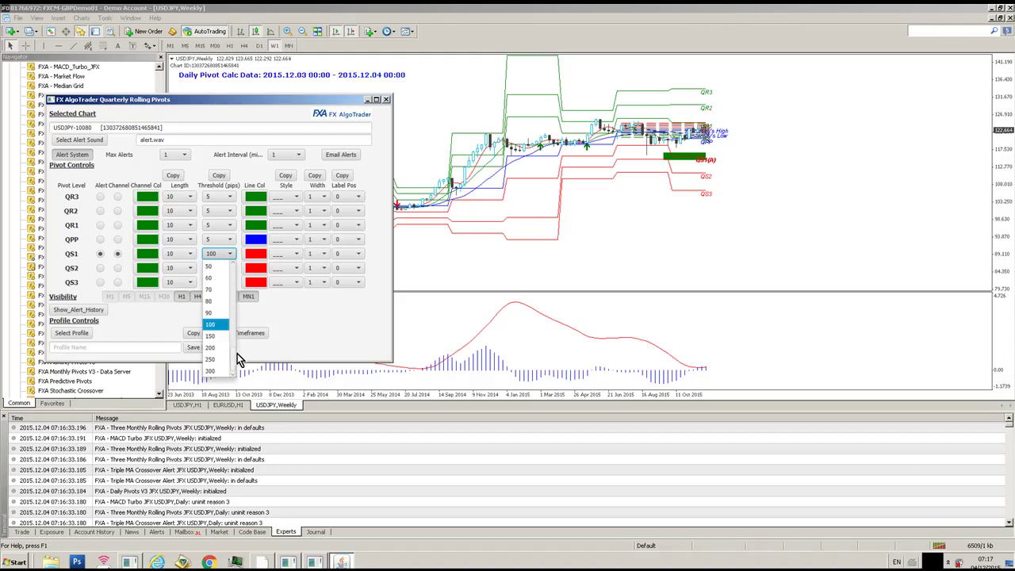
scroll(234, 349, up, 1)
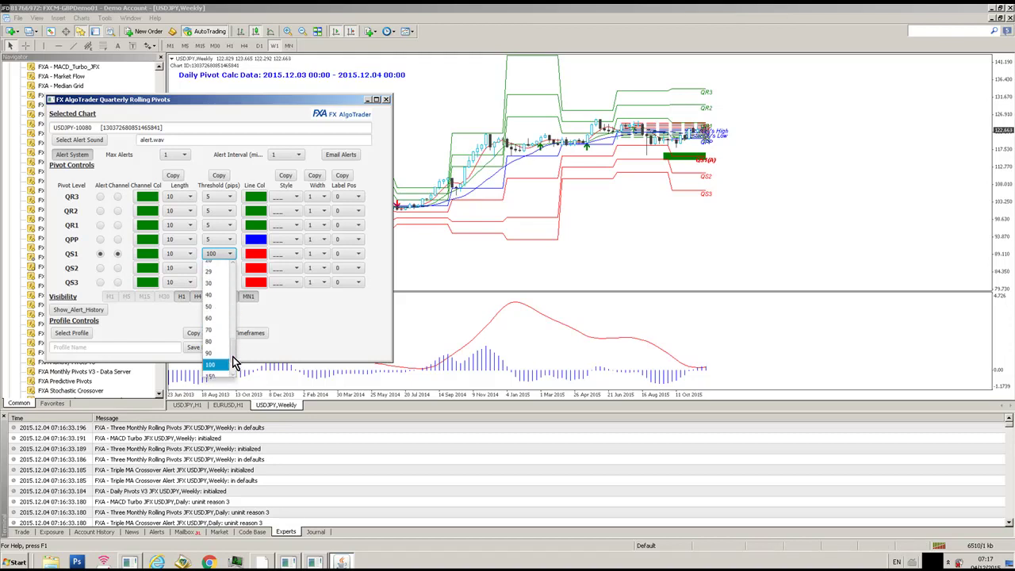
click(213, 283)
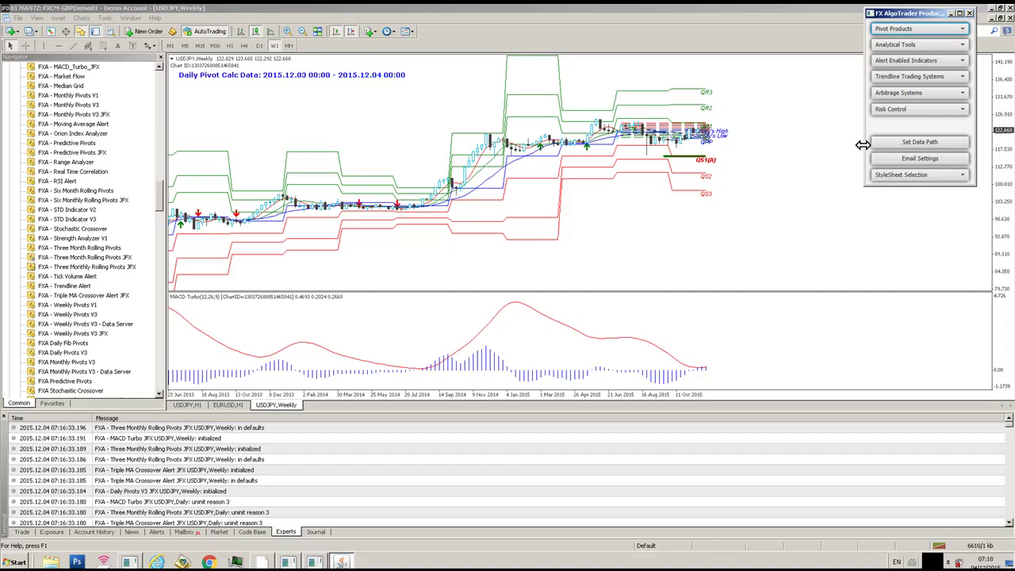
Review the products offered under Pivot Products, Alert Enabled Indicators and Analytical Tools
click(886, 30)
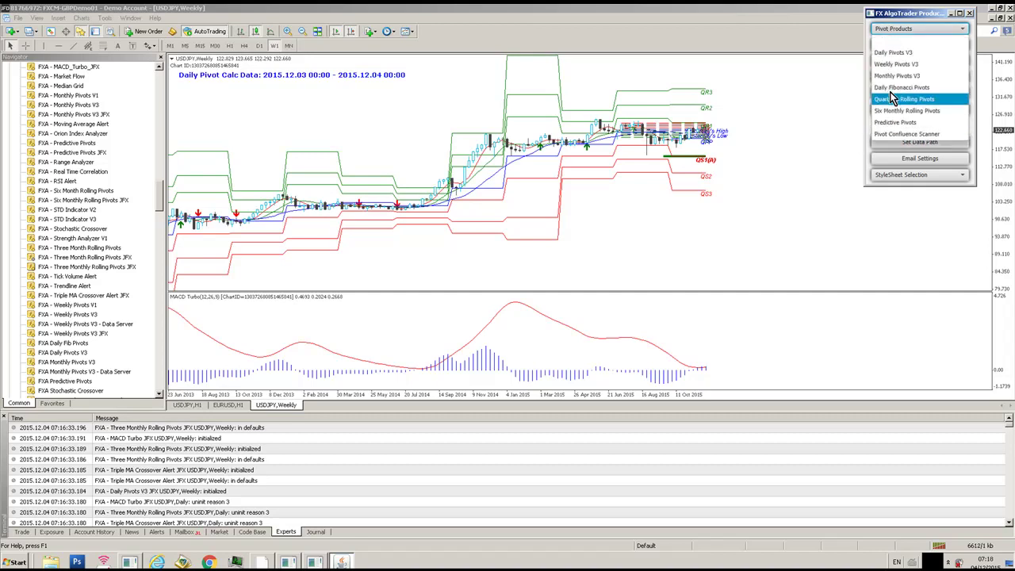
click(891, 30)
click(890, 62)
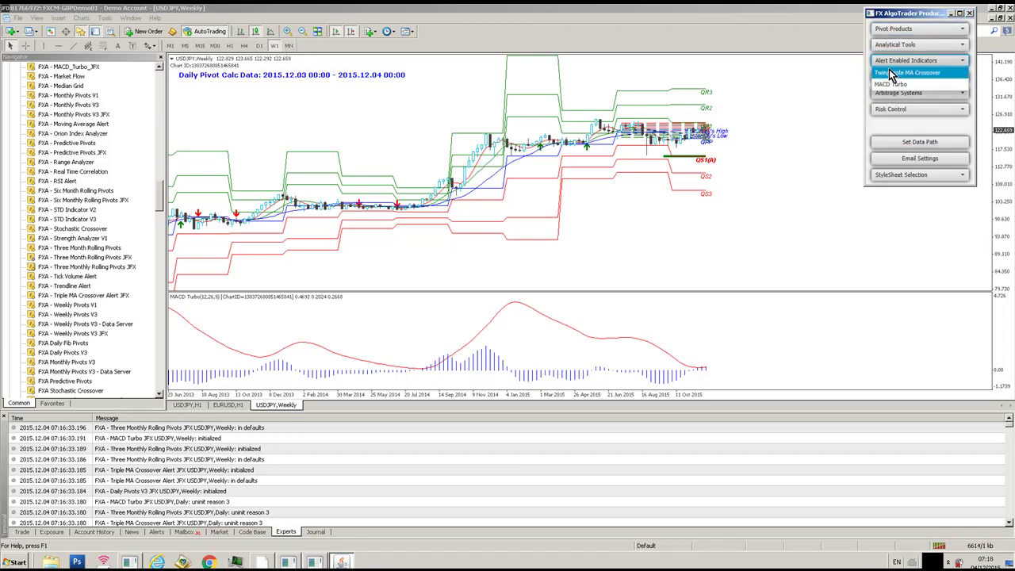
click(838, 76)
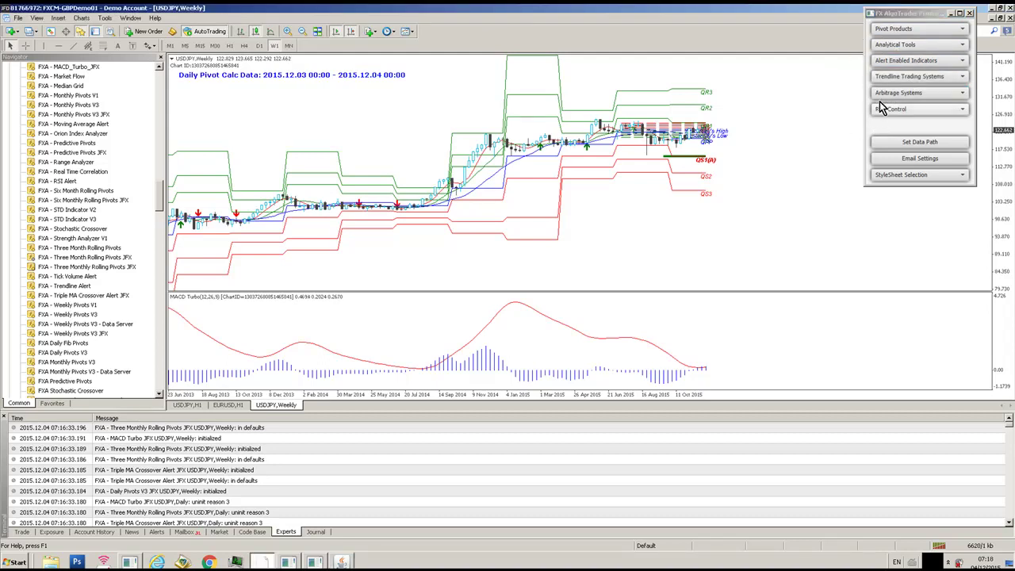
click(886, 46)
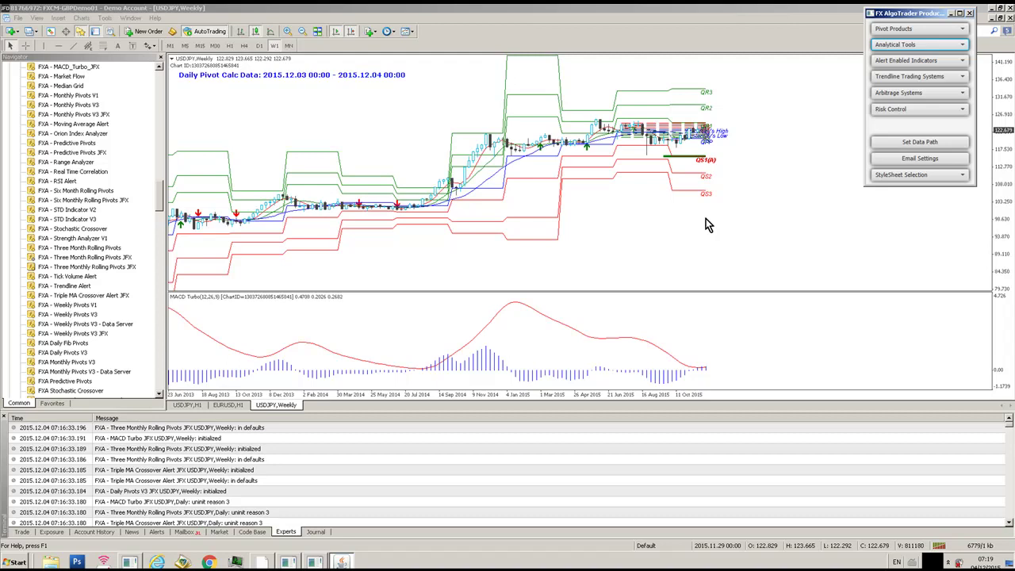
Switch to Chrome and open the FX AlgoTrader website from The Best Forex Tools bookmark
click(210, 562)
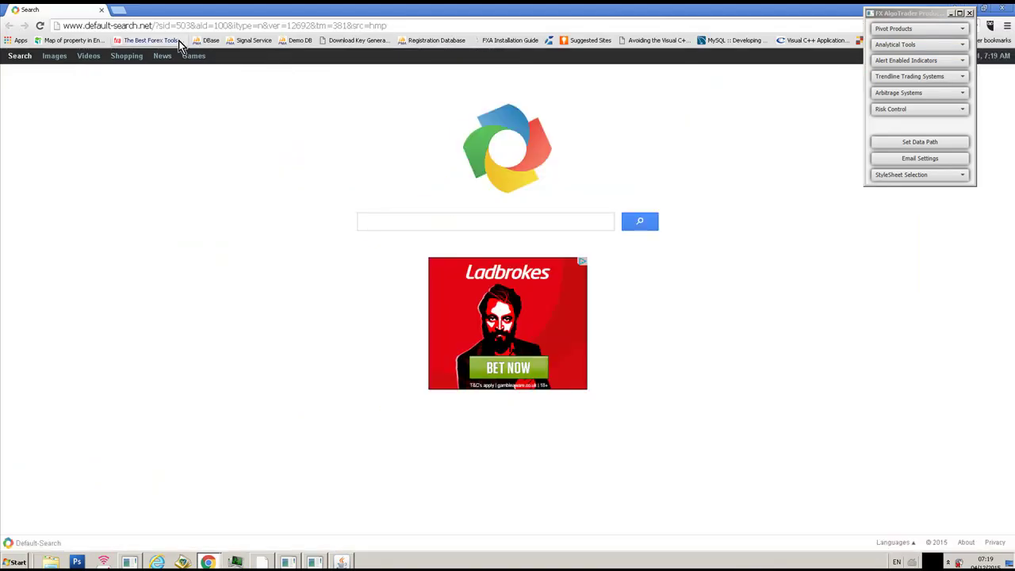
click(178, 40)
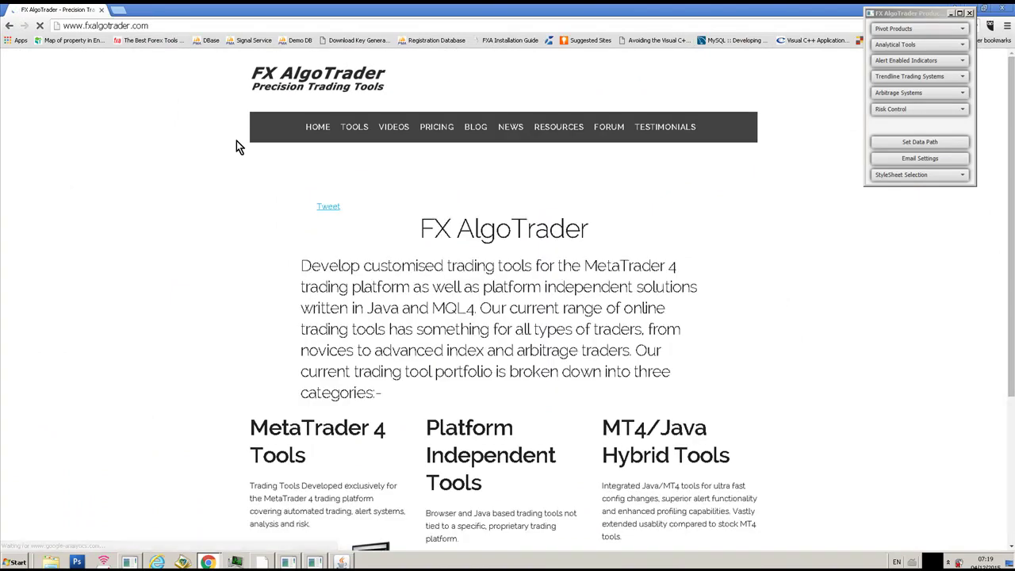
Open the Alert Systems tools page and view the Twin/Triple MA Crossover (JFX) product page
mouse_move(359, 131)
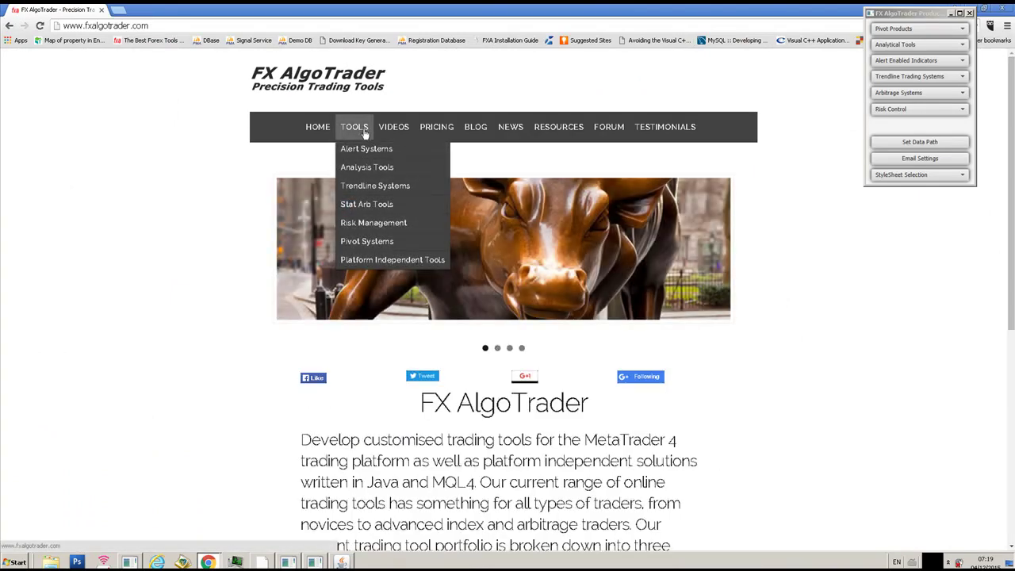
click(365, 150)
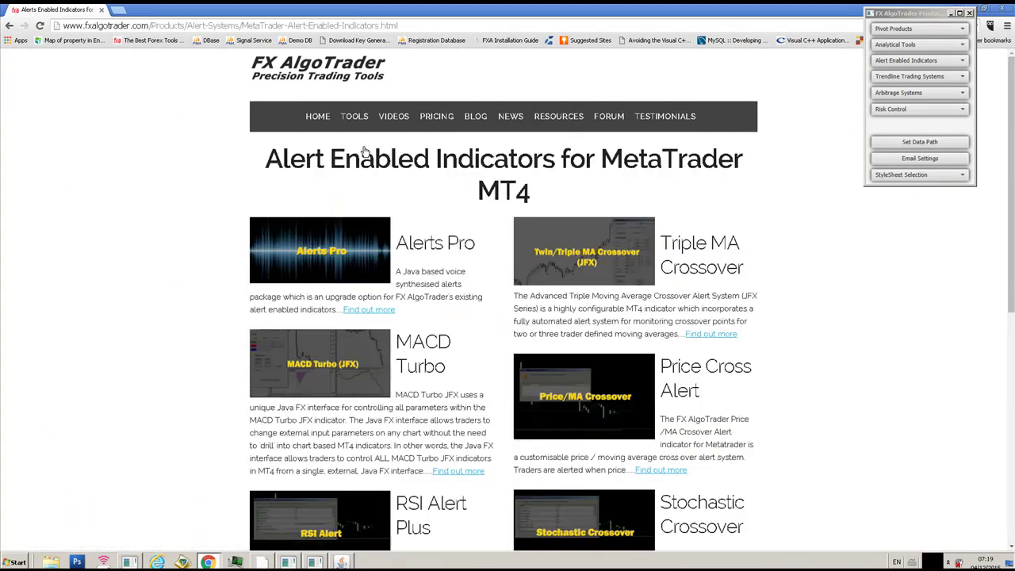
scroll(363, 151, down, 1)
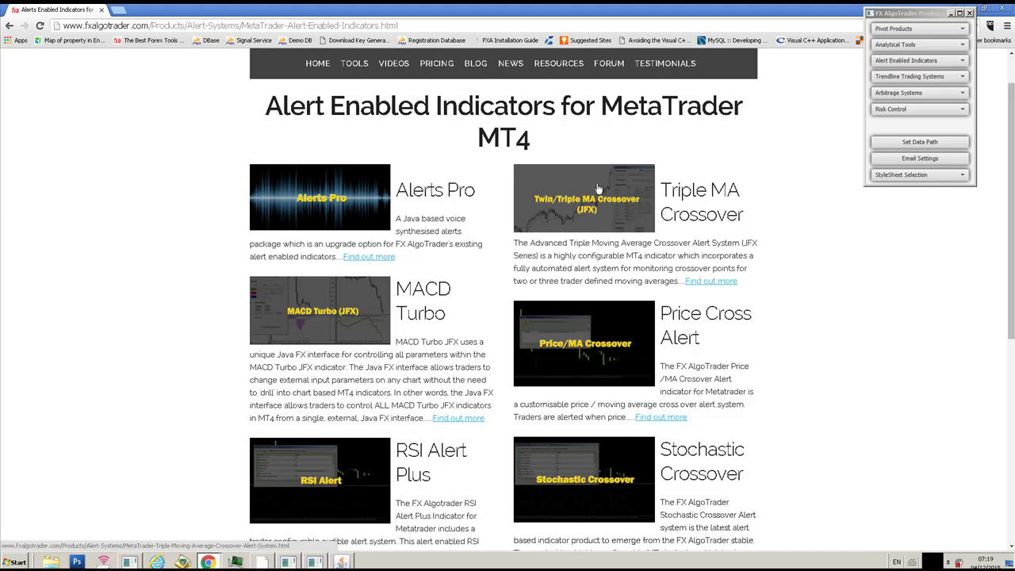
click(597, 190)
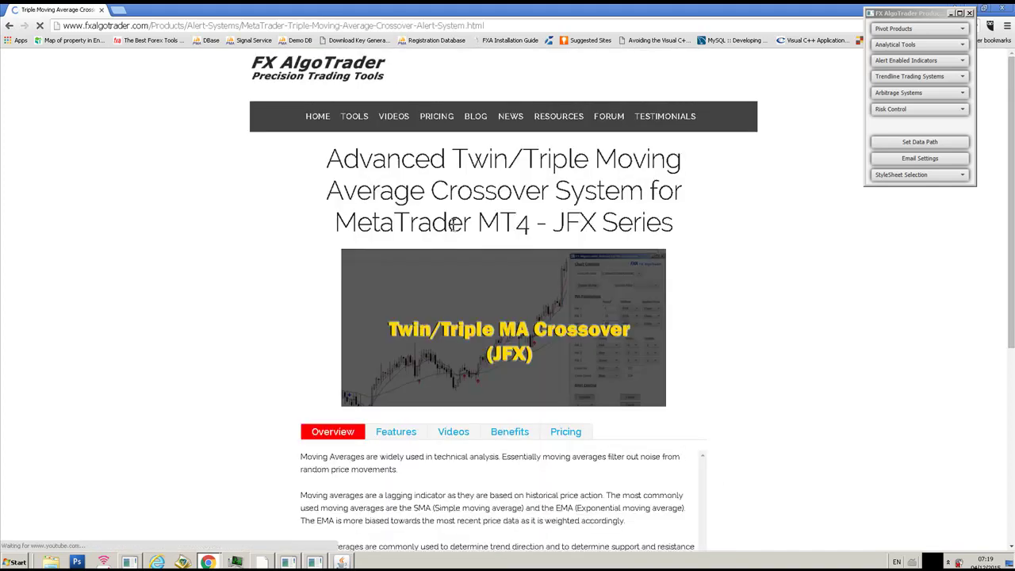
Return to the MT4 Alert Systems listing and open the MT4 Pivot Systems page
click(356, 139)
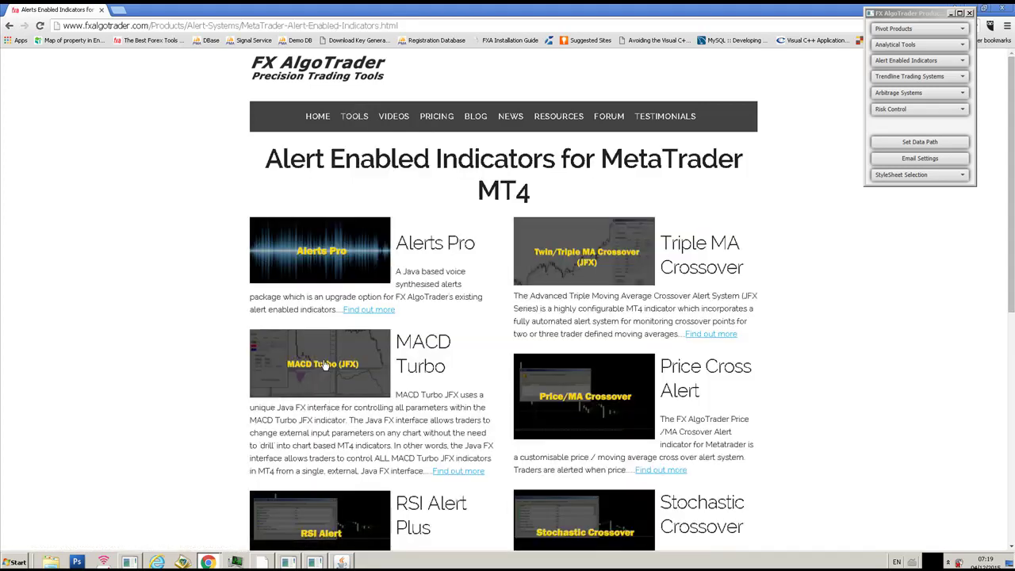
mouse_move(352, 117)
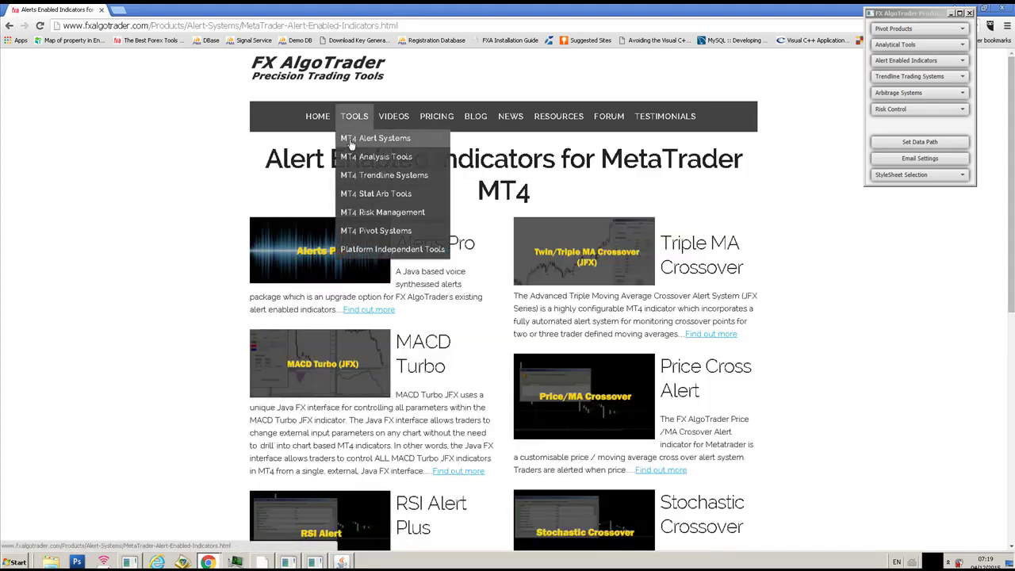
click(361, 231)
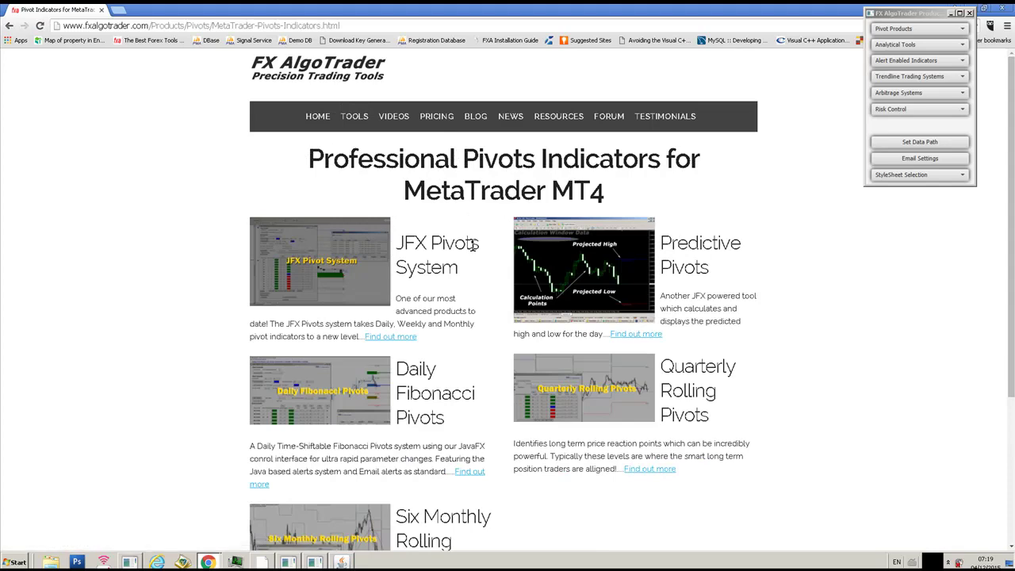
Review the products on the pivot indicators page and highlight the contact e-mail address in the footer
scroll(473, 251, down, 2)
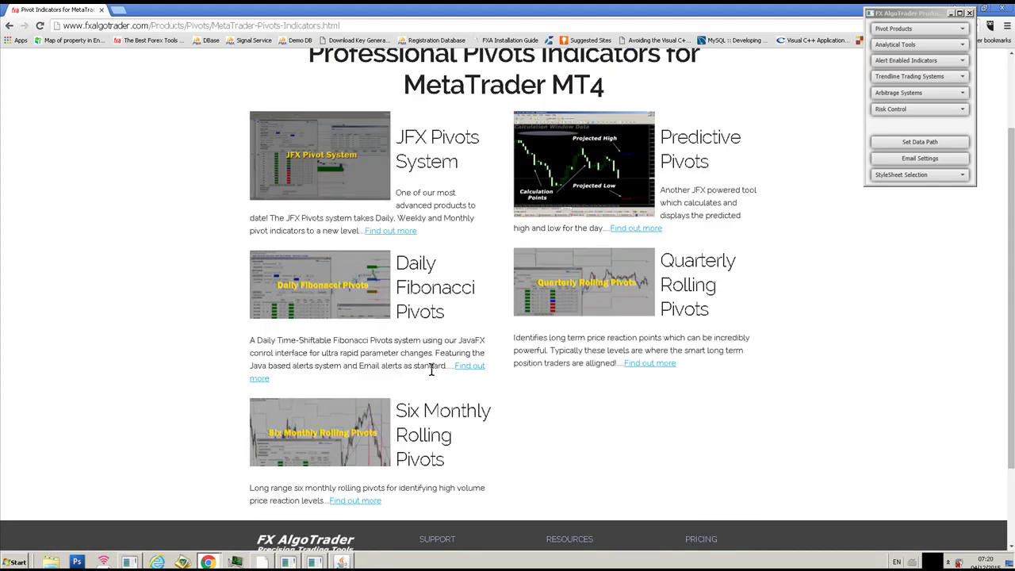
scroll(433, 369, up, 2)
scroll(432, 369, down, 1)
scroll(433, 368, up, 1)
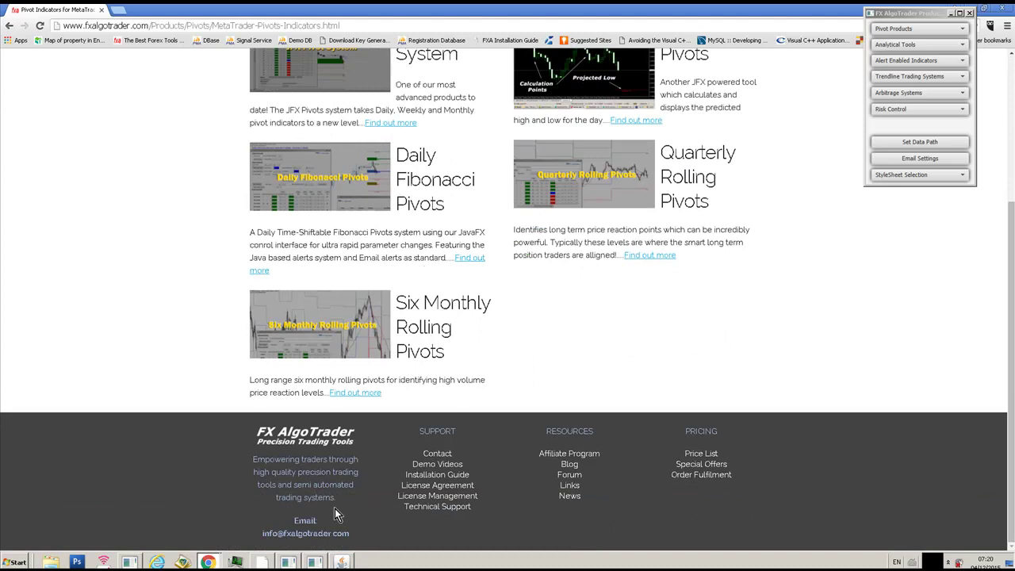
drag(263, 533, 365, 528)
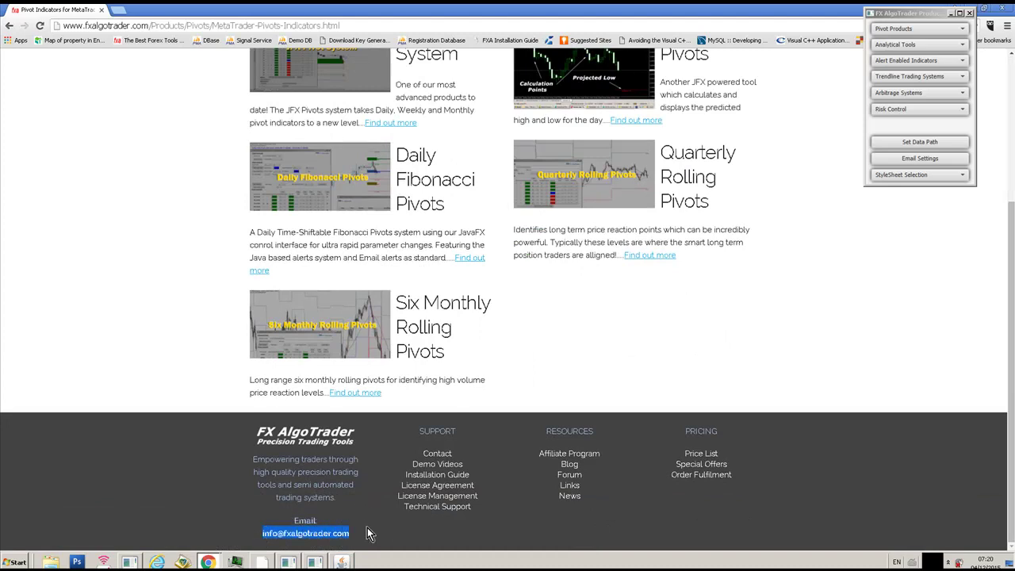